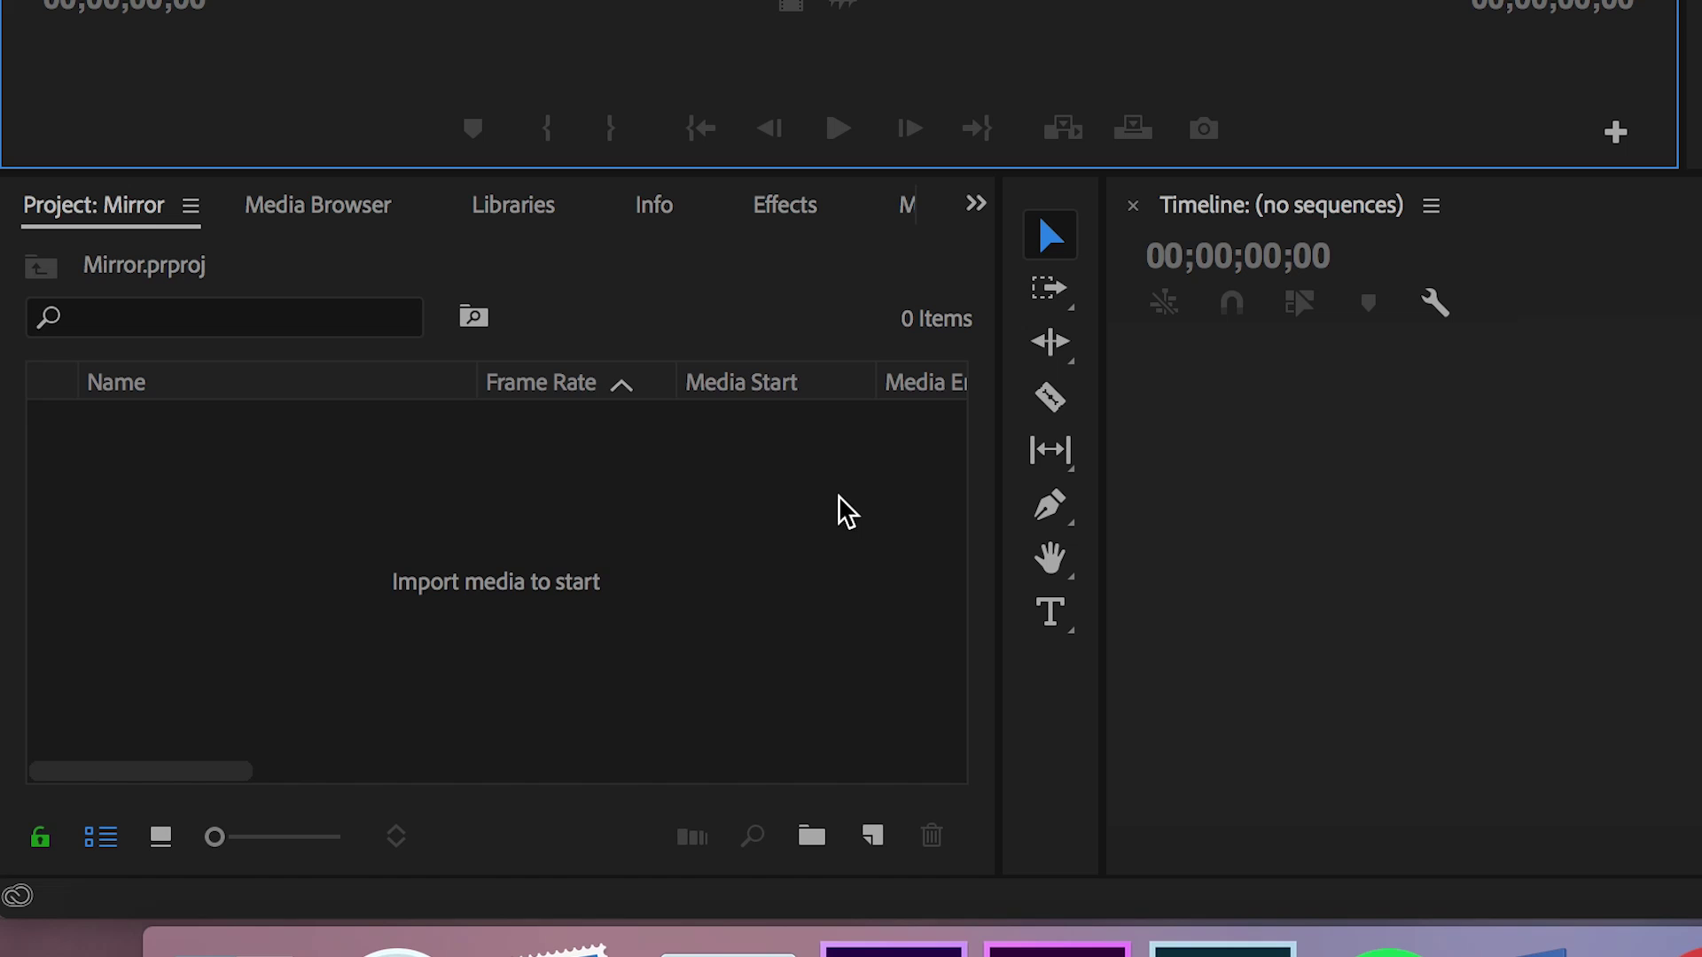
Step: Import the video clip 125_0208.MXF into the Mirror project
left_click(760, 578)
right_click(760, 578)
key("Escape")
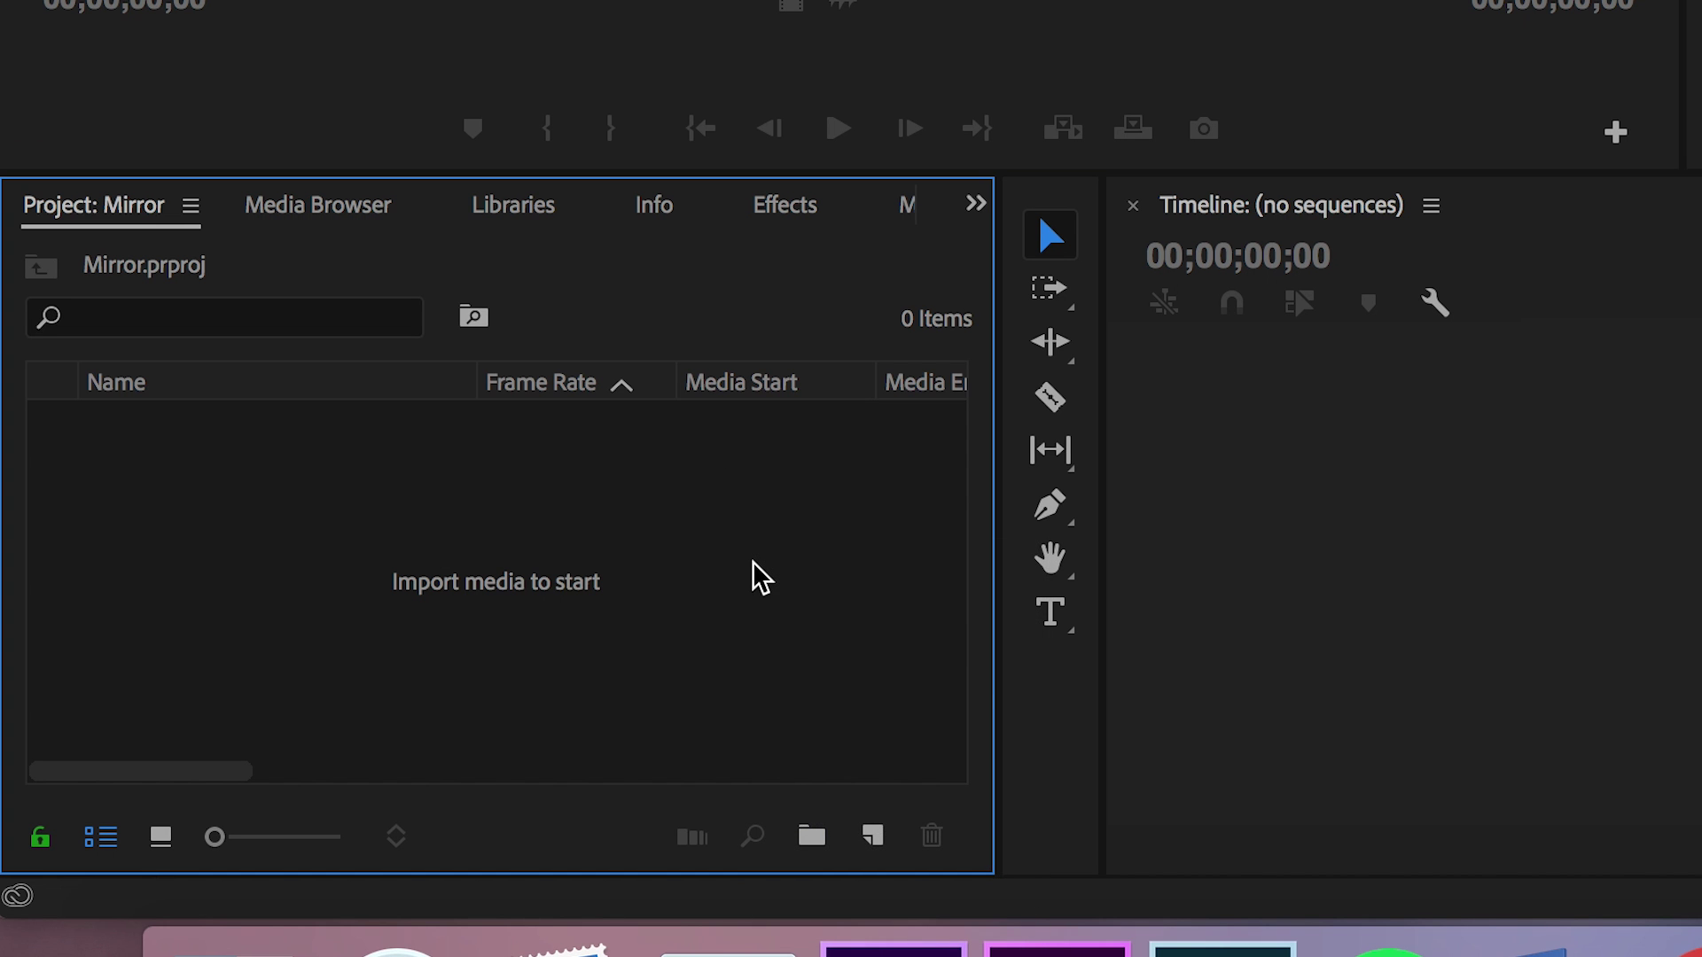
right_click(760, 578)
left_click(877, 824)
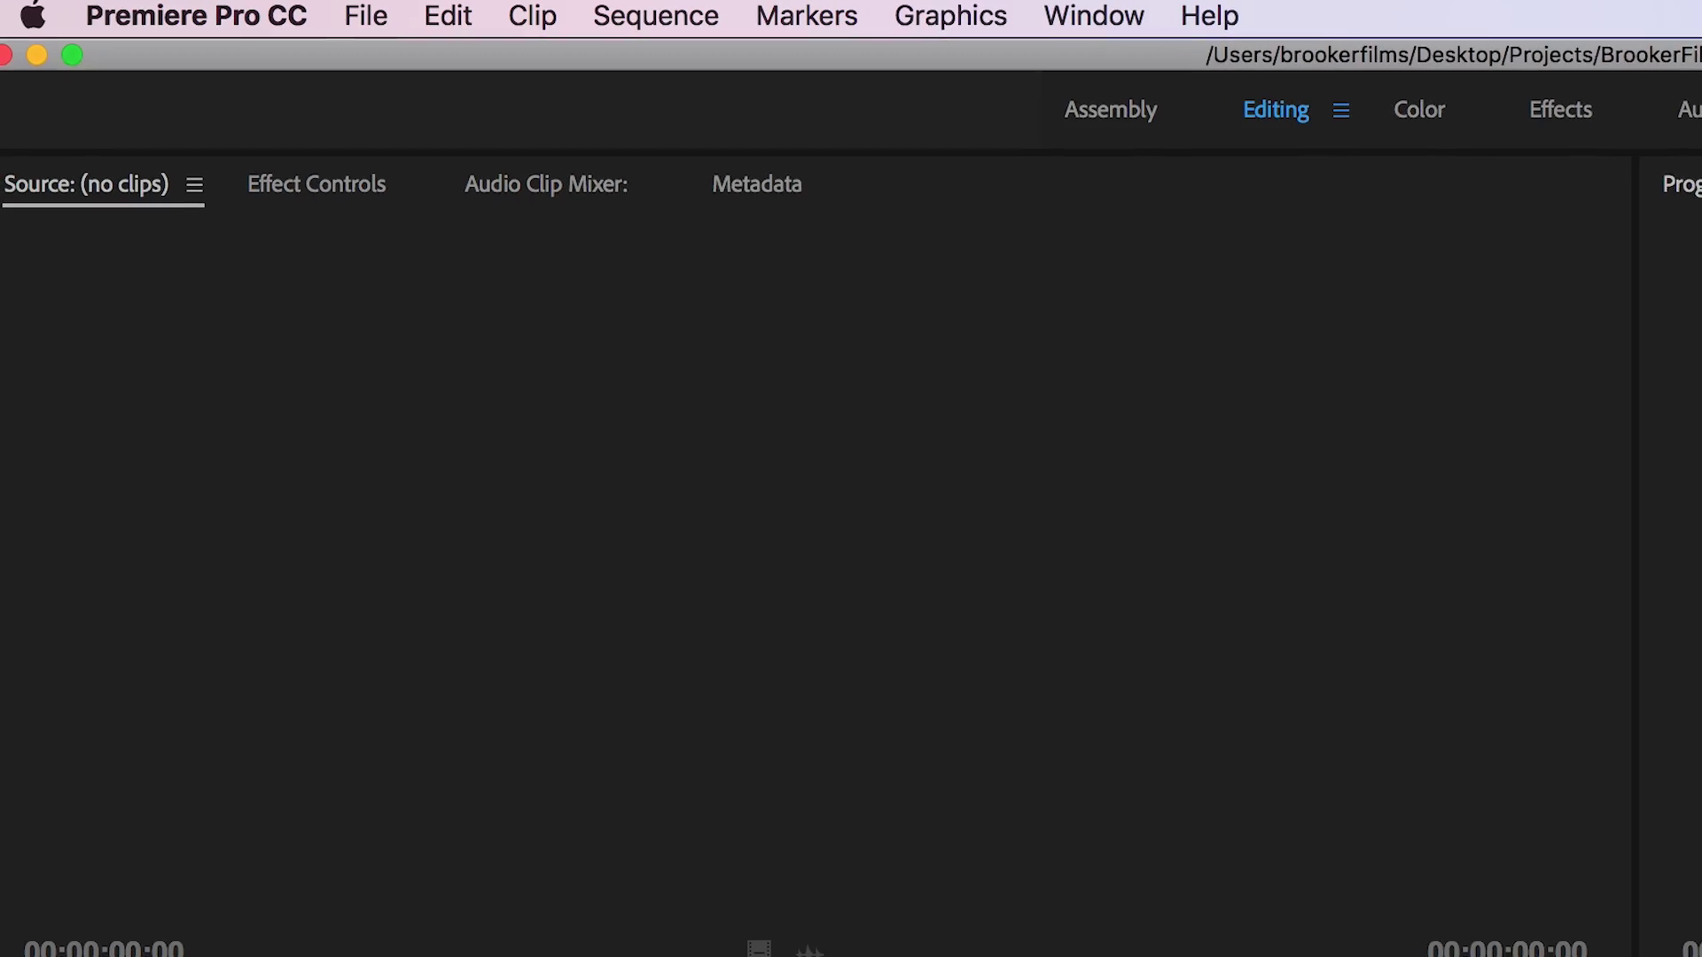
Step: Start a new sequence from the custom 1080 preset and name it Mirror
left_click(377, 16)
mouse_move(410, 66)
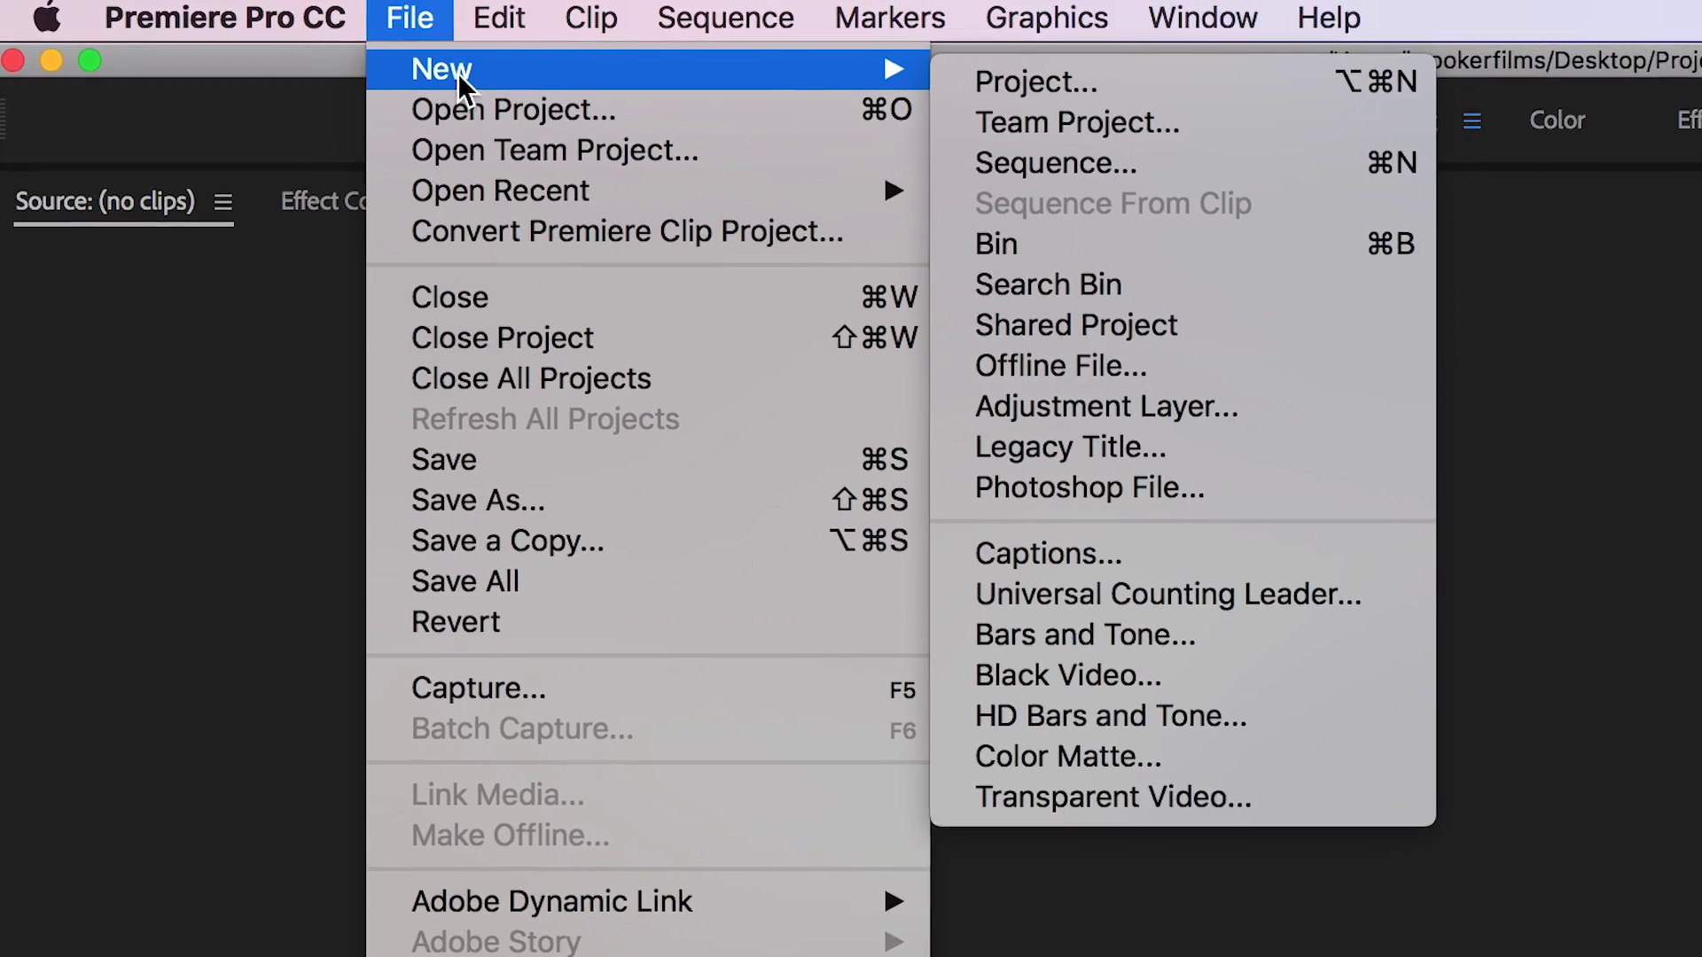
left_click(1130, 164)
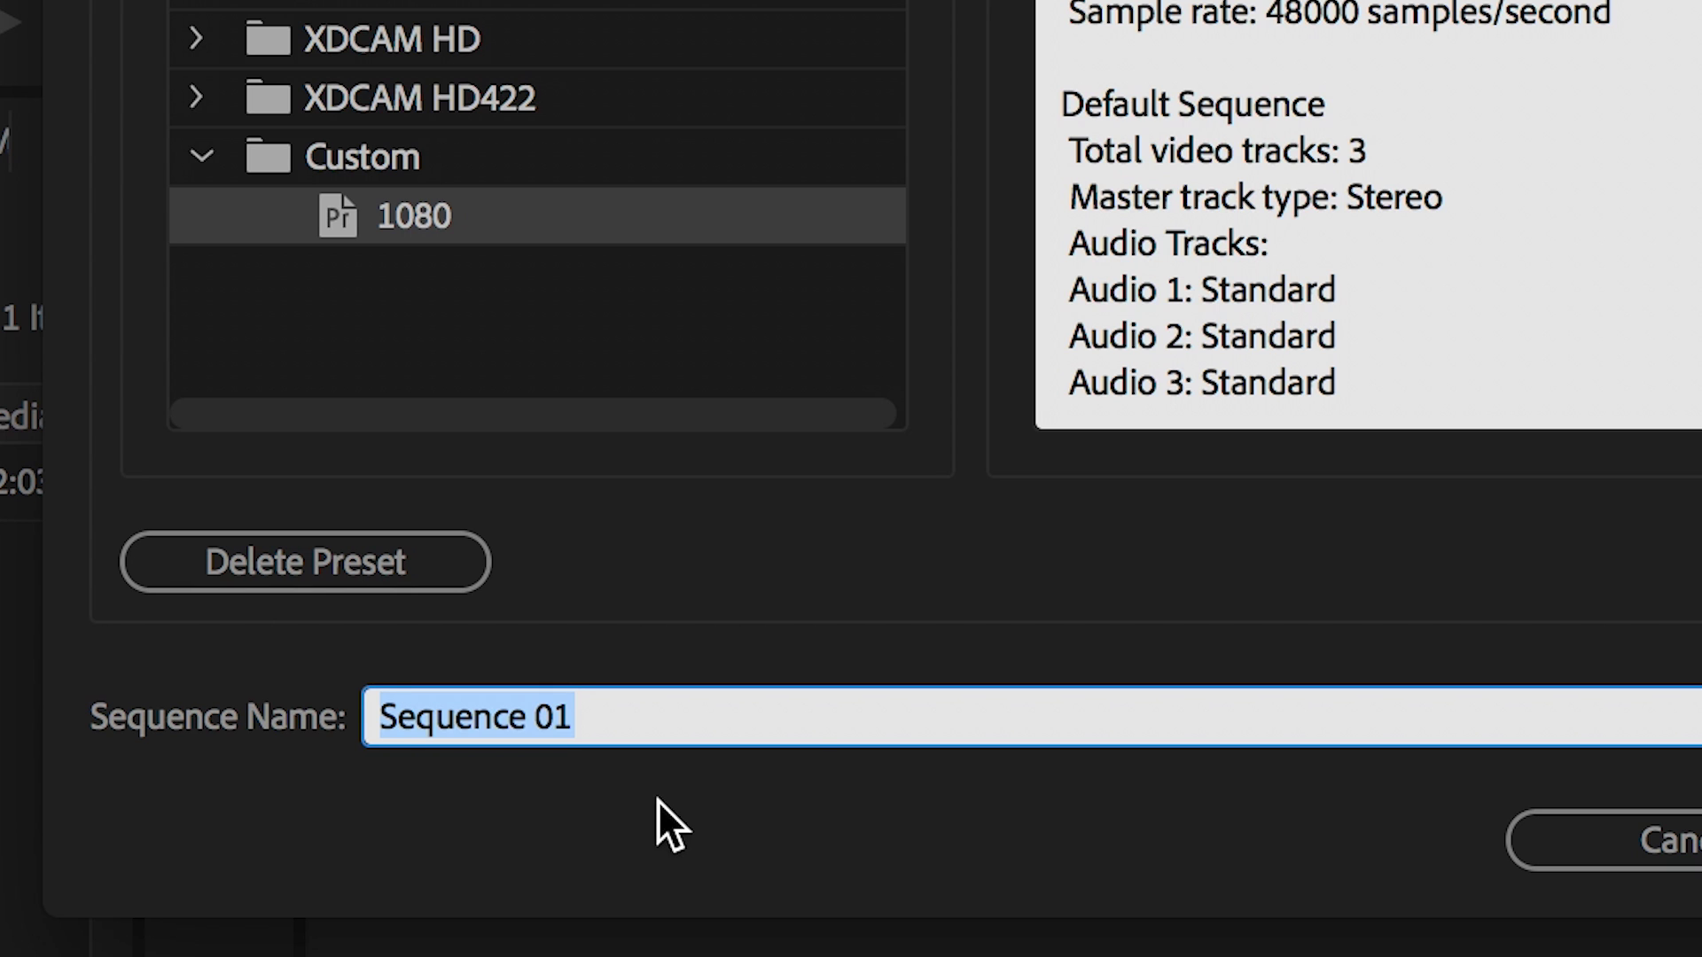
type("Mi")
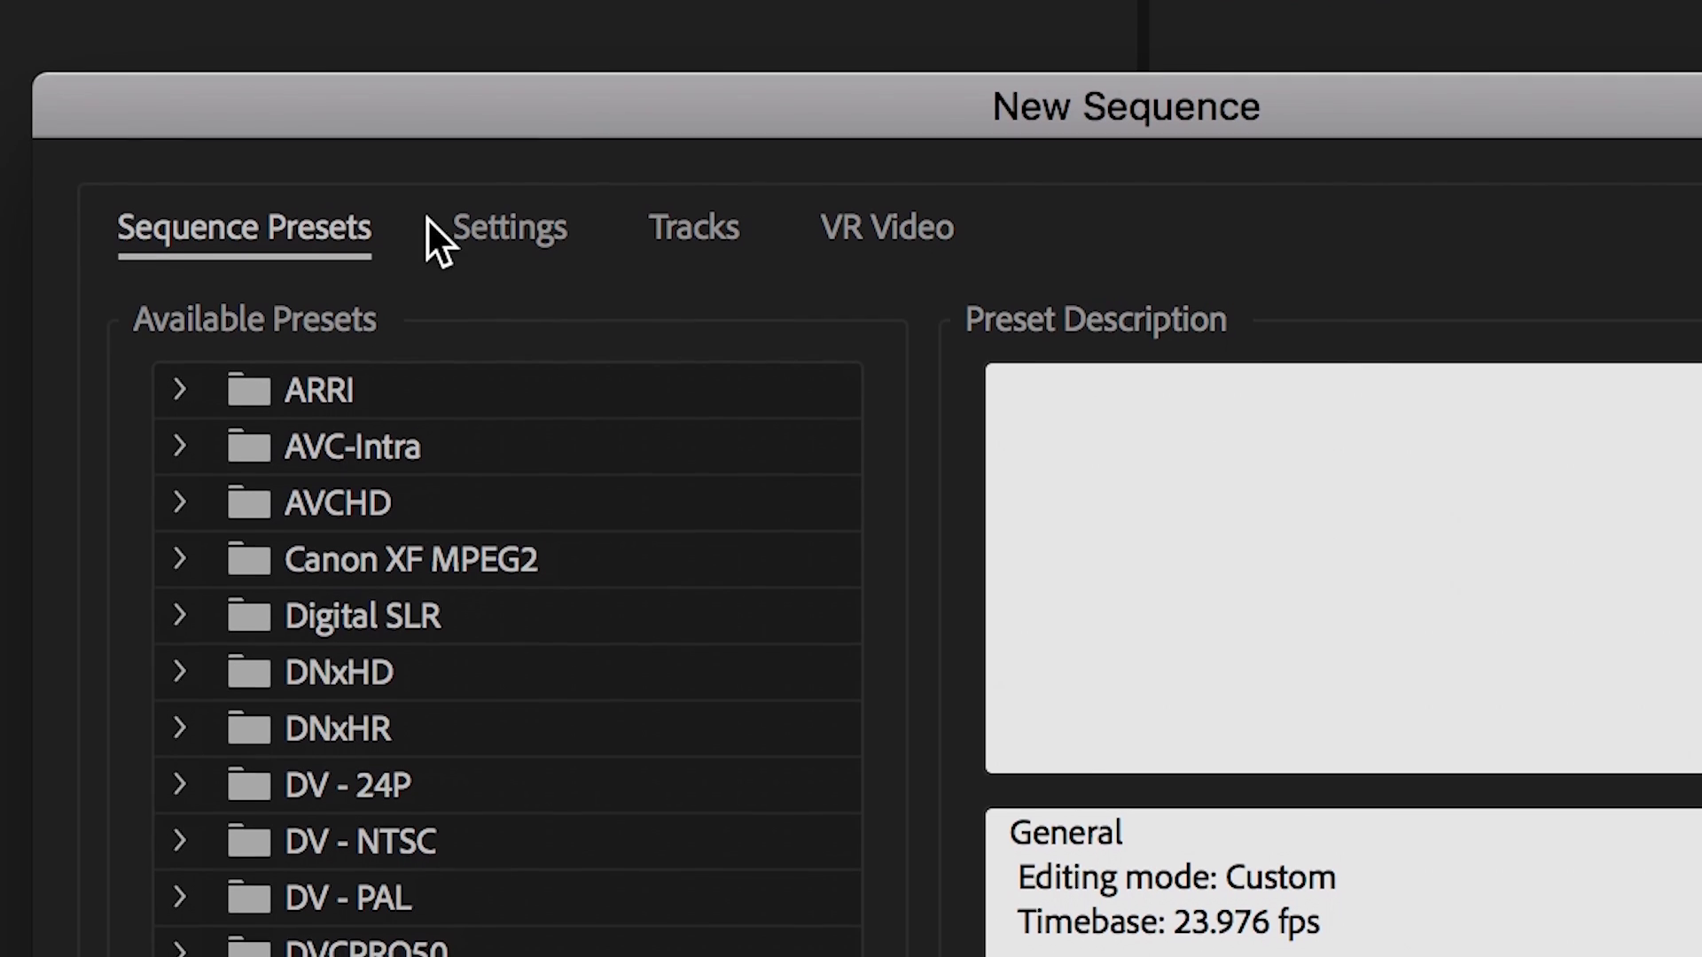
Step: Check the new sequence's frame size and pixel aspect ratio in its settings, and create the sequence
left_click(466, 217)
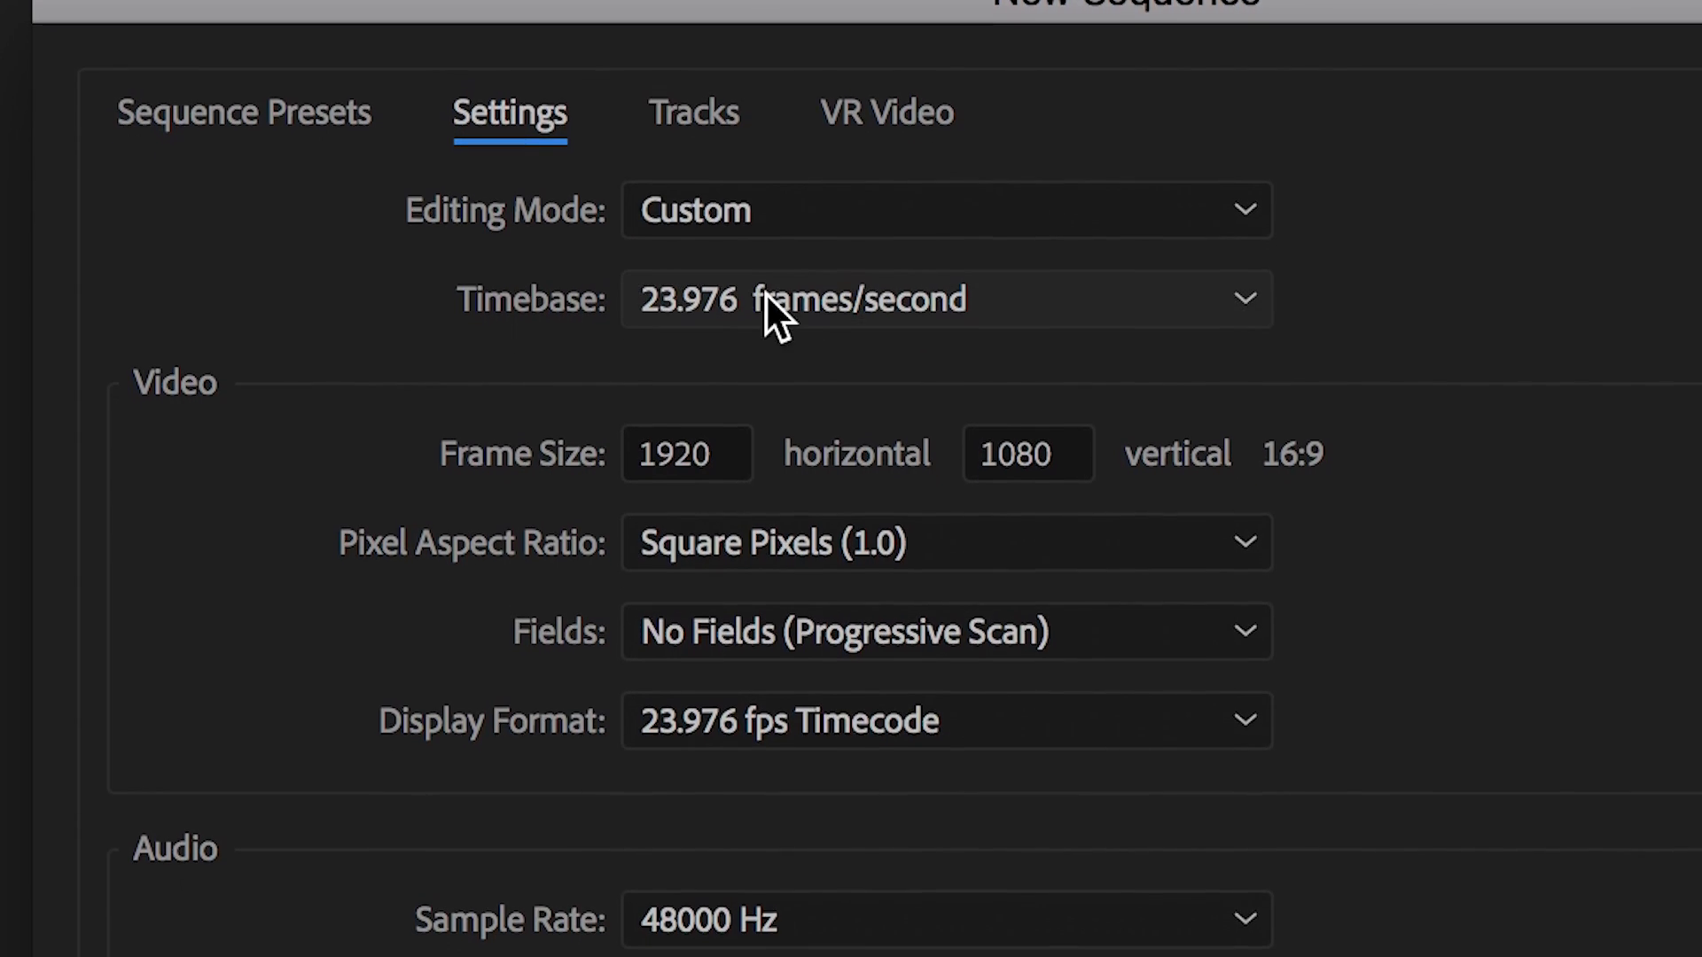
left_click(675, 463)
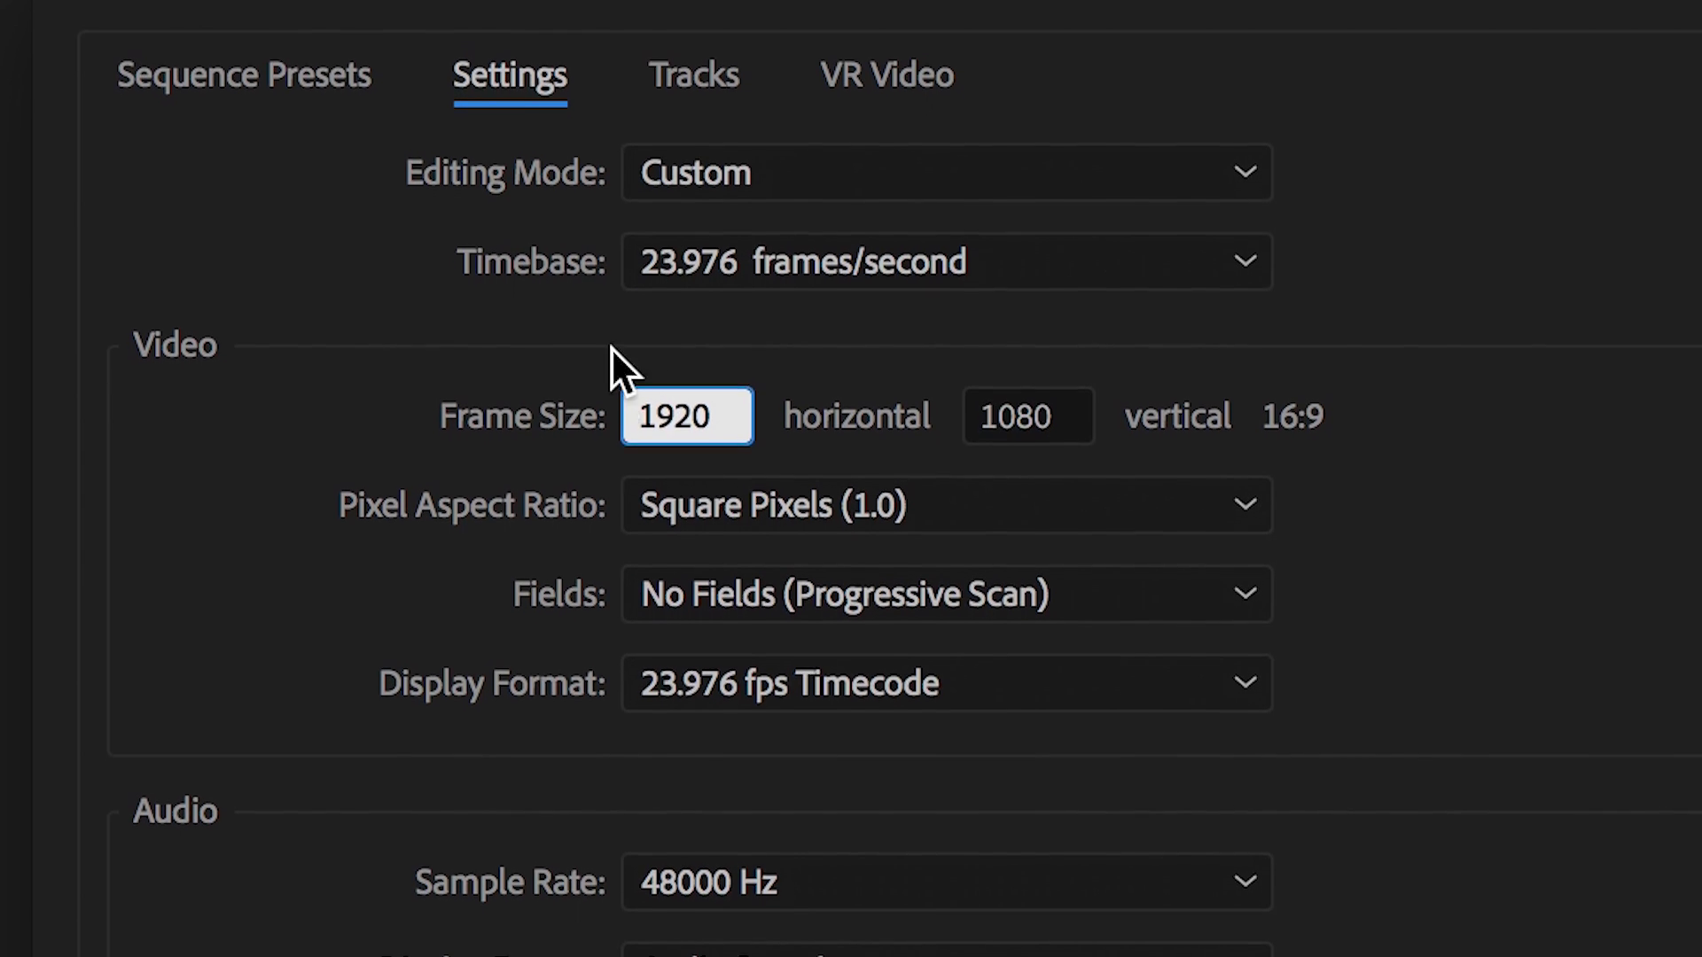
left_click(999, 373)
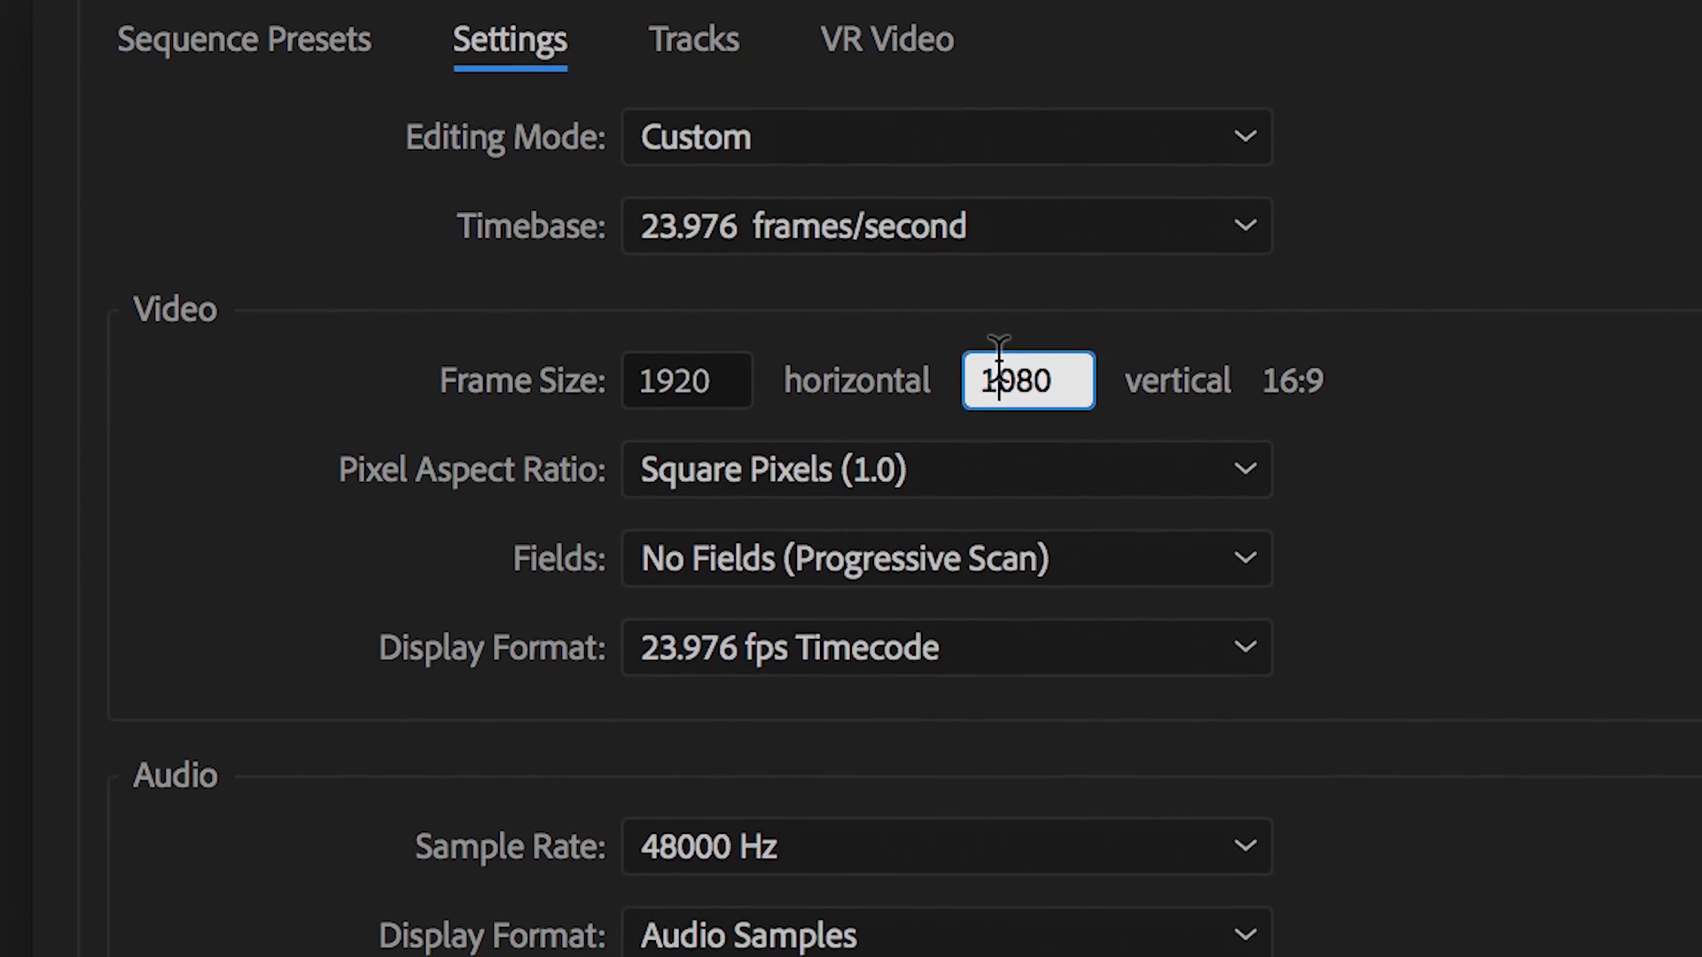
left_click(881, 492)
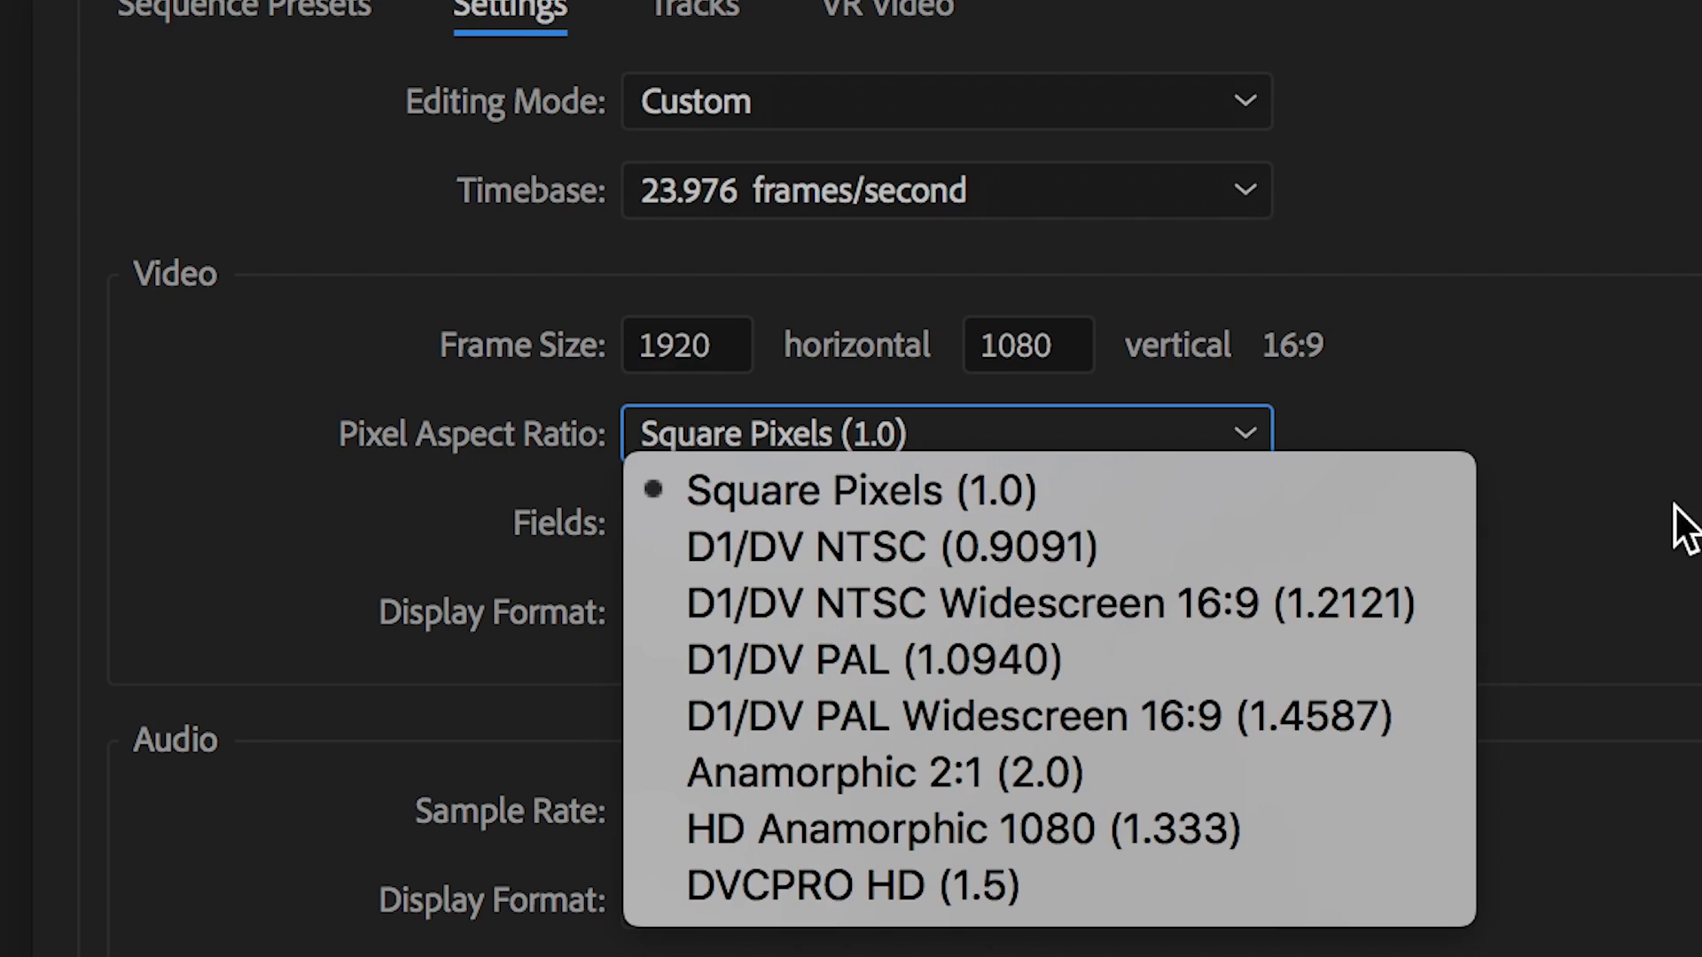
left_click(1675, 513)
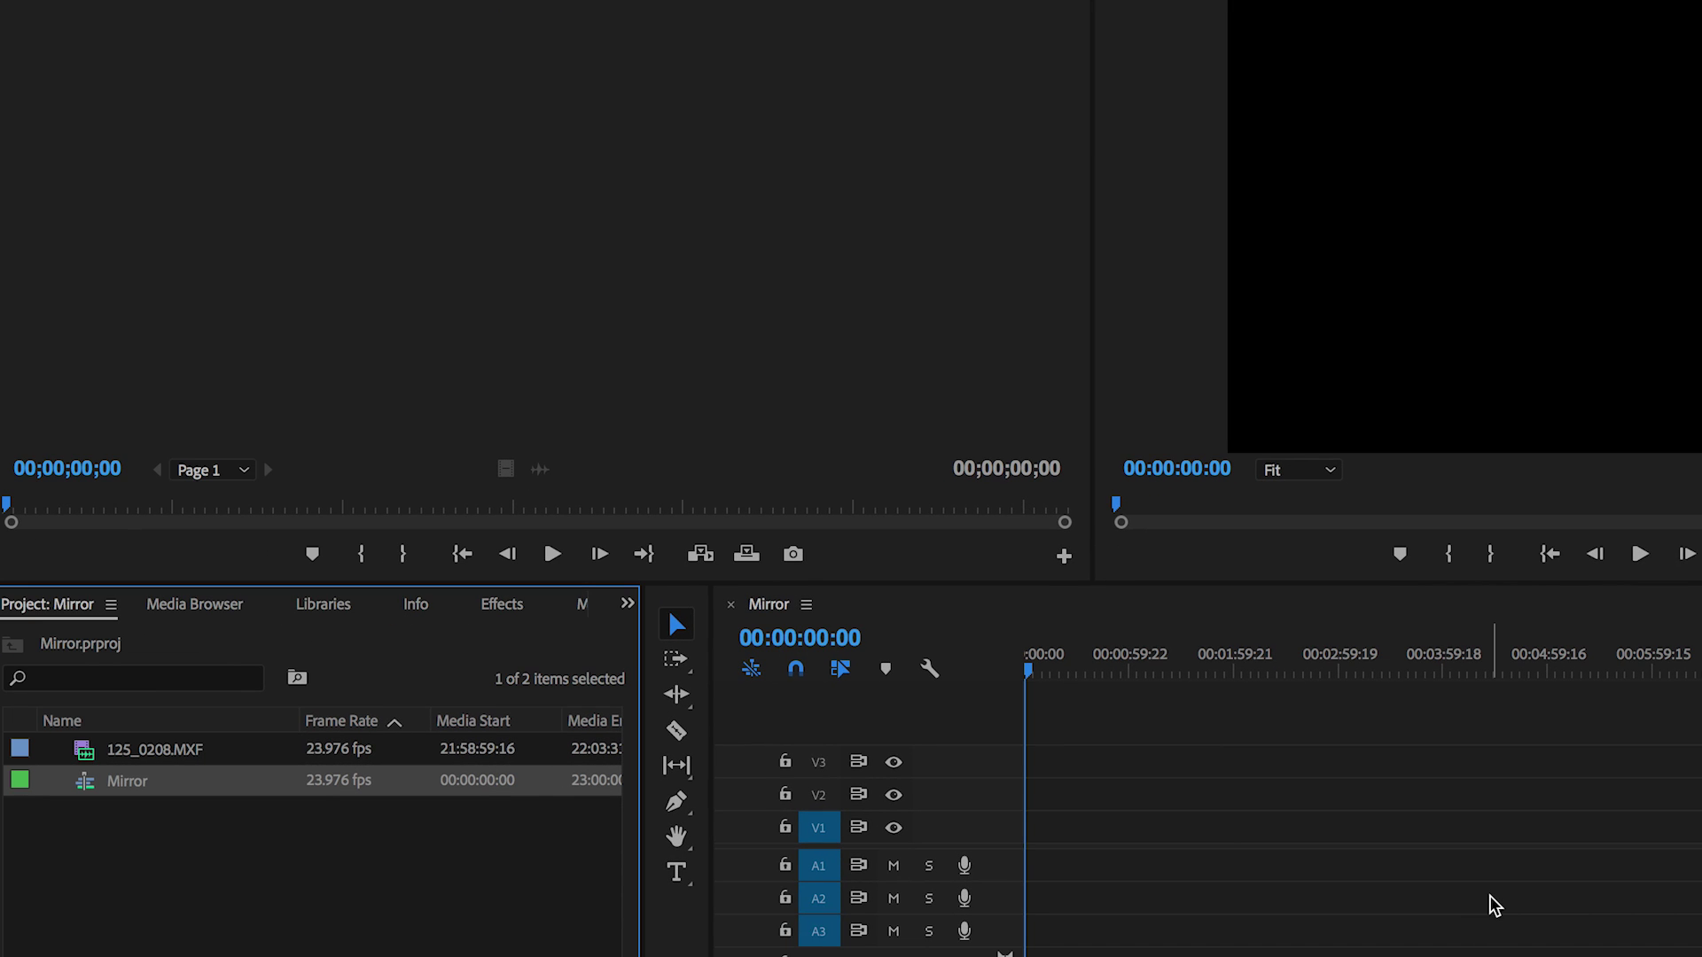
Step: Place the 125_0208.MXF clip at the start of the Mirror sequence on V1 and scrub to about 00:02:05:14
left_click(89, 758)
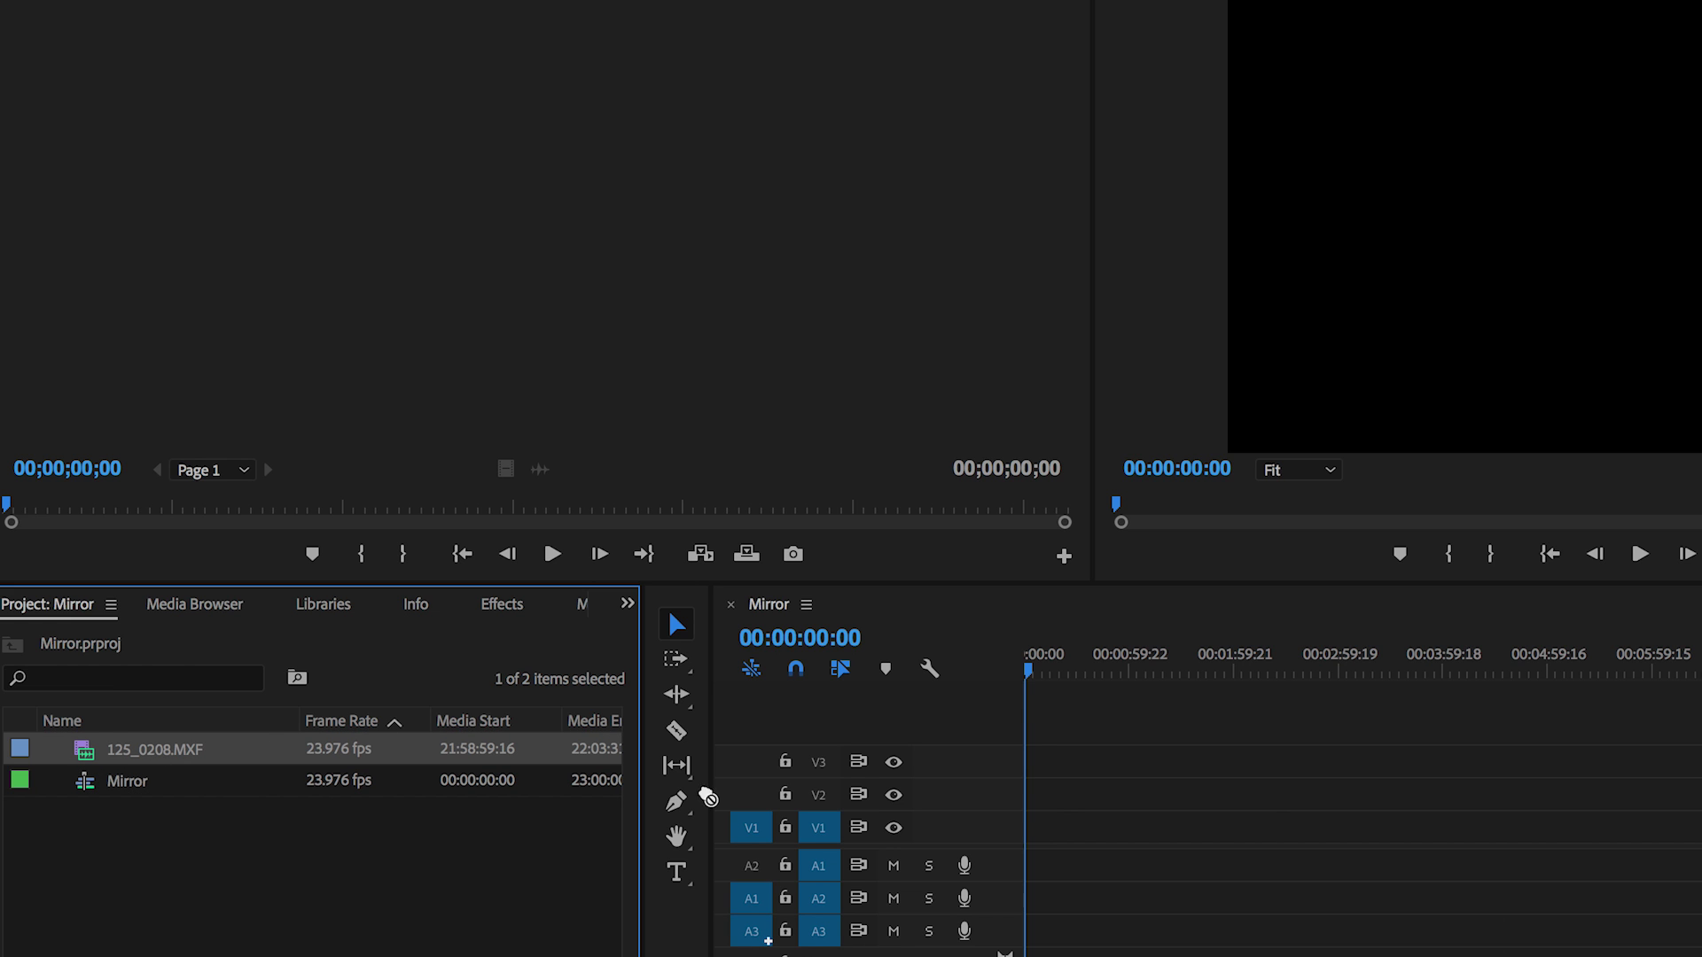
left_click_drag(975, 862, 1045, 837)
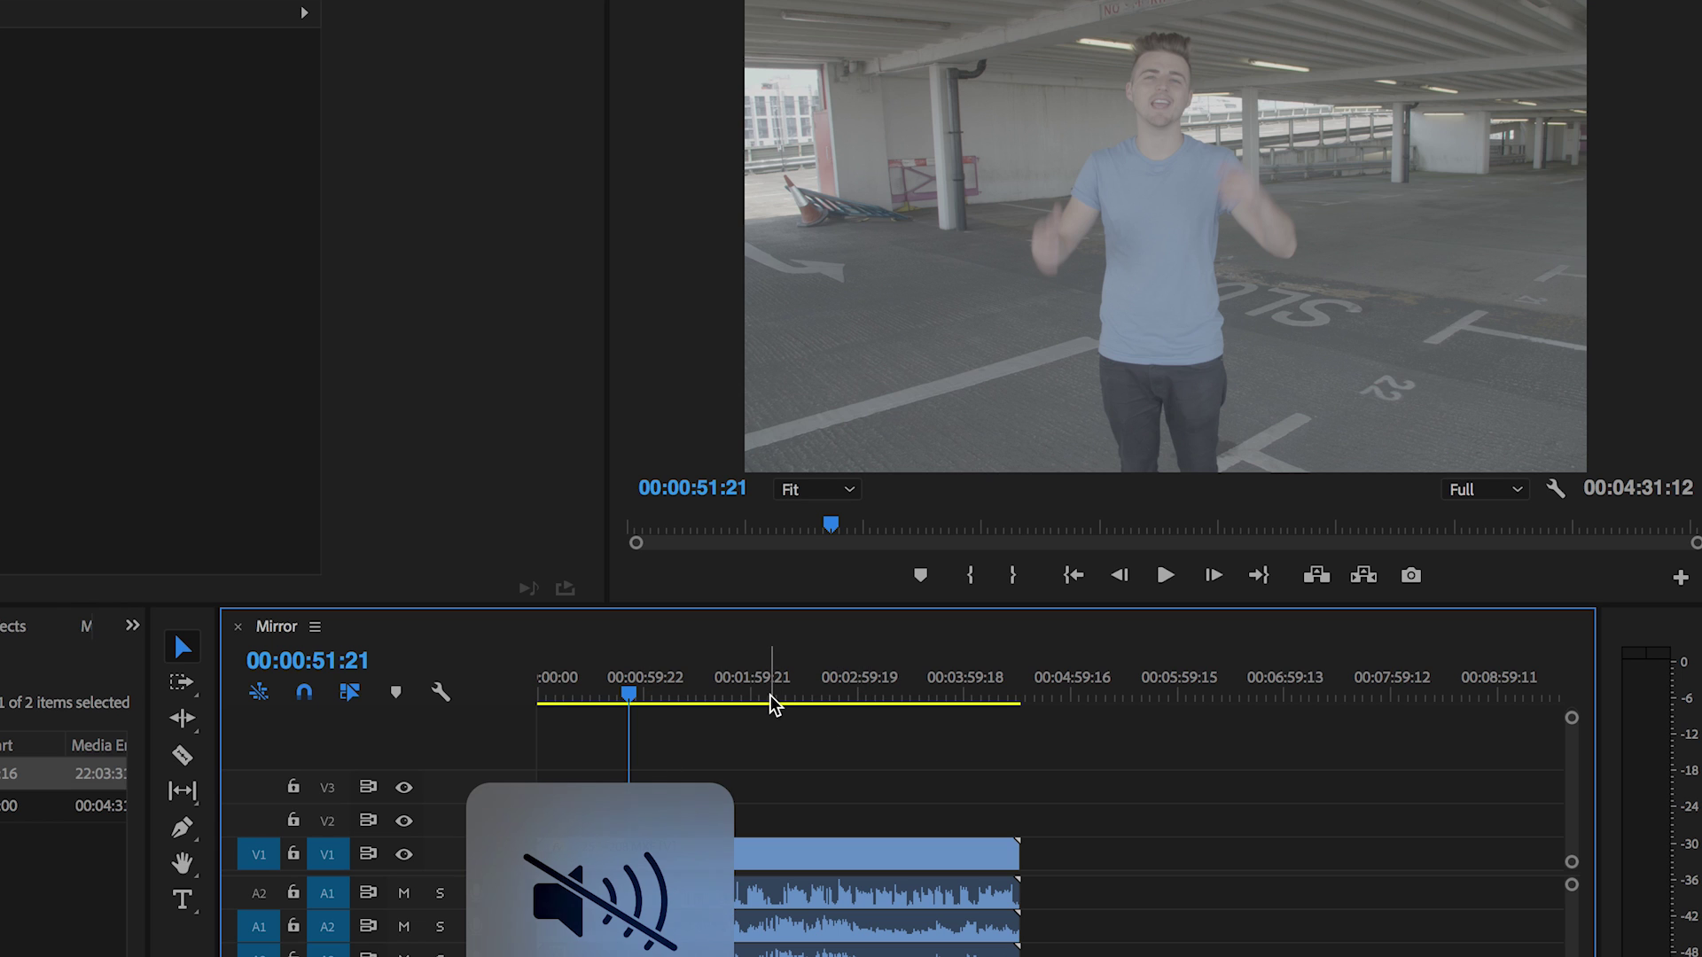
left_click_drag(769, 695, 760, 880)
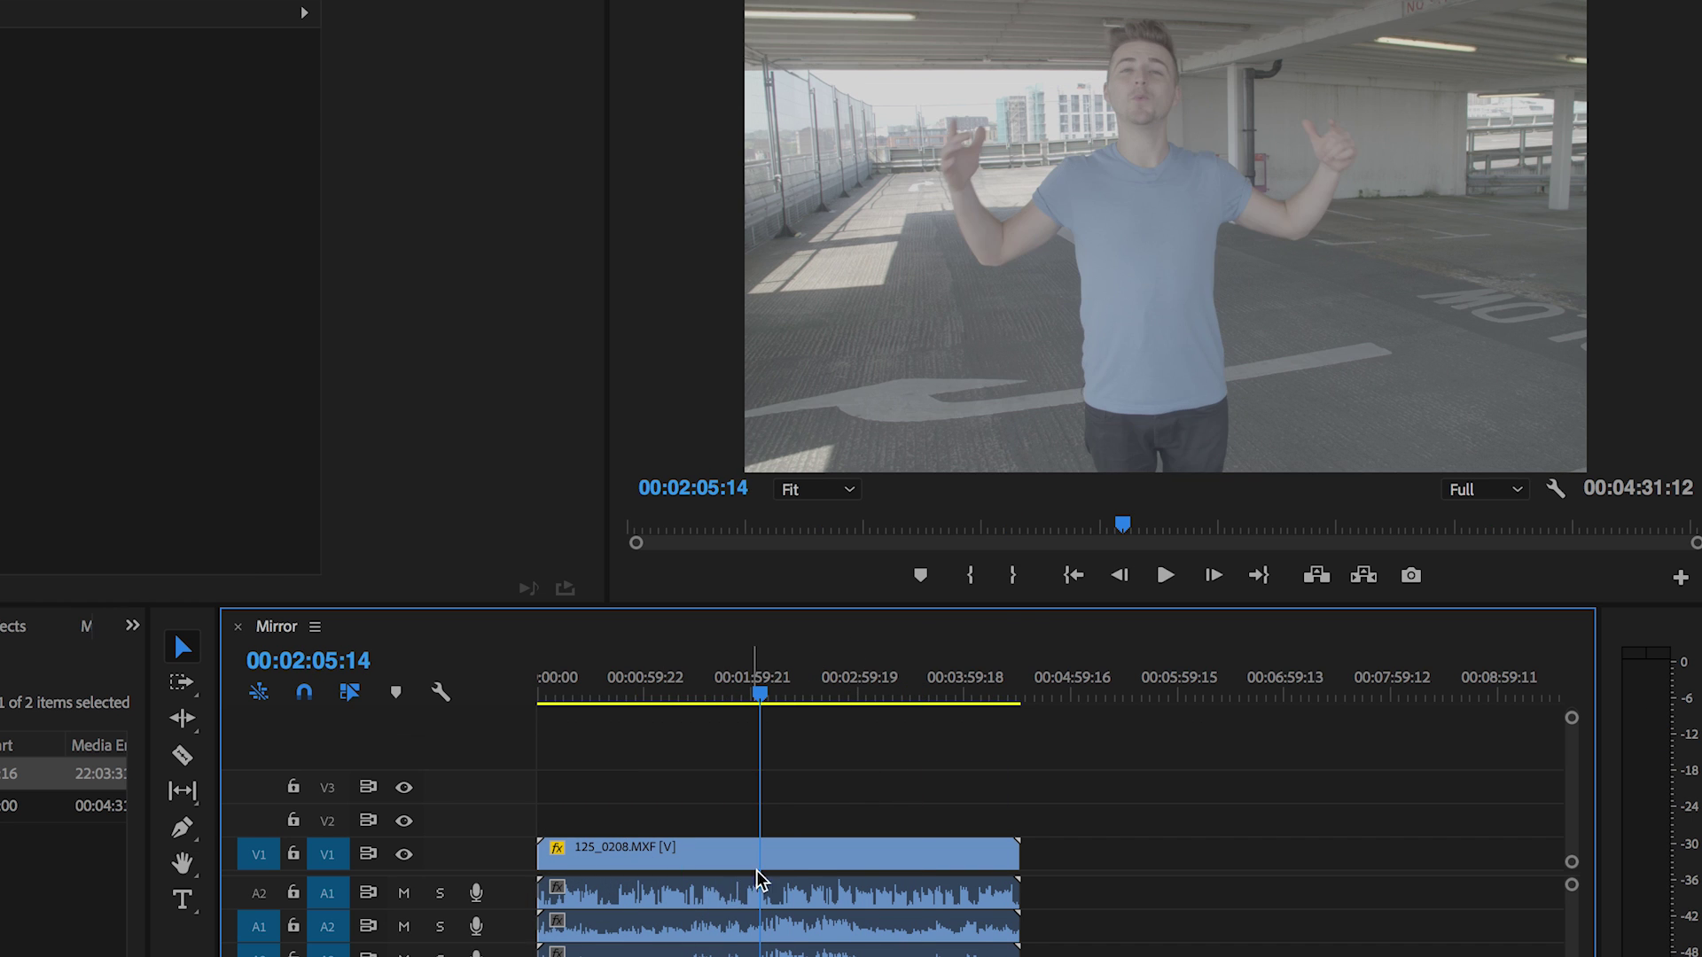
Step: Unlink the clip's video from its audio and delete all of its audio tracks' content
left_click(768, 864)
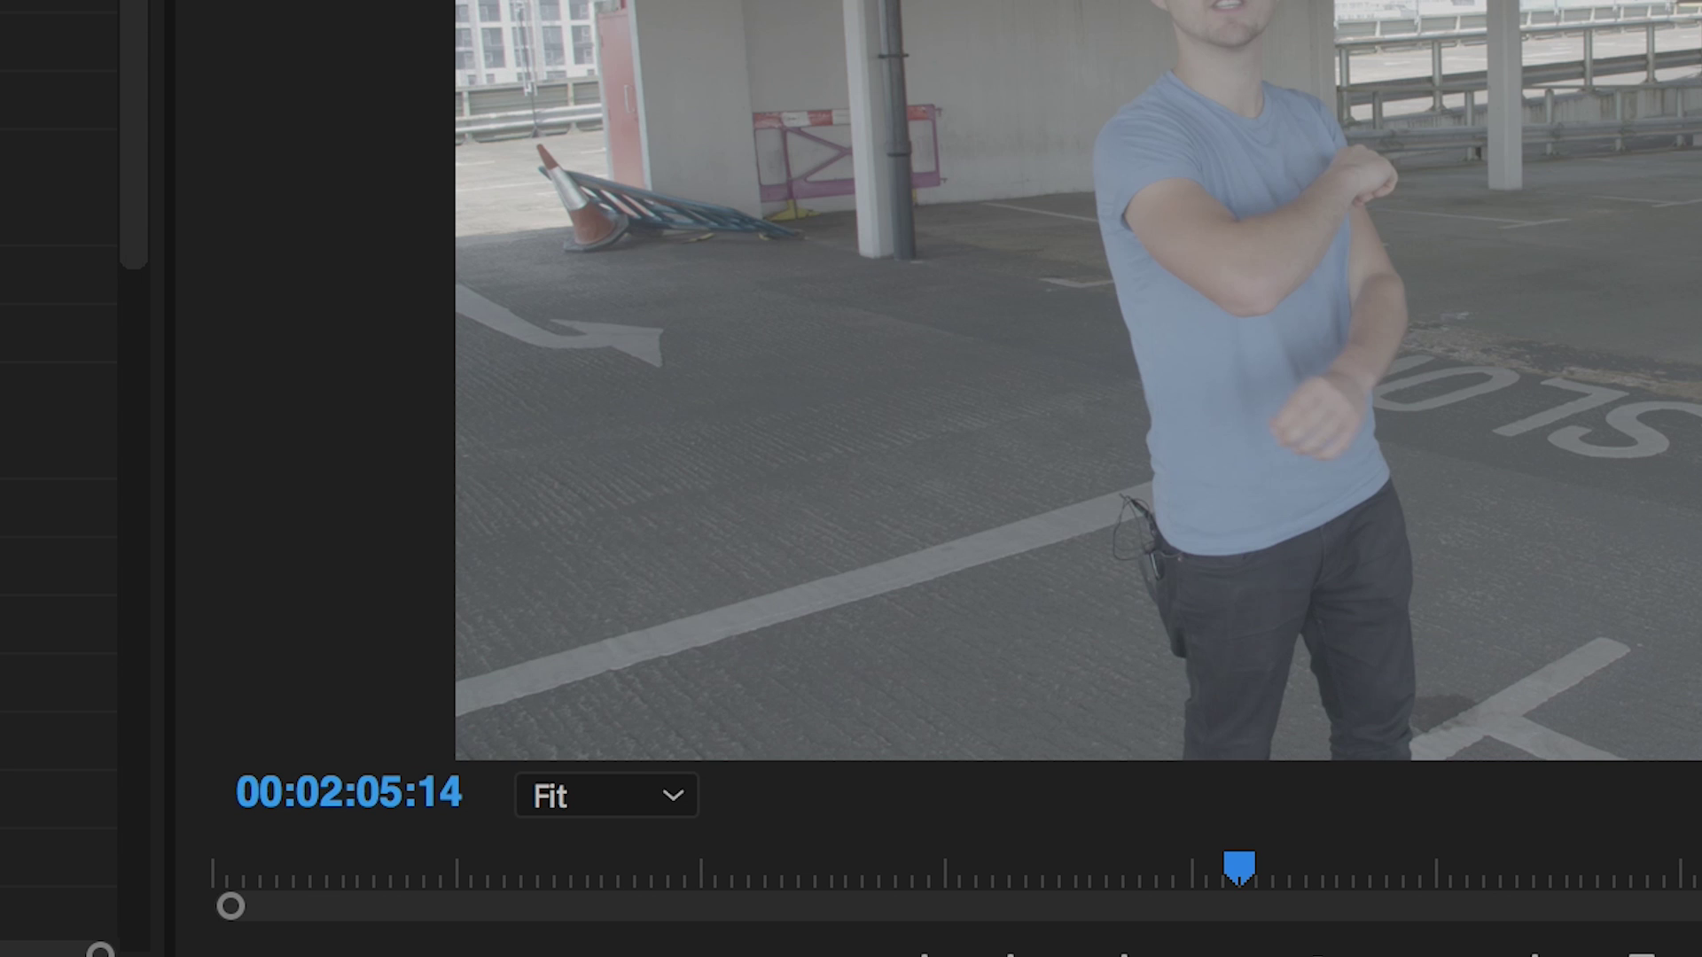
right_click(768, 864)
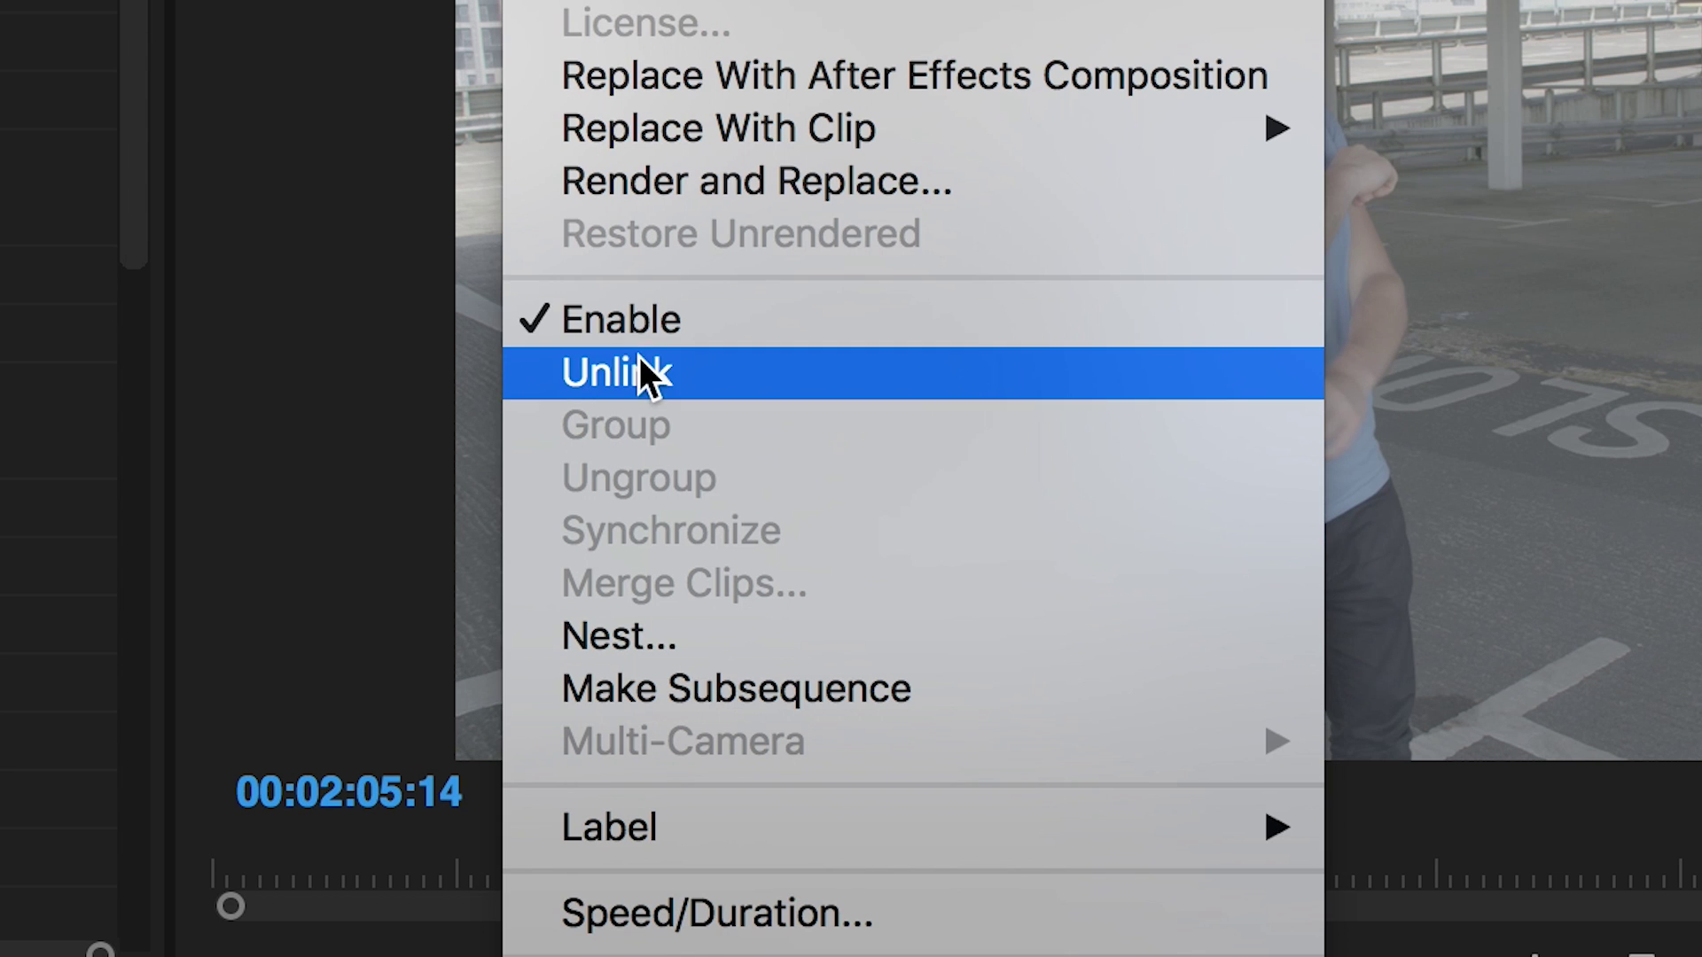
left_click(621, 373)
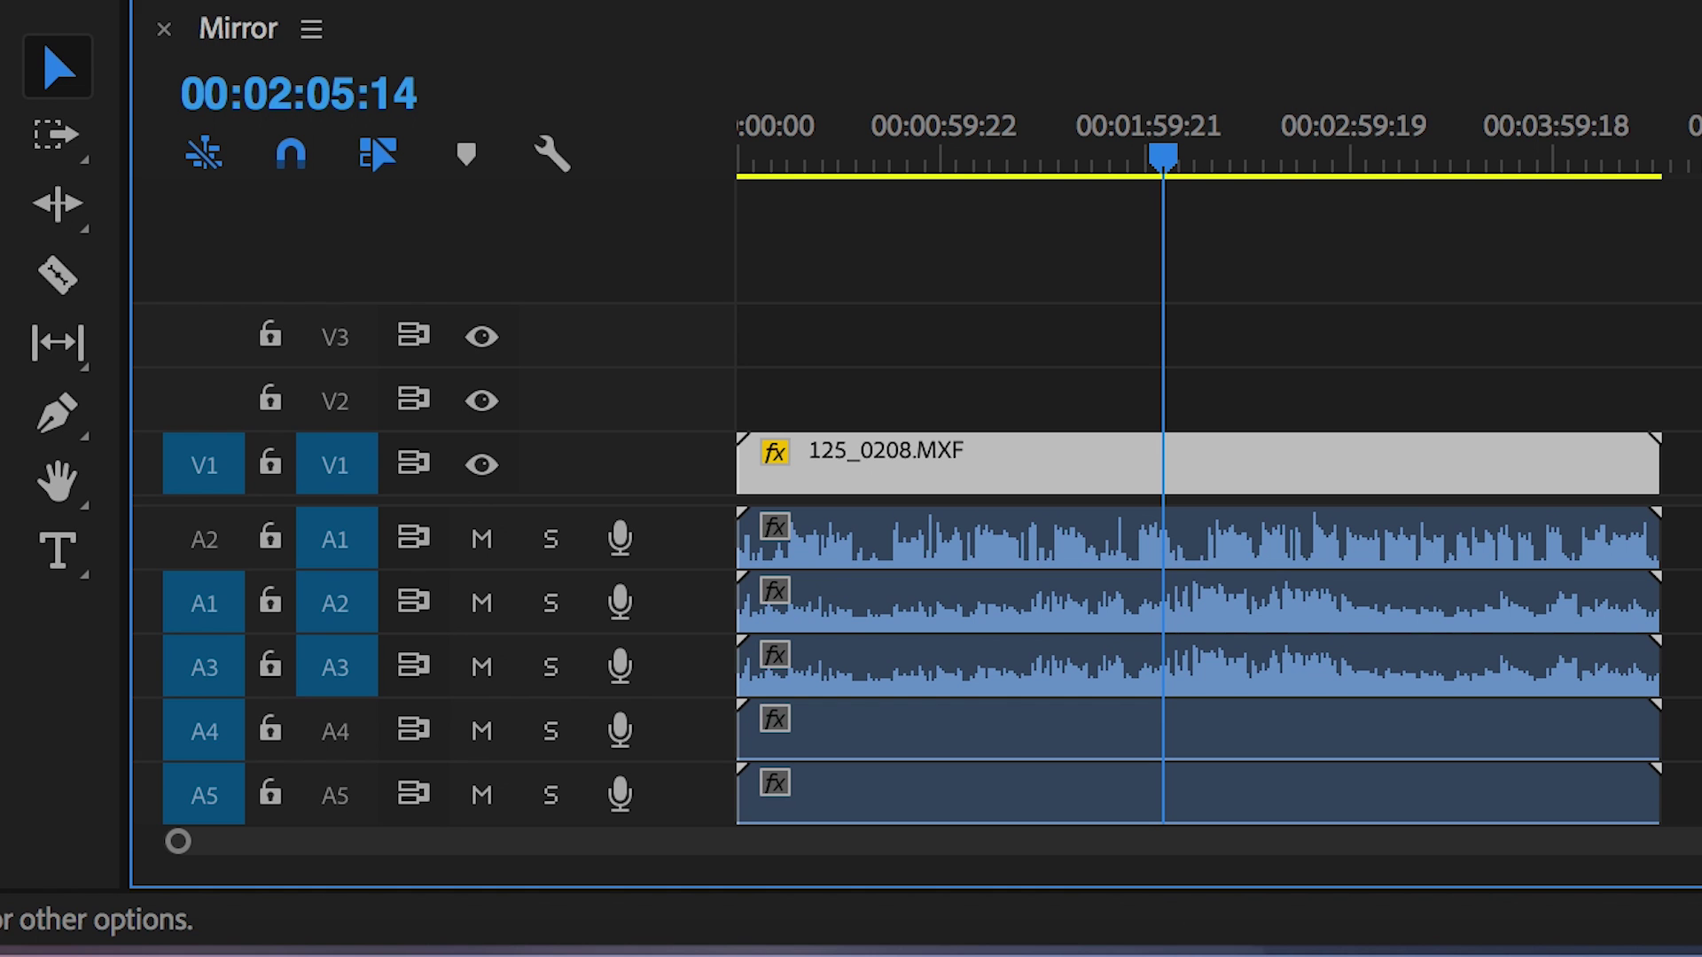
left_click_drag(1158, 694, 1033, 843)
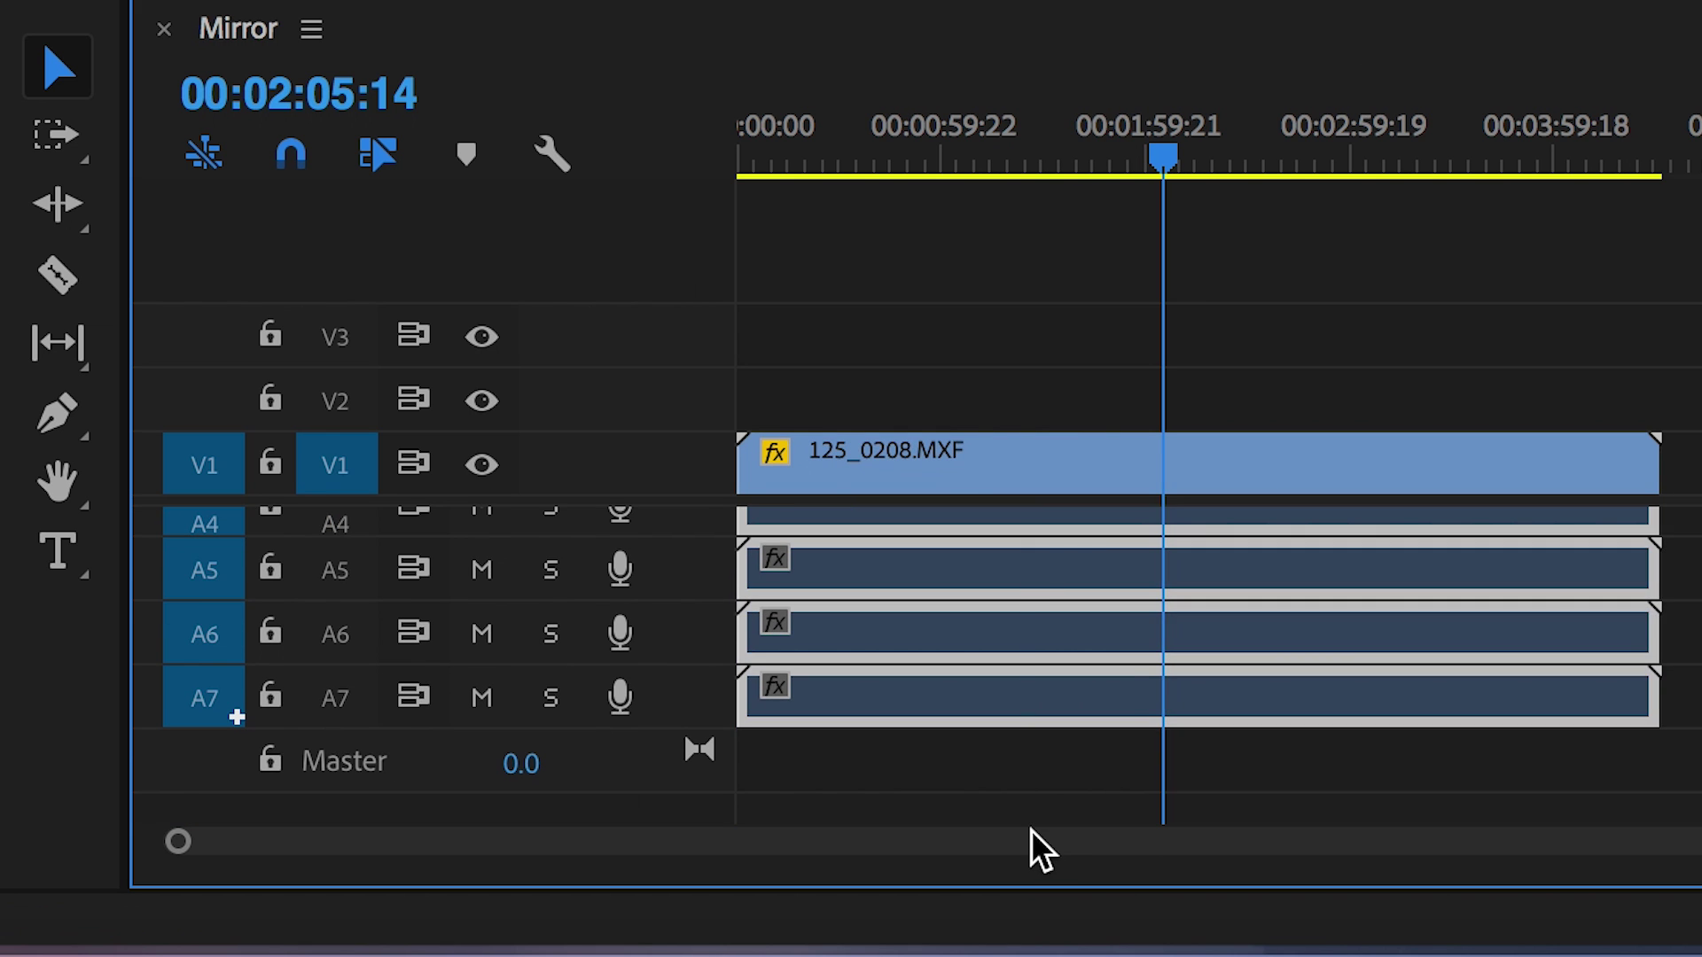
key("Delete")
Step: Duplicate the video clip onto V2 directly above the original, pasting it at the sequence start with V1 locked
left_click(1099, 465)
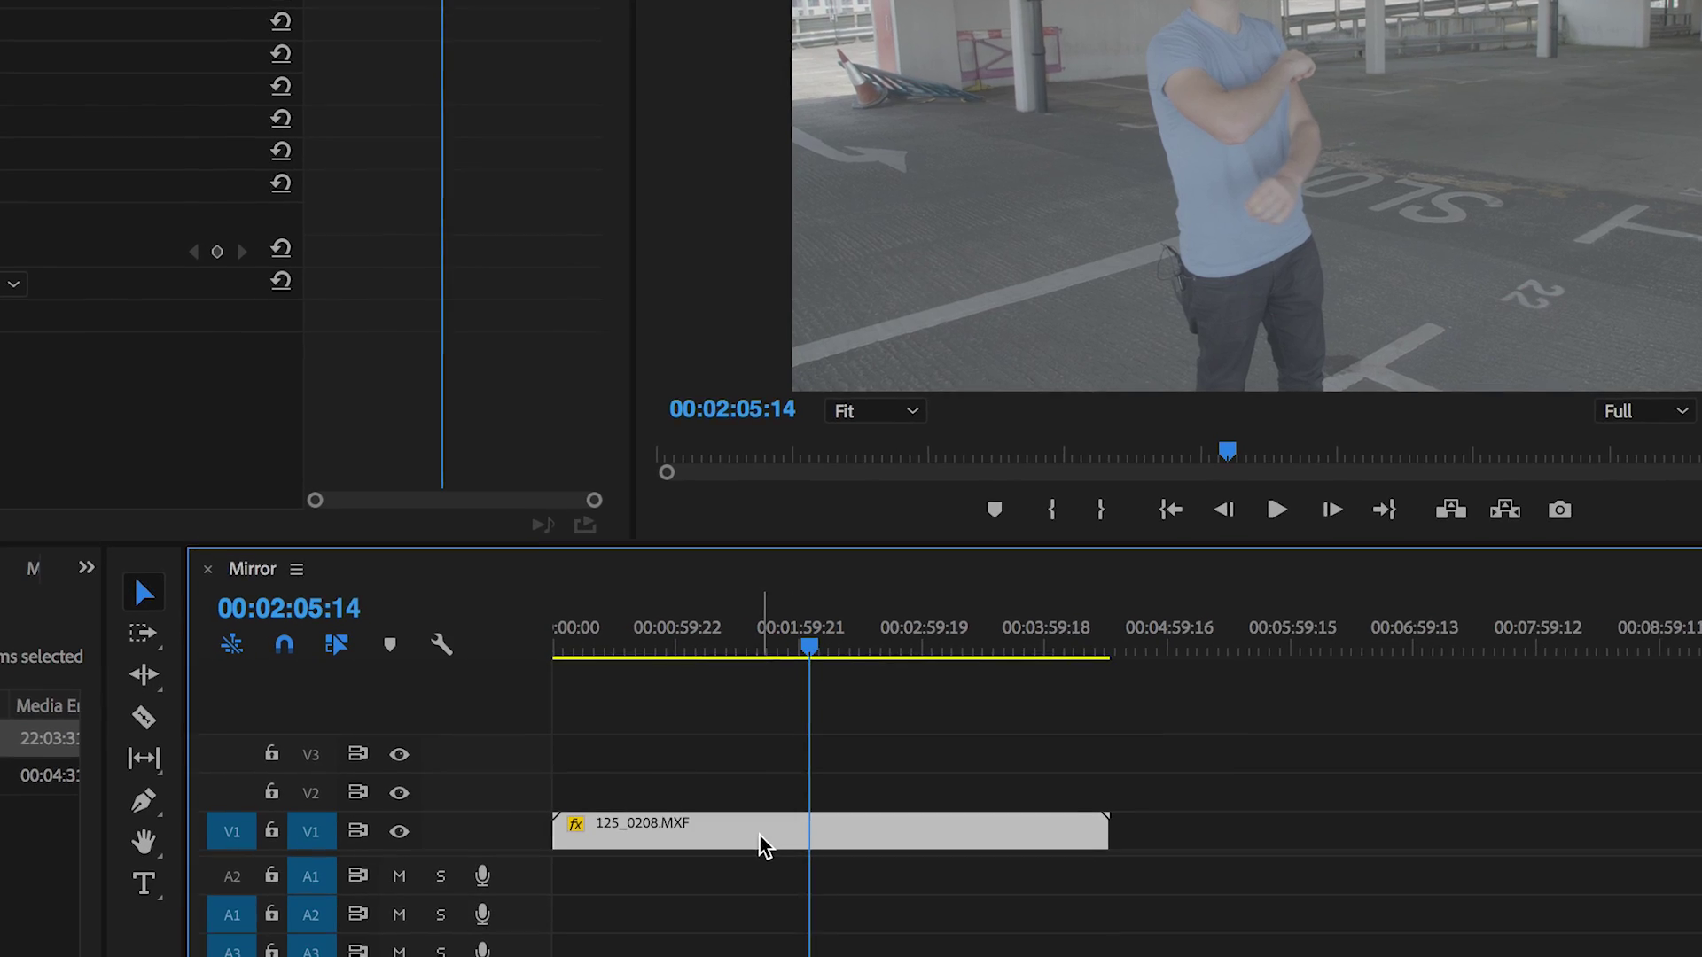
left_click(717, 797)
left_click(732, 826)
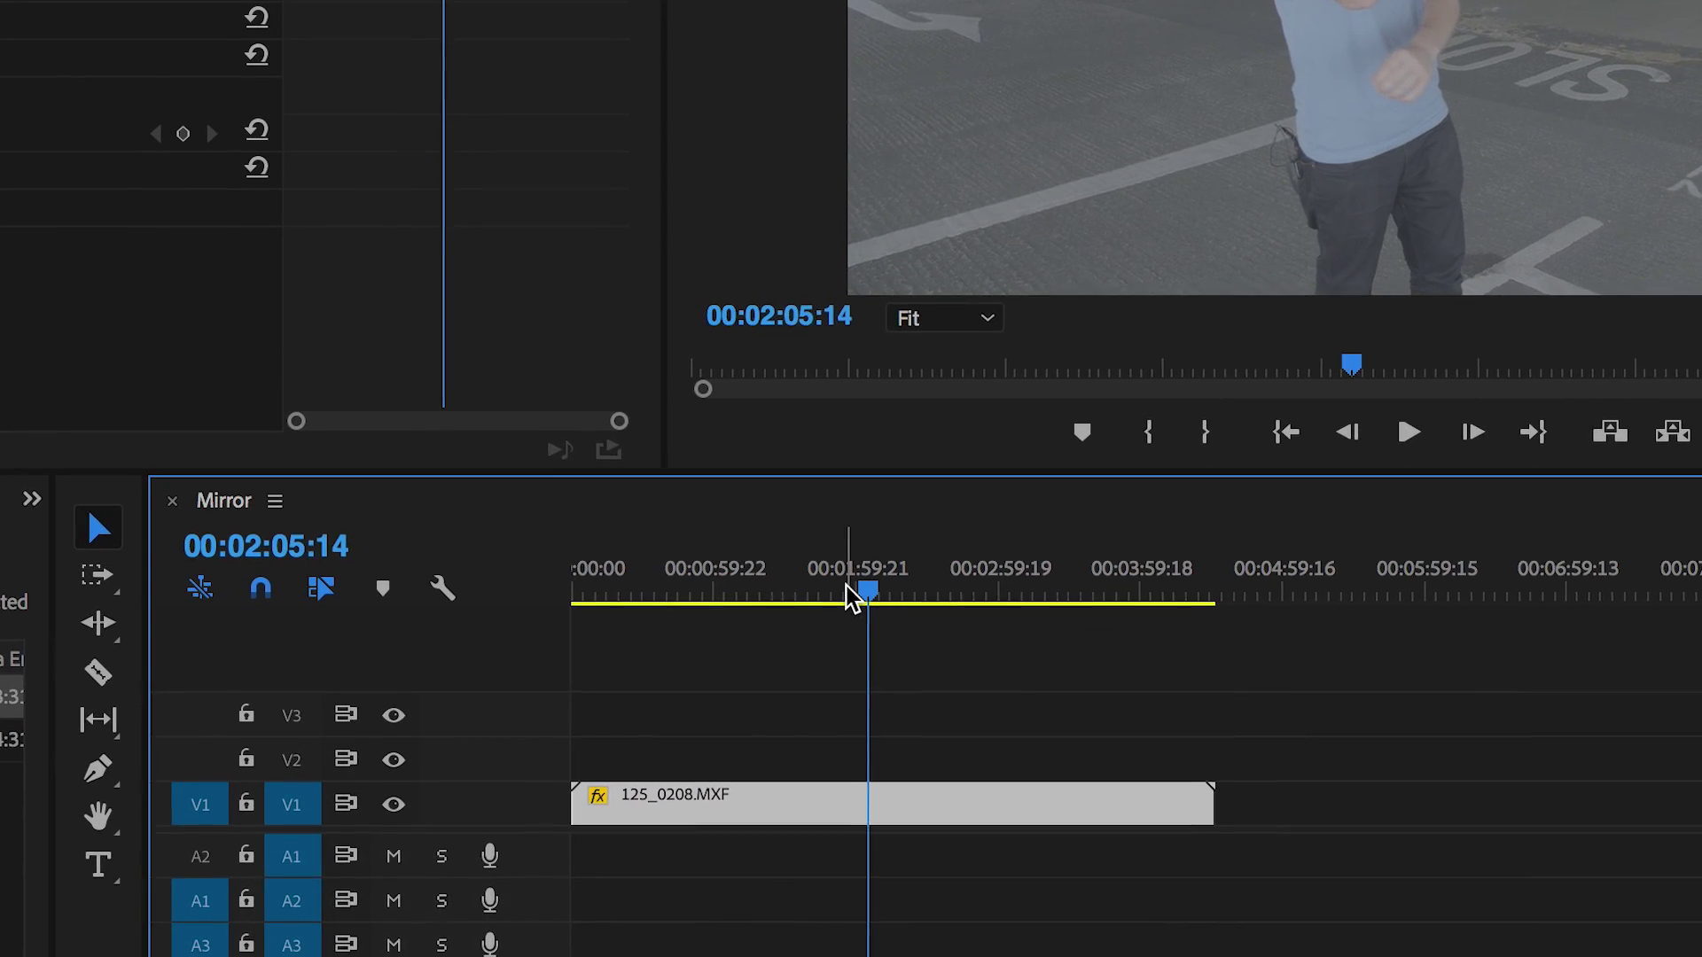
left_click_drag(860, 598, 471, 596)
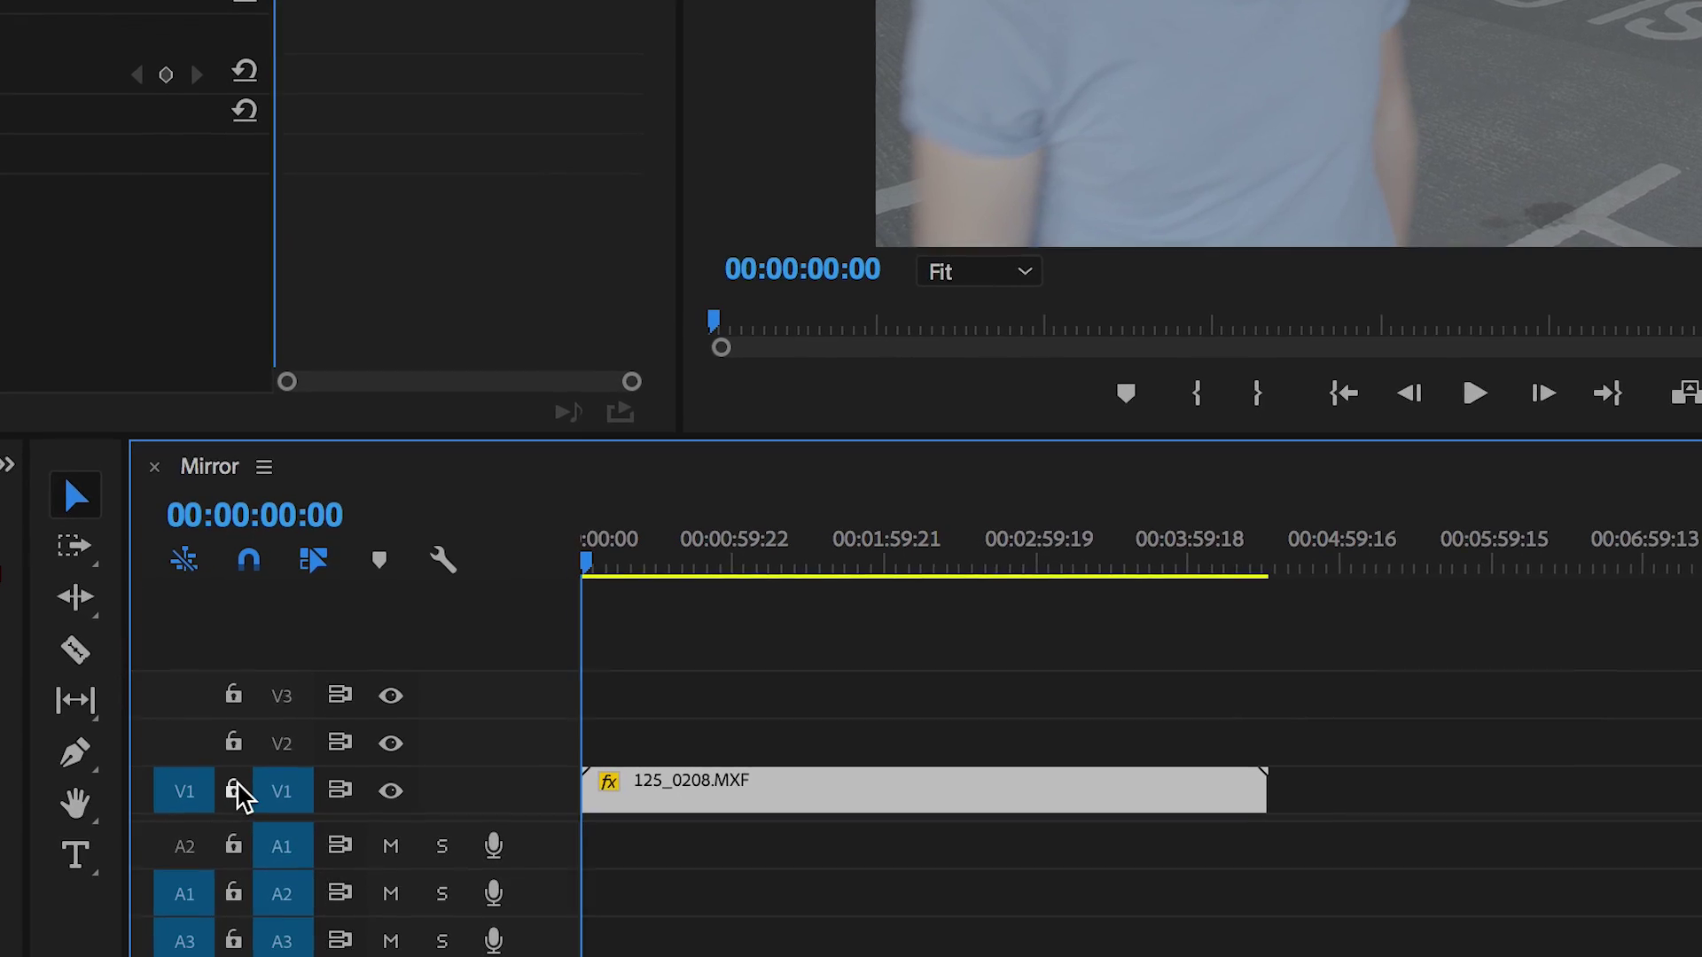
left_click(225, 778)
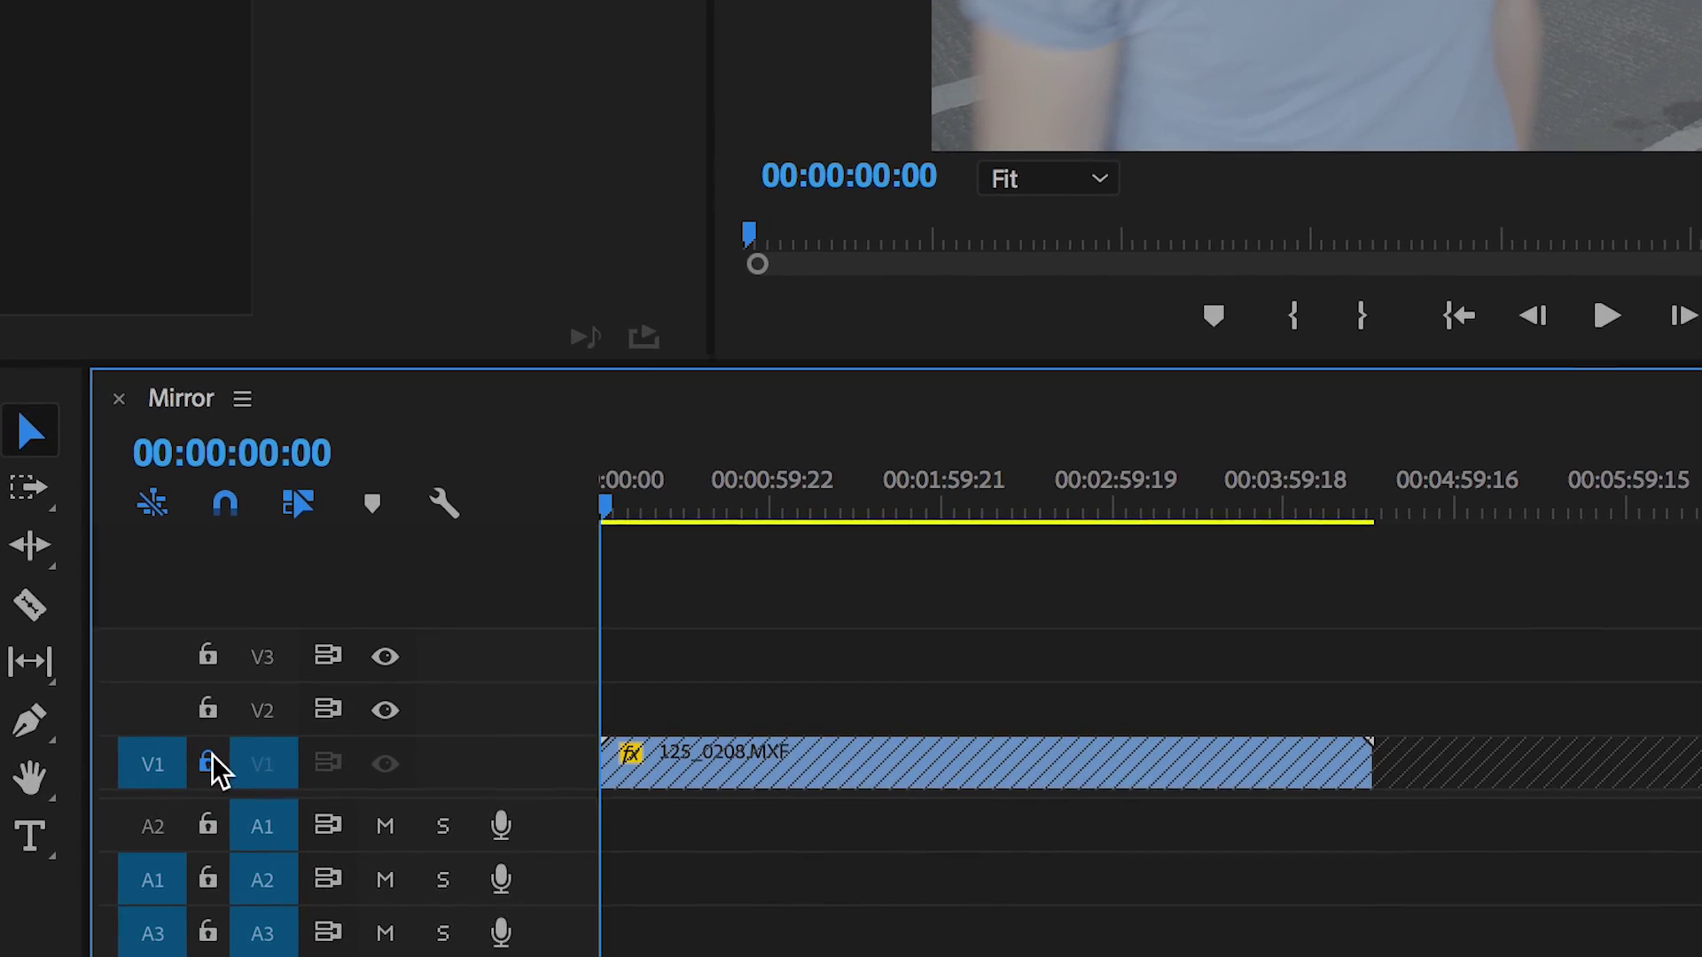
key("ctrl+v")
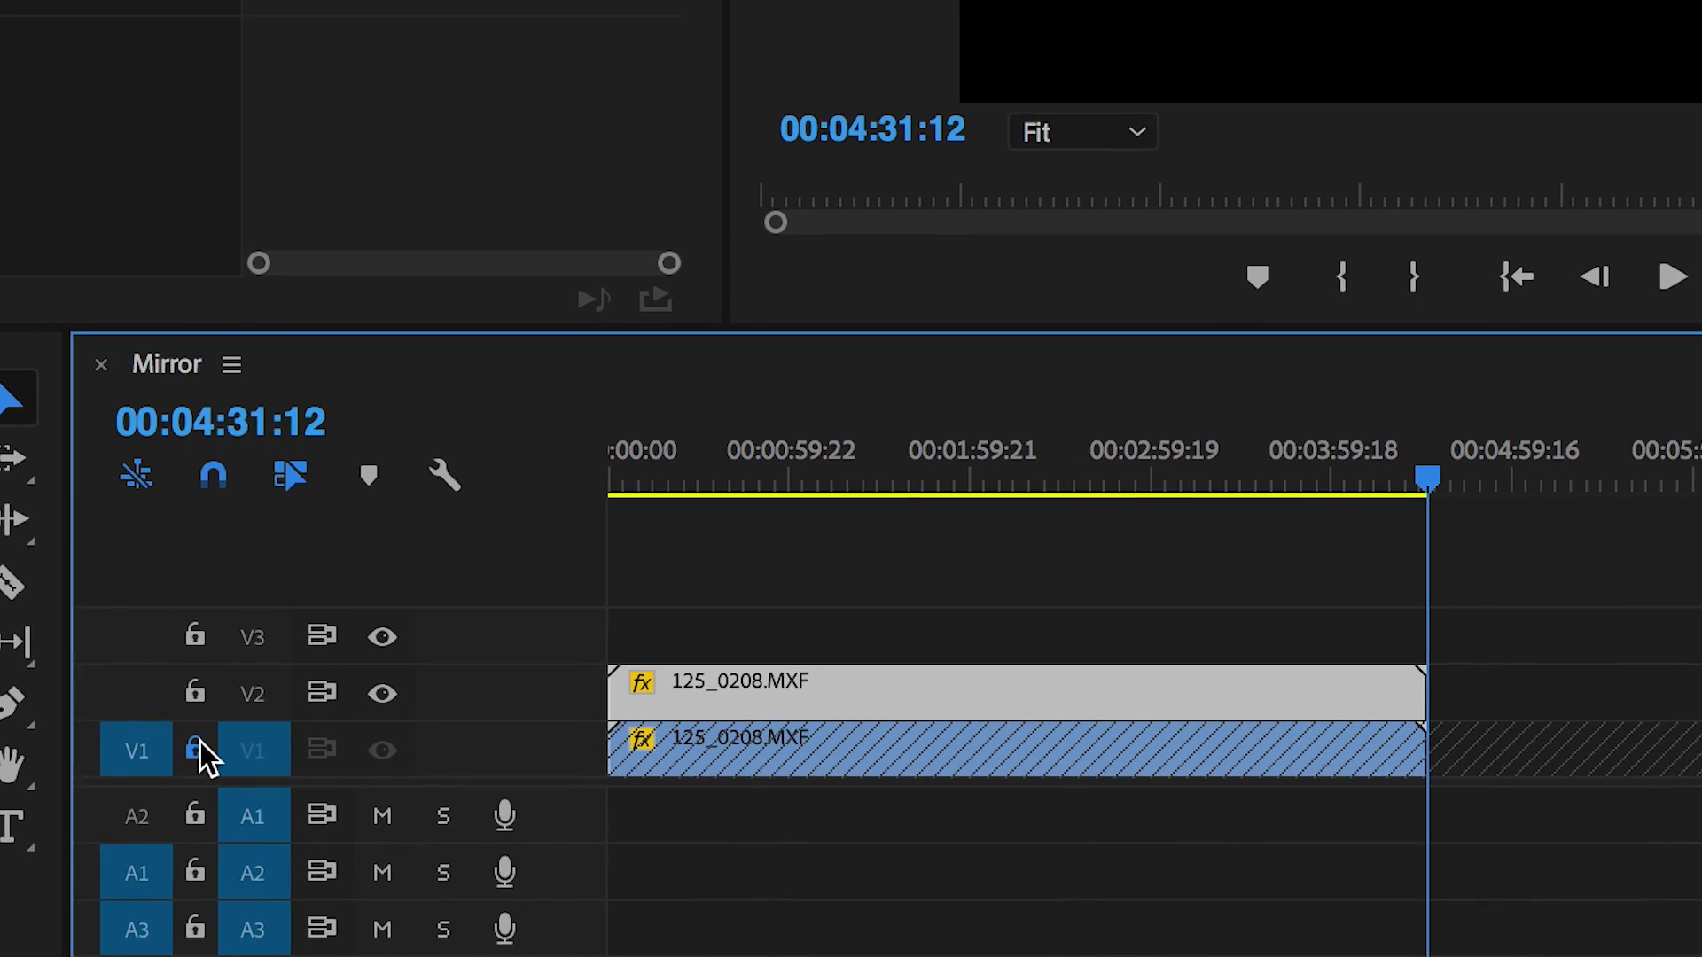
left_click_drag(1152, 457, 638, 467)
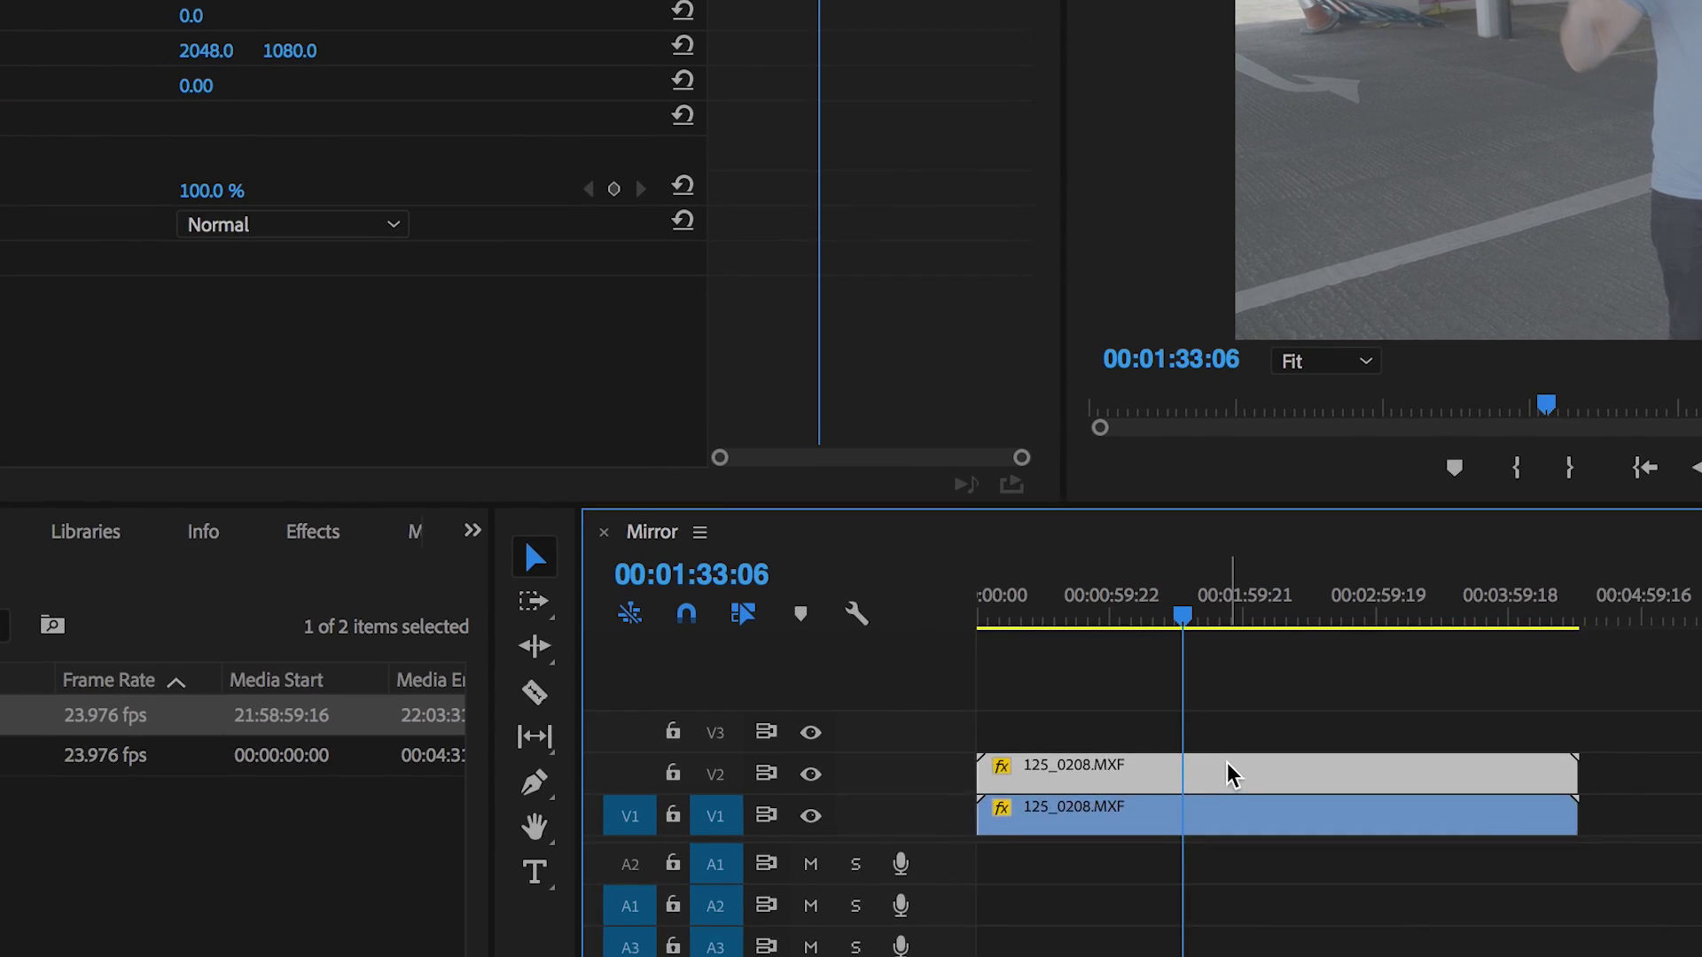
Step: Find the Basic 3D effect by searching for "basic" and apply it to the upper clip on V2
left_click(312, 531)
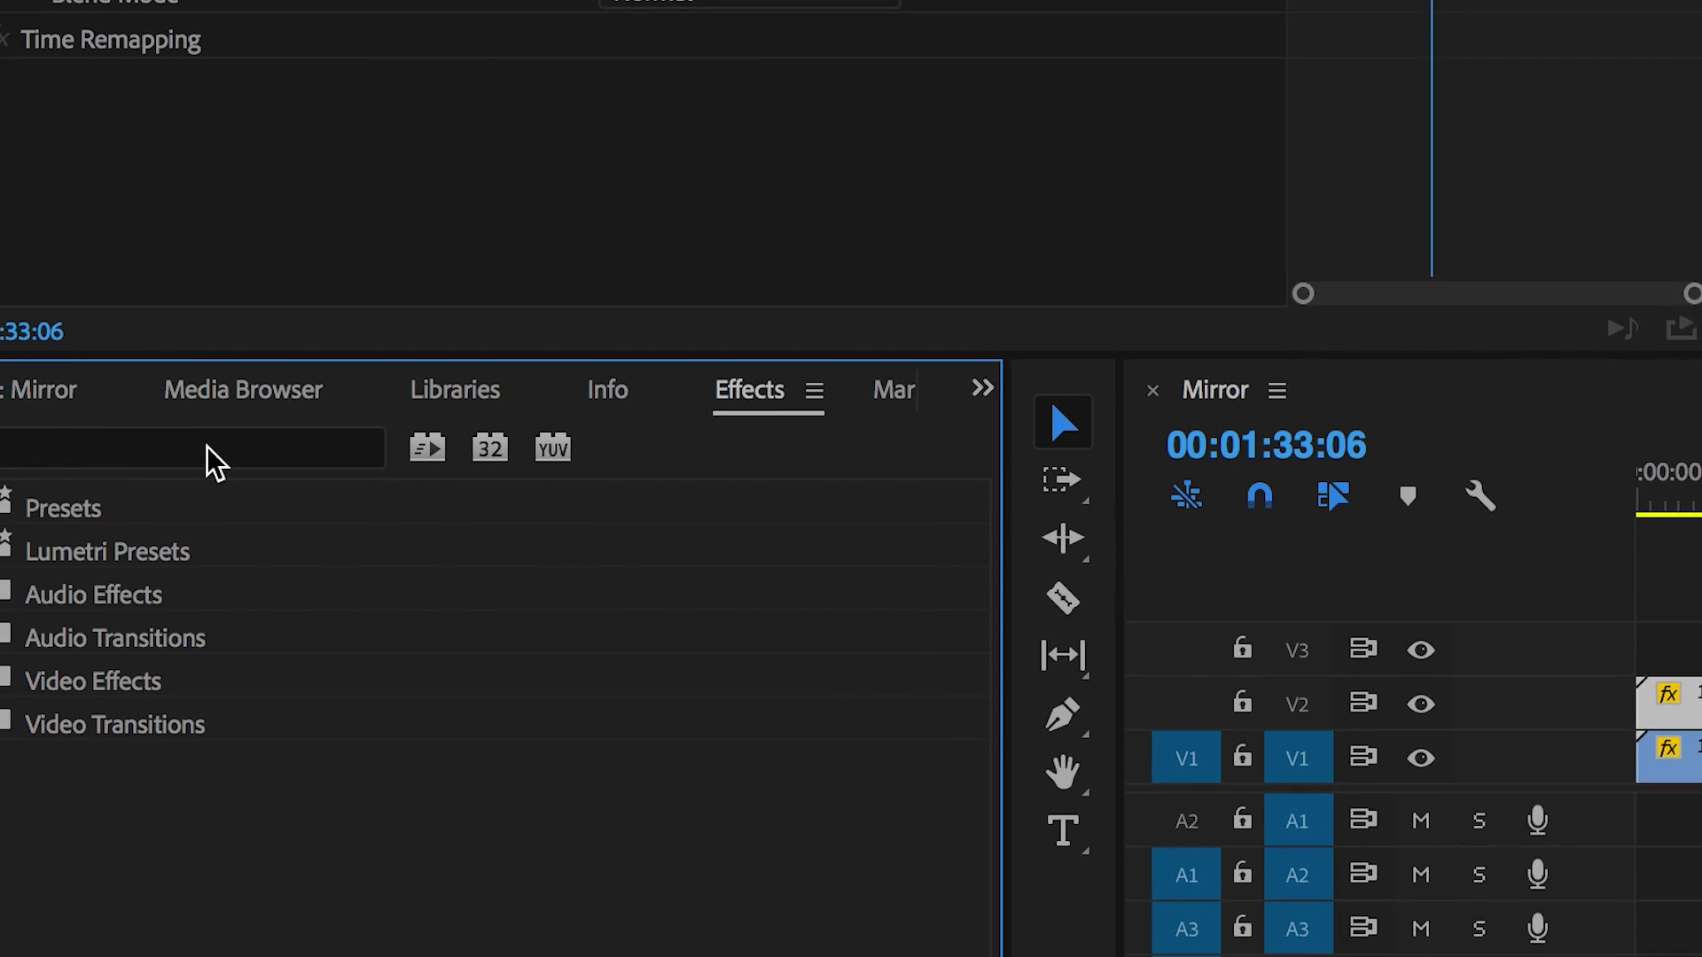
left_click(206, 448)
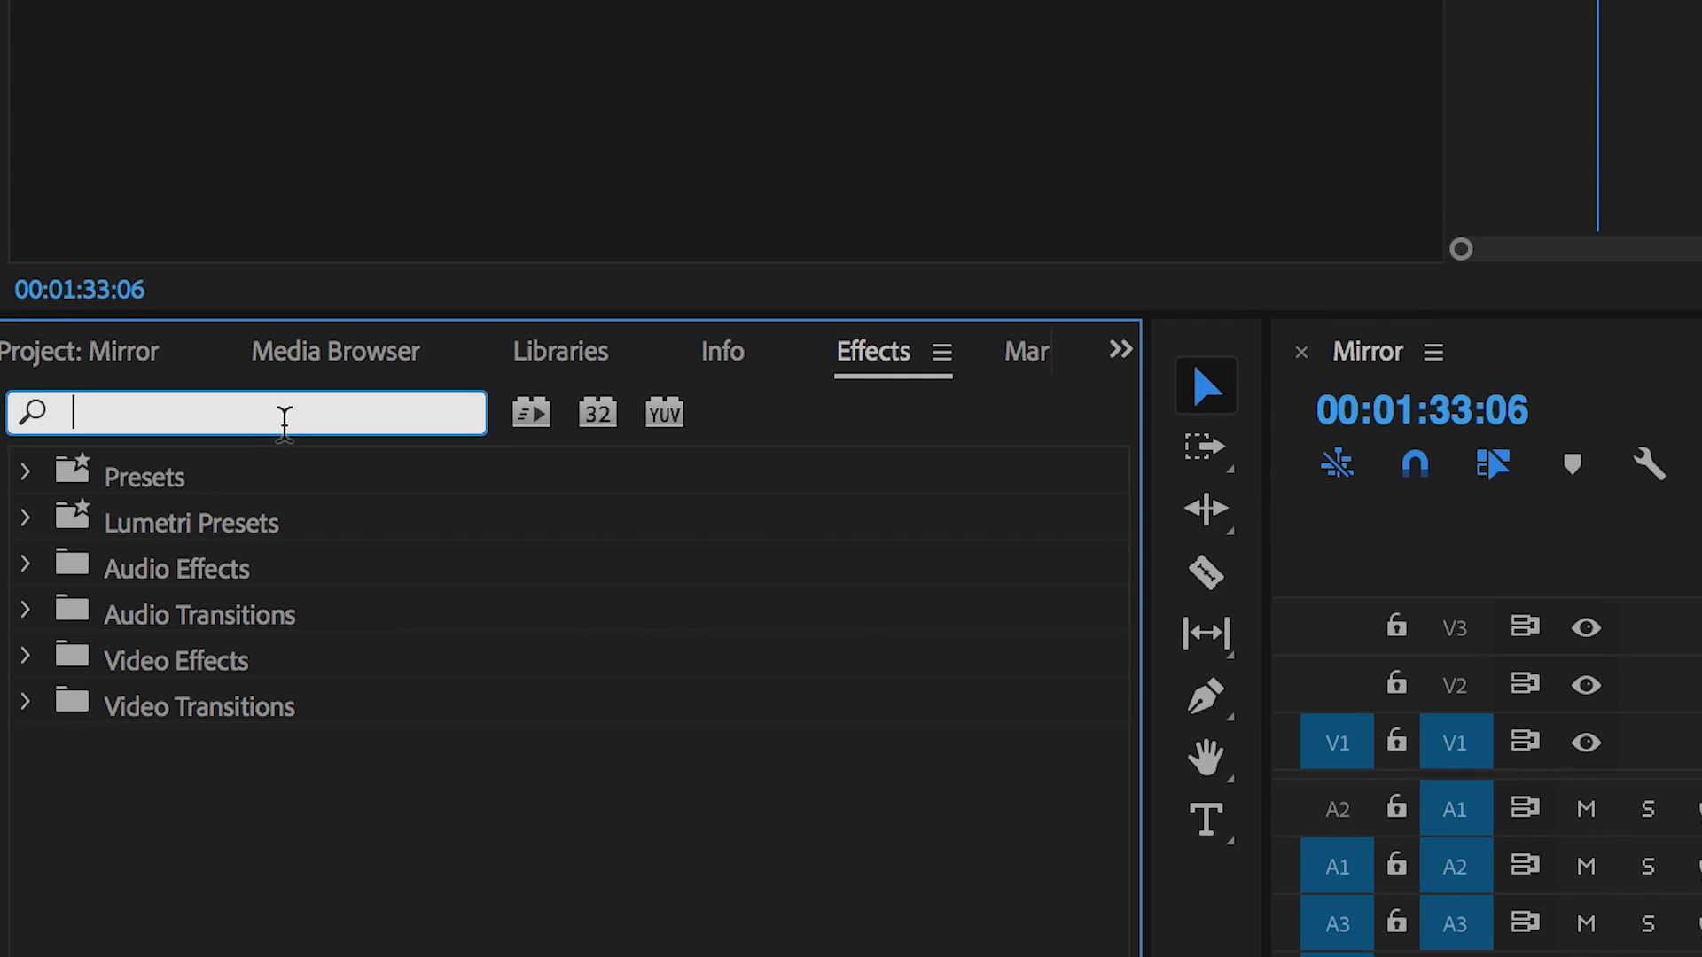
type("basi")
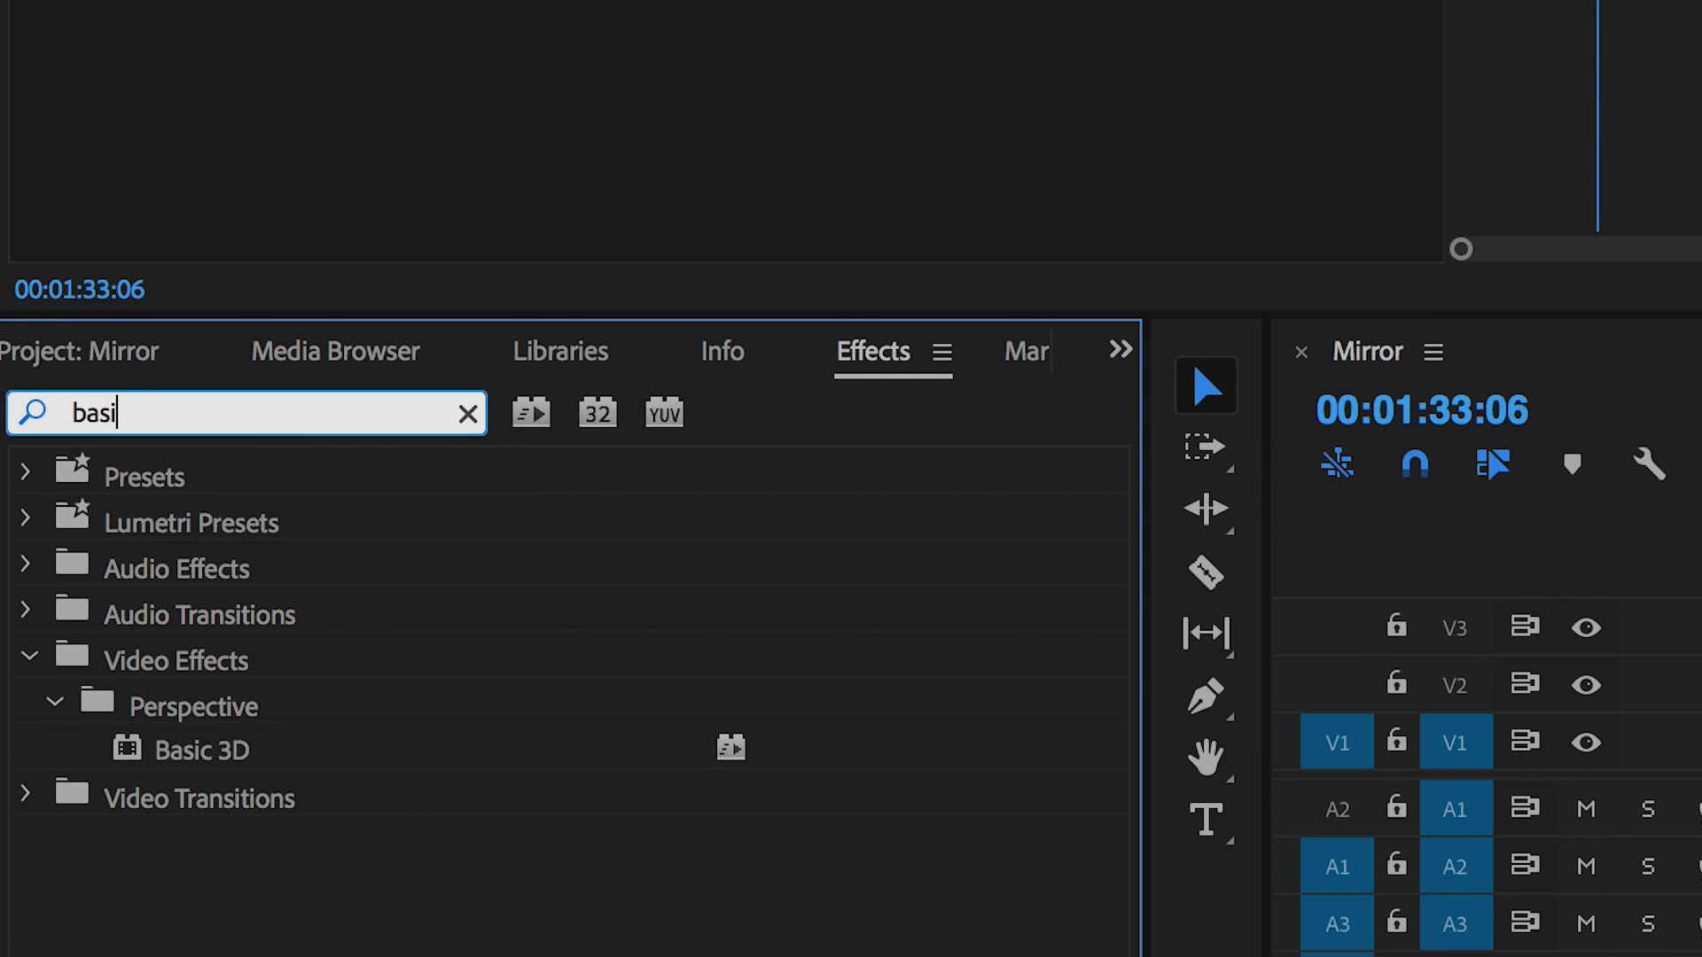
type("cv")
key("BackSpace")
left_click(197, 755)
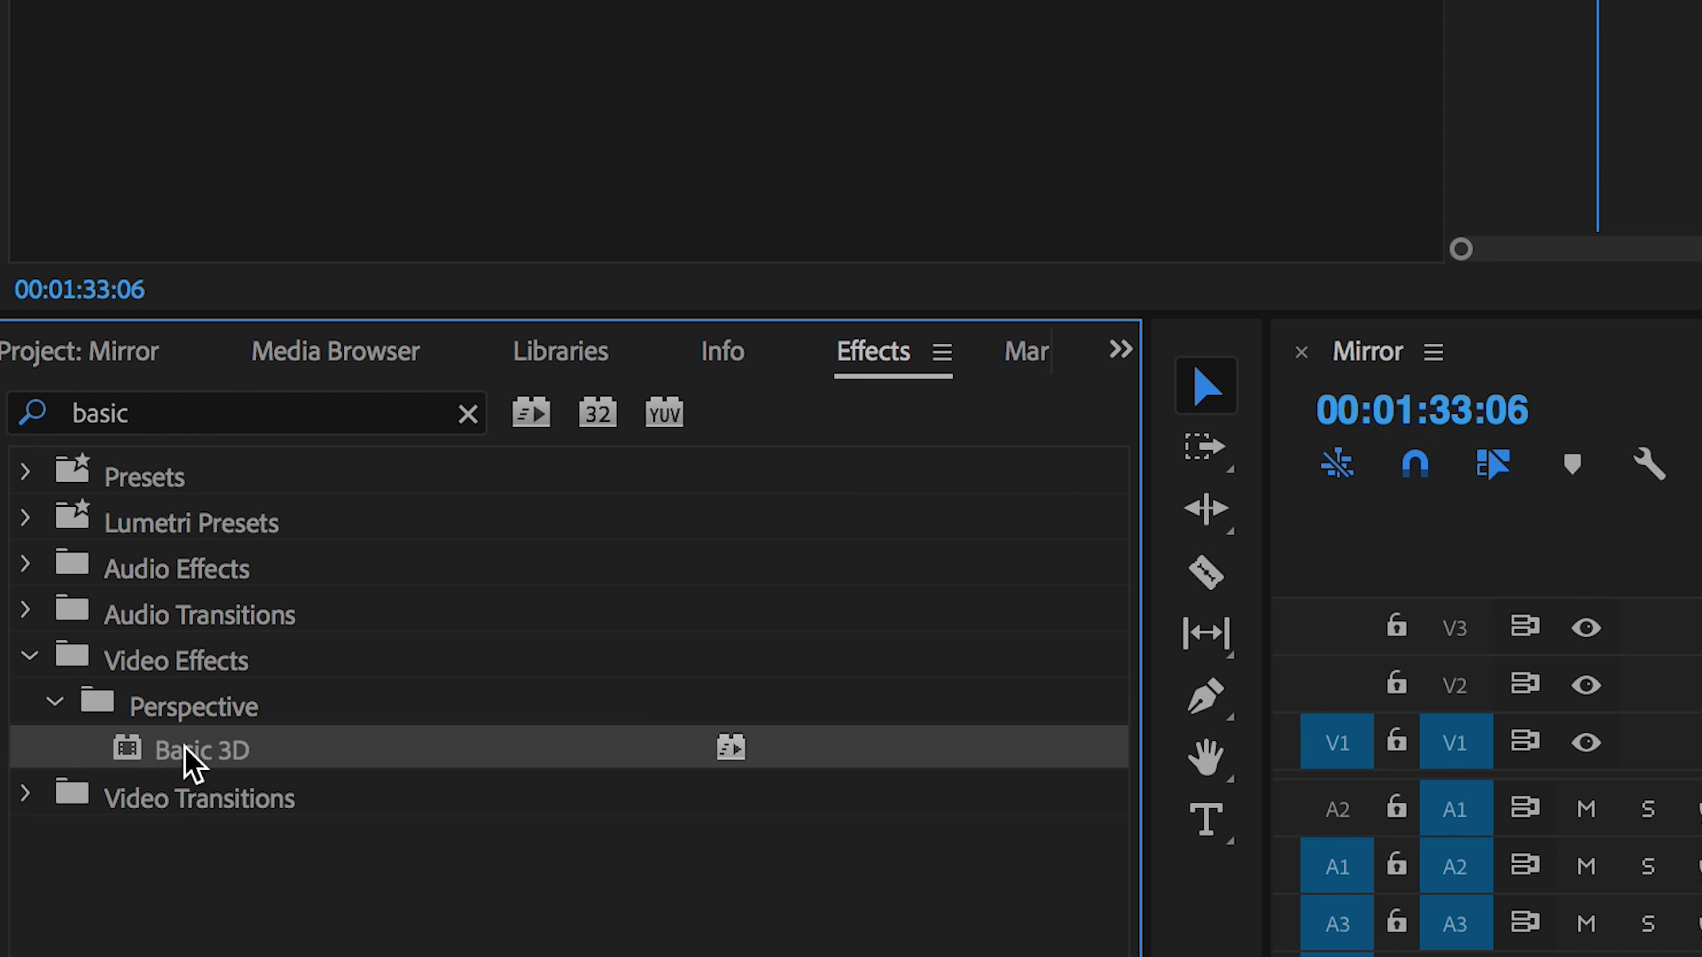
left_click_drag(183, 746, 1186, 706)
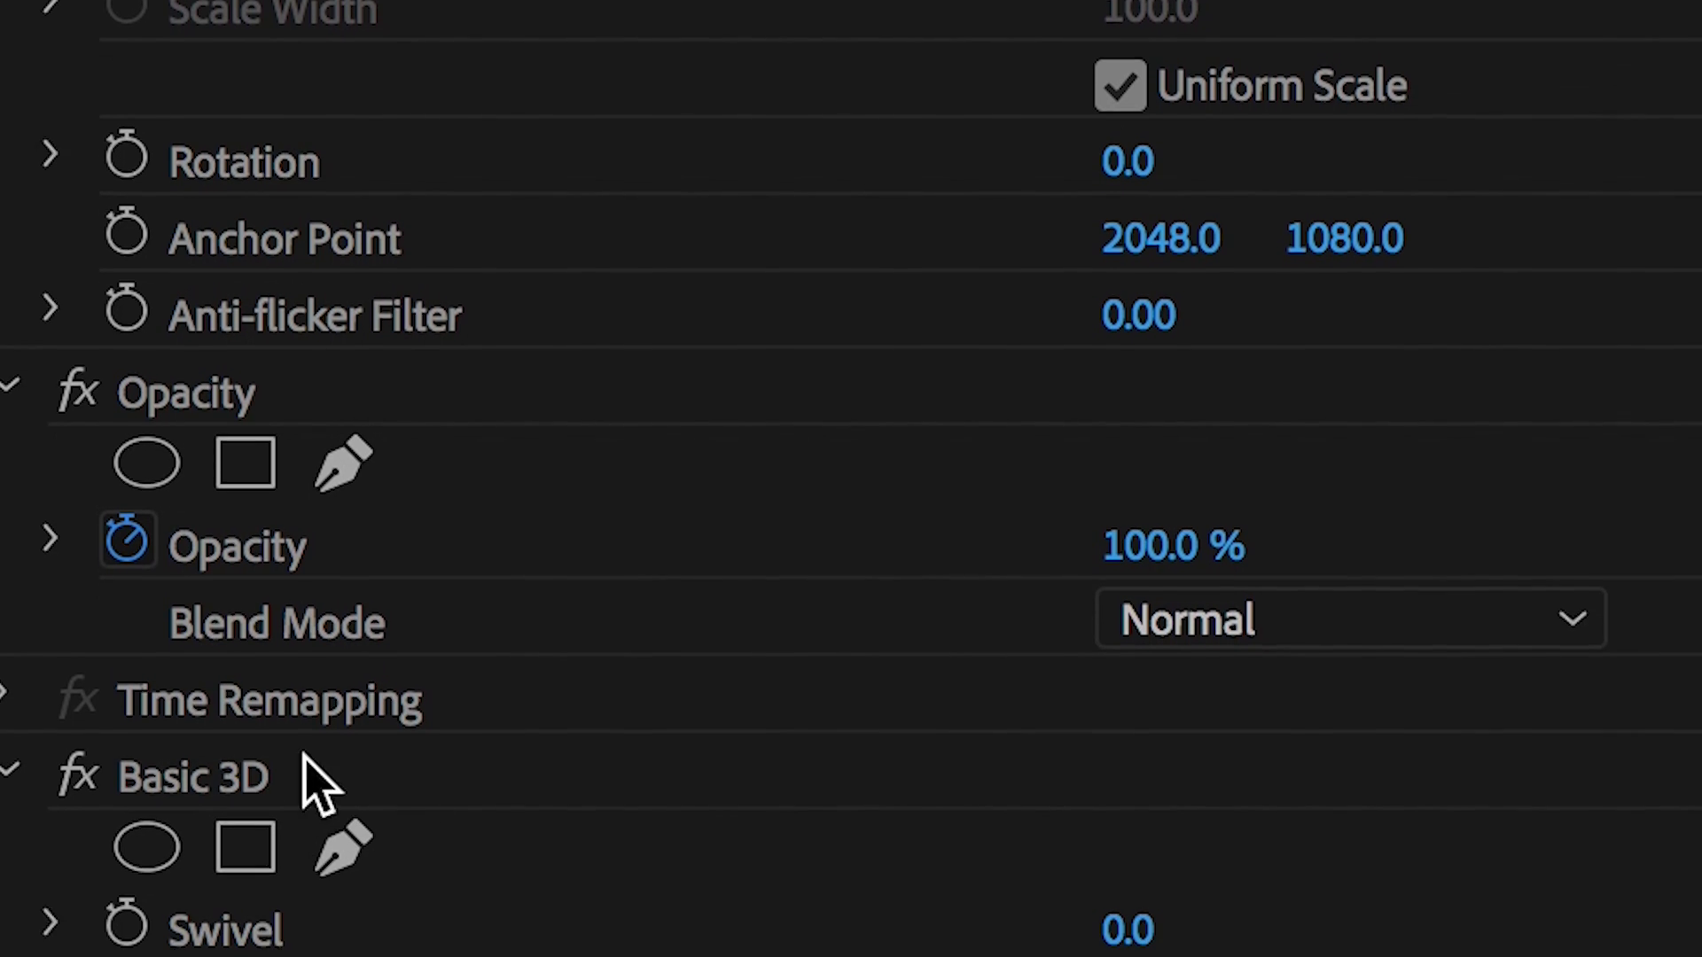
left_click_drag(1127, 929, 1263, 929)
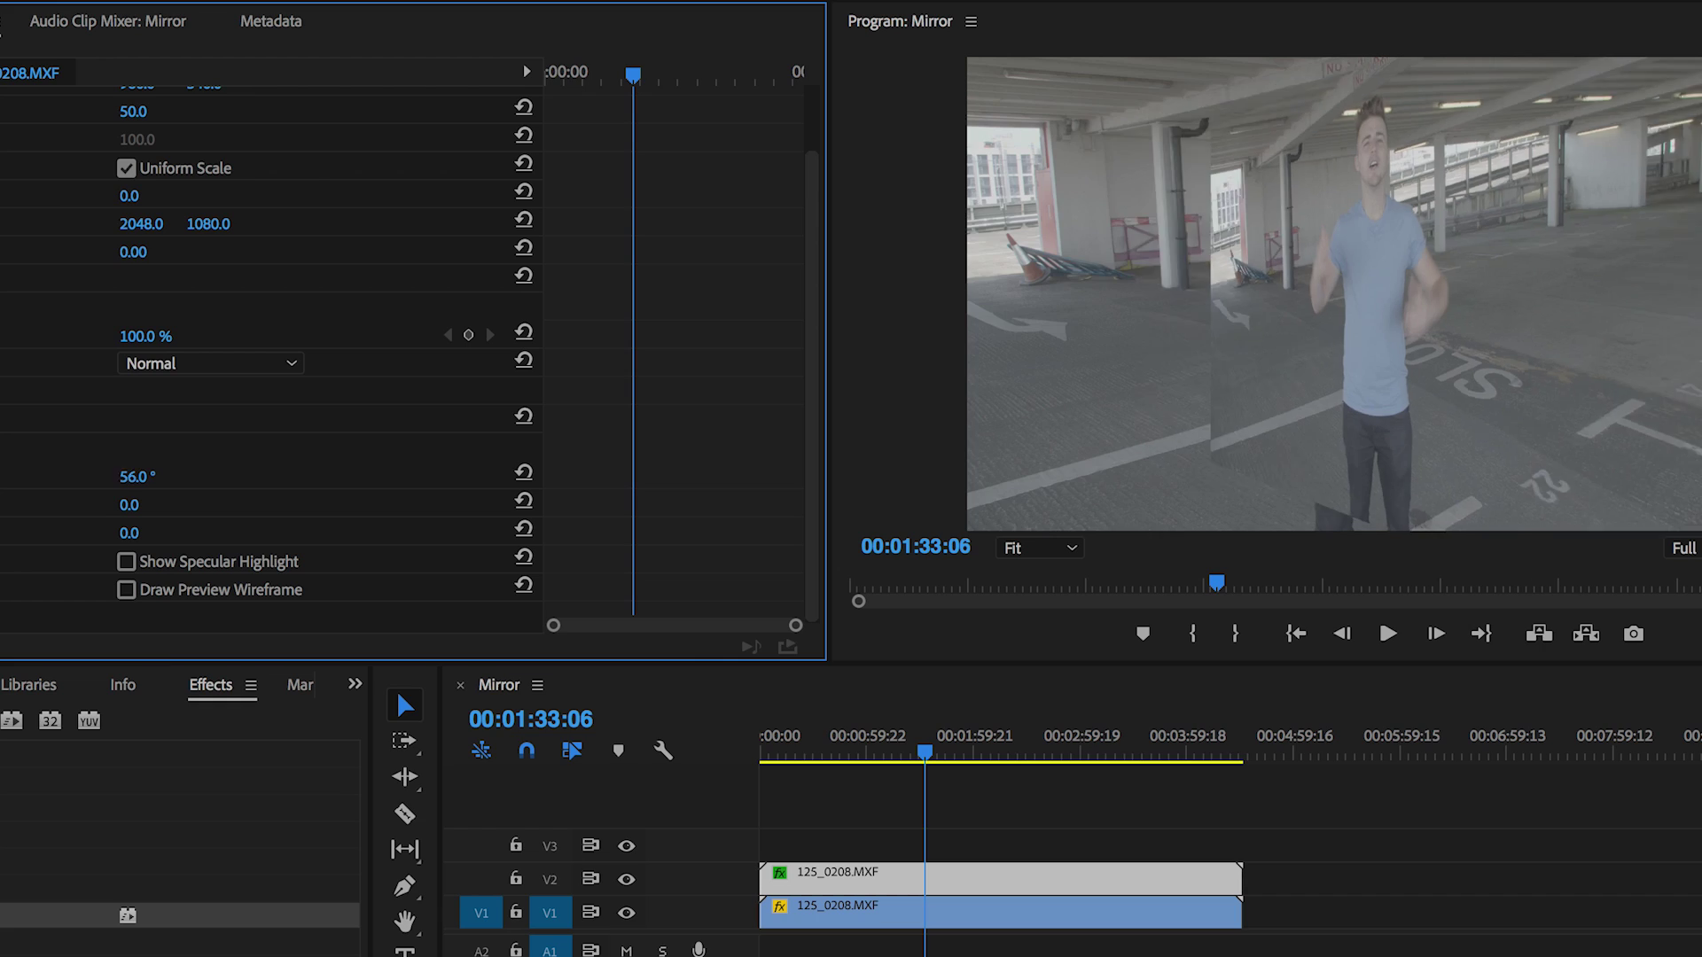
left_click_drag(233, 478, 153, 532)
key("super+z")
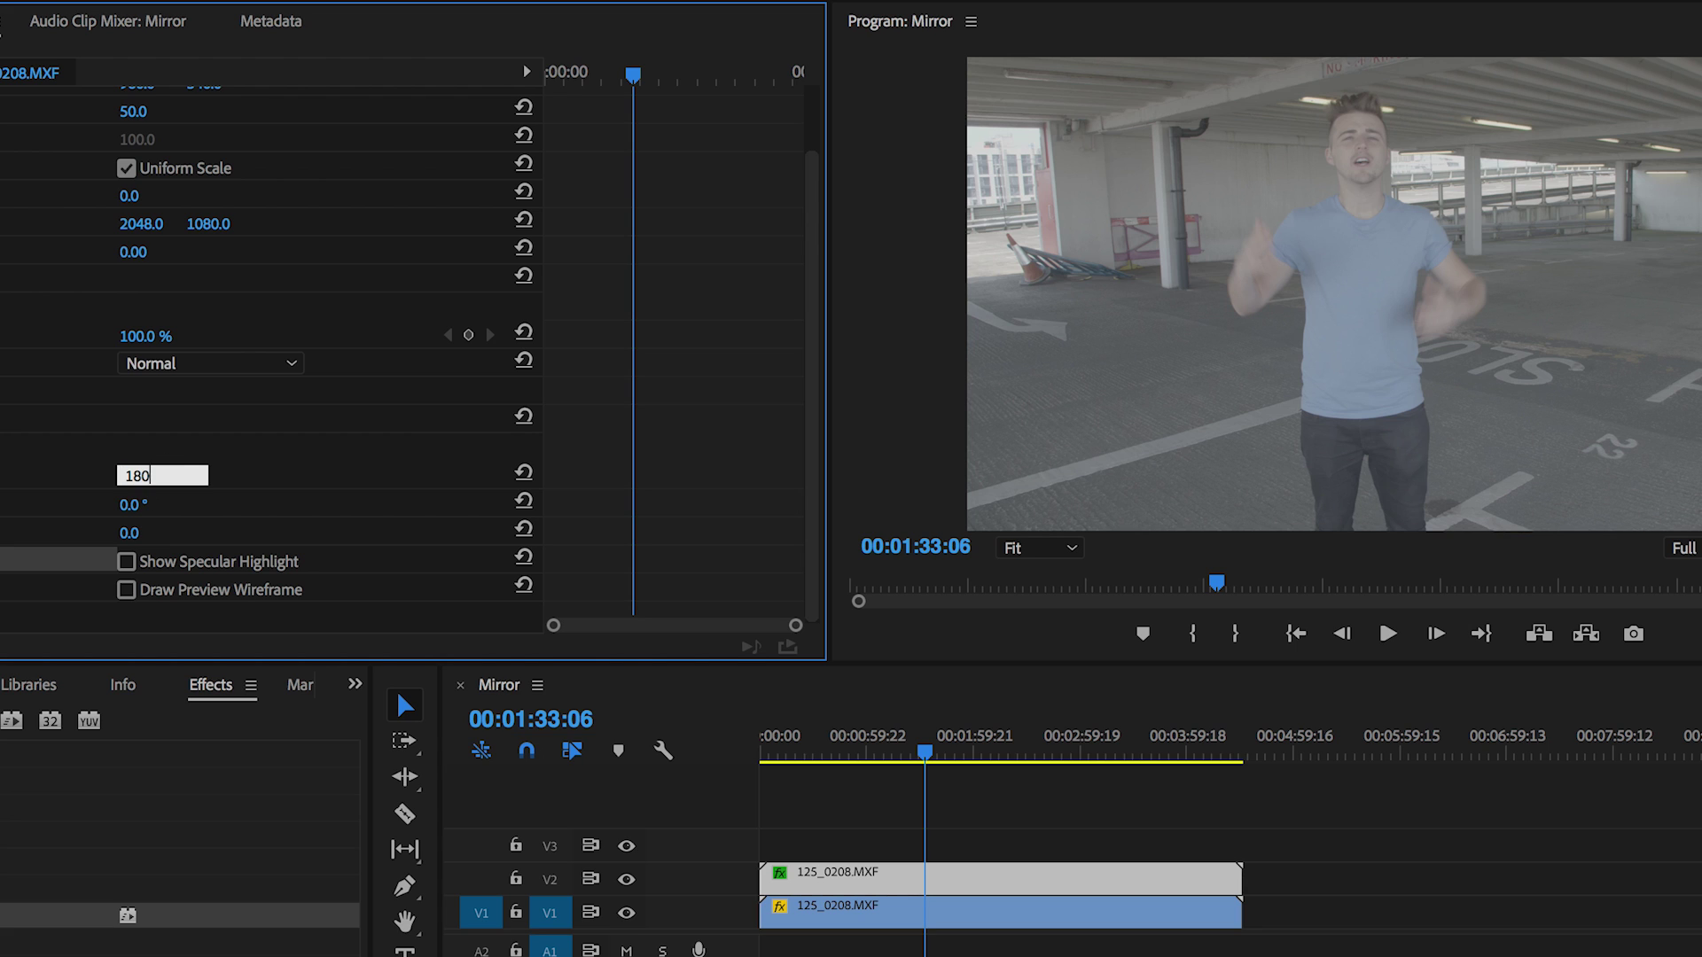
Step: Set the upper clip's Basic 3D swivel to 180° and shift its horizontal position to 1467
key("Return")
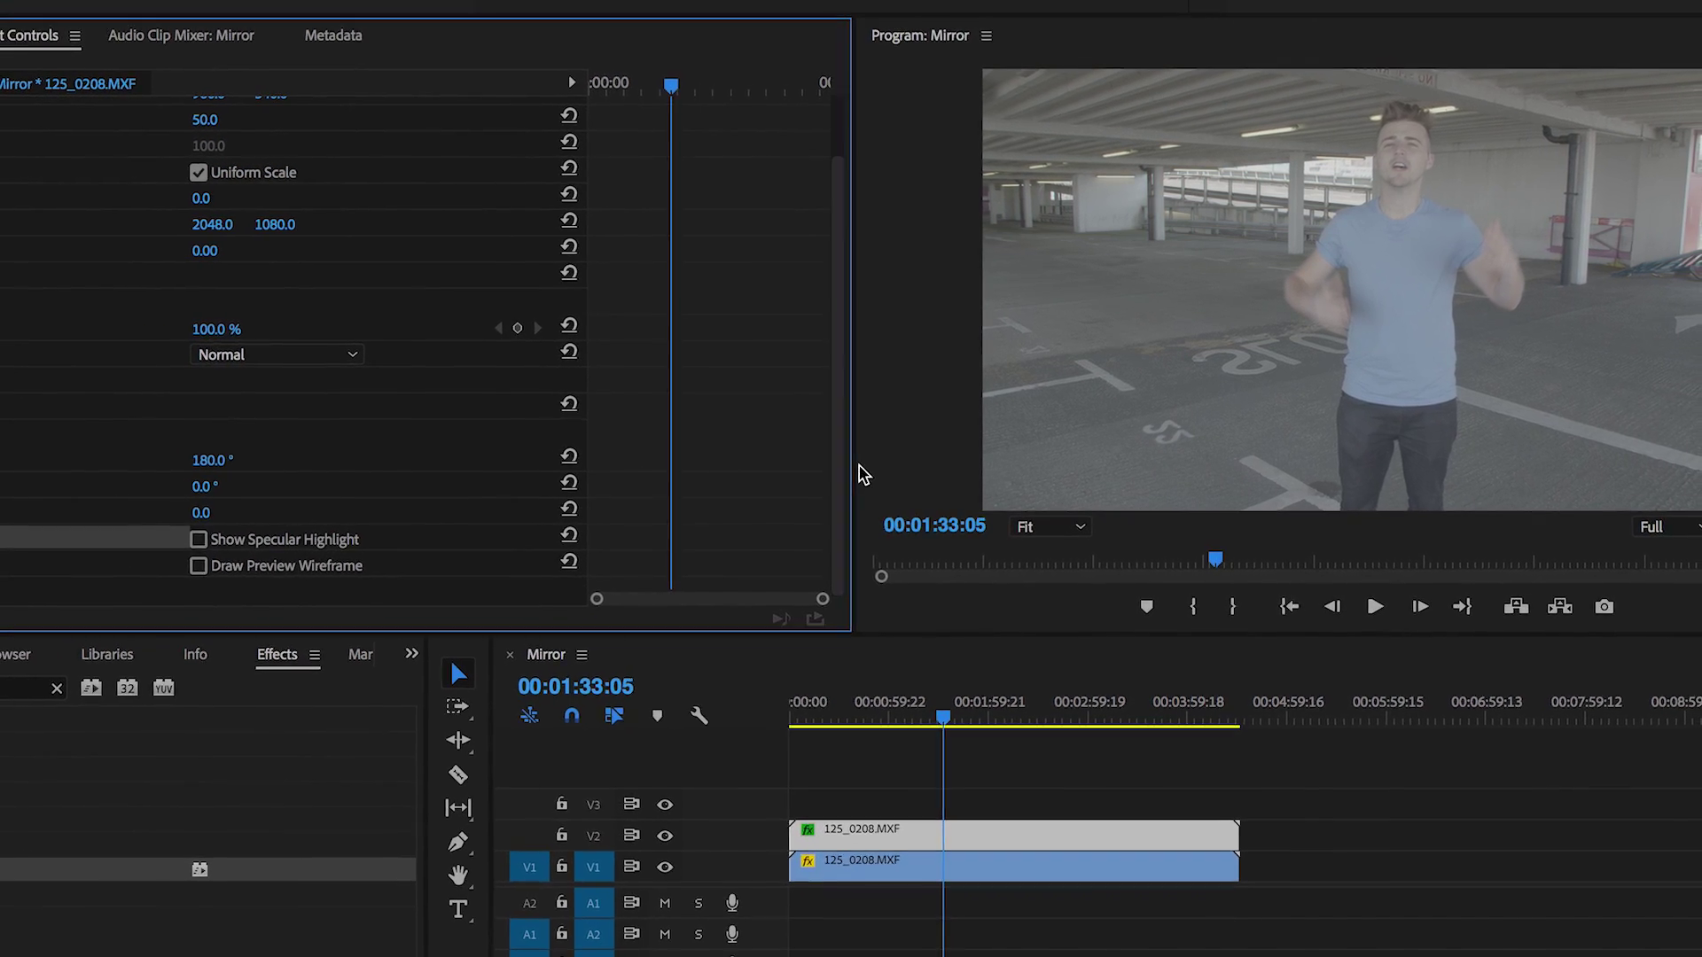
scroll(853, 475, "up", 5)
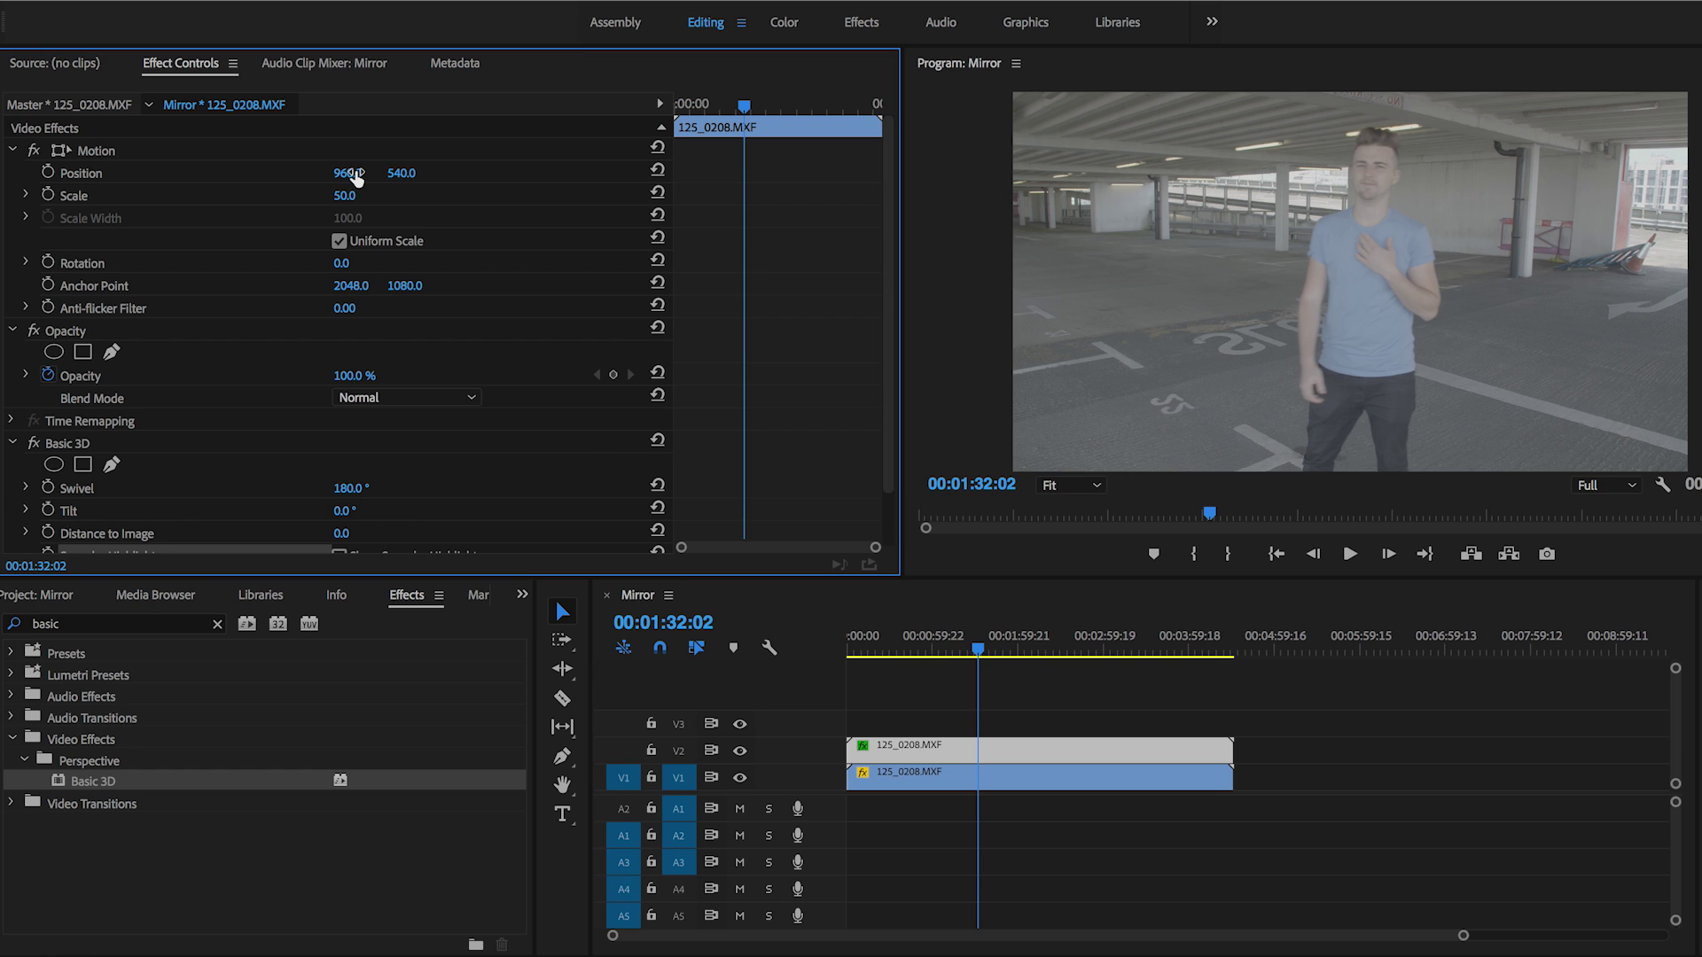
left_click_drag(340, 178, 790, 177)
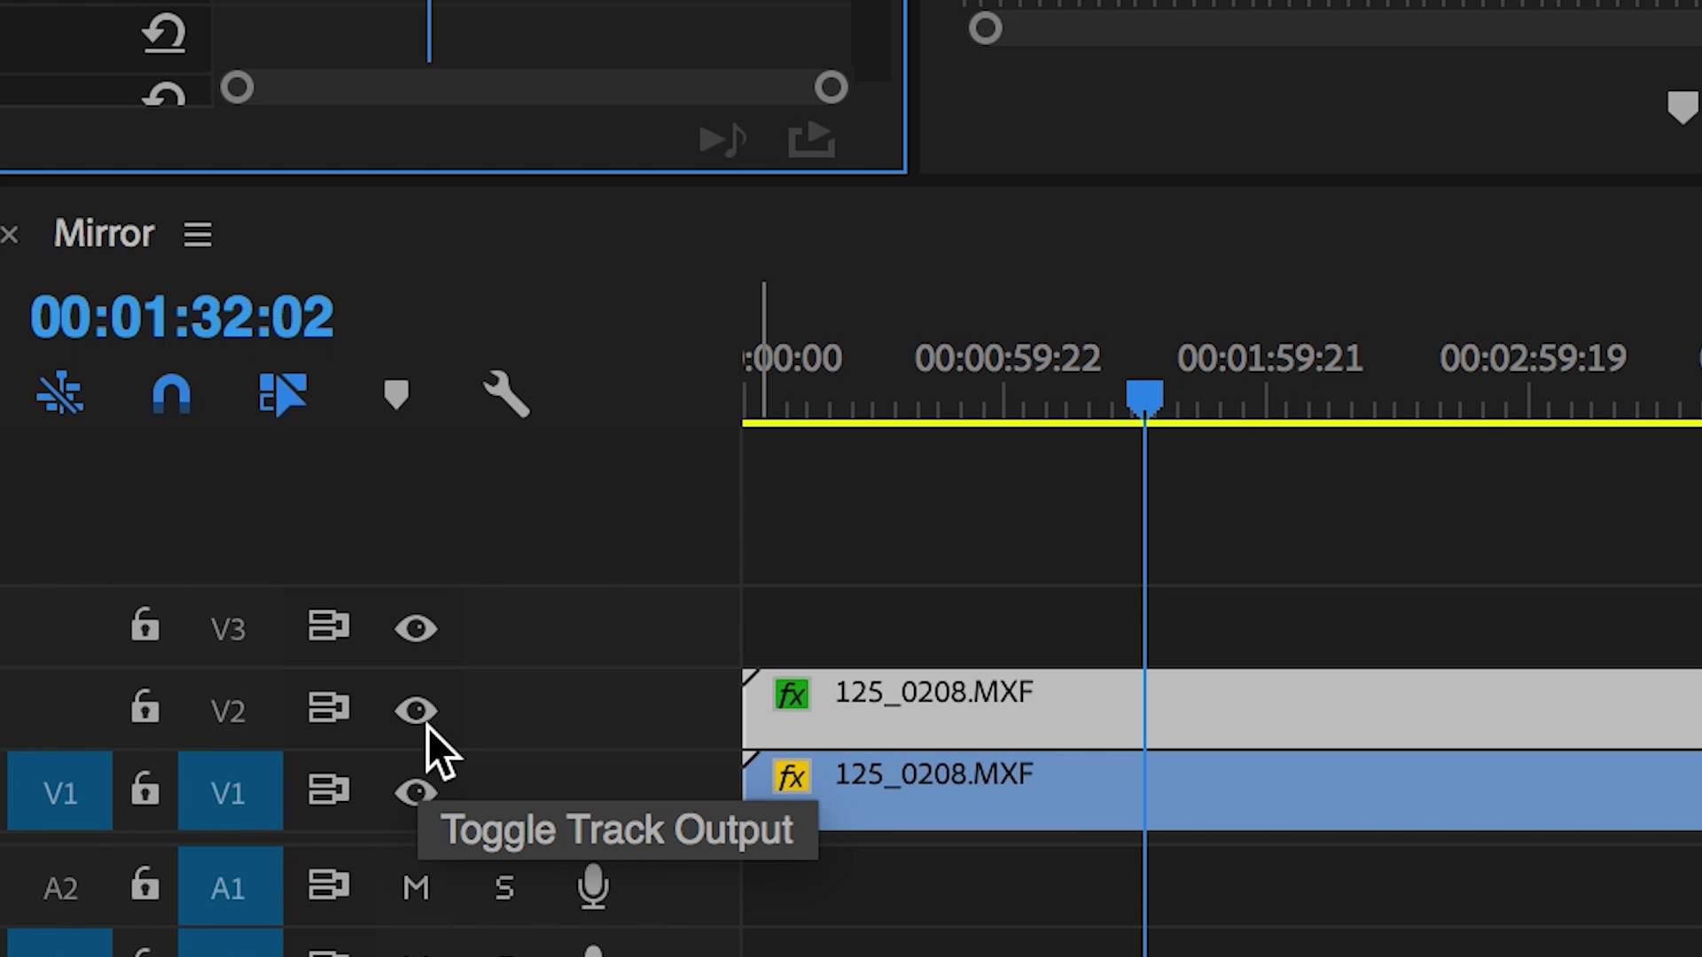
Step: Hide track V2 to check the original clip underneath, and show the track again
left_click(426, 725)
left_click(878, 789)
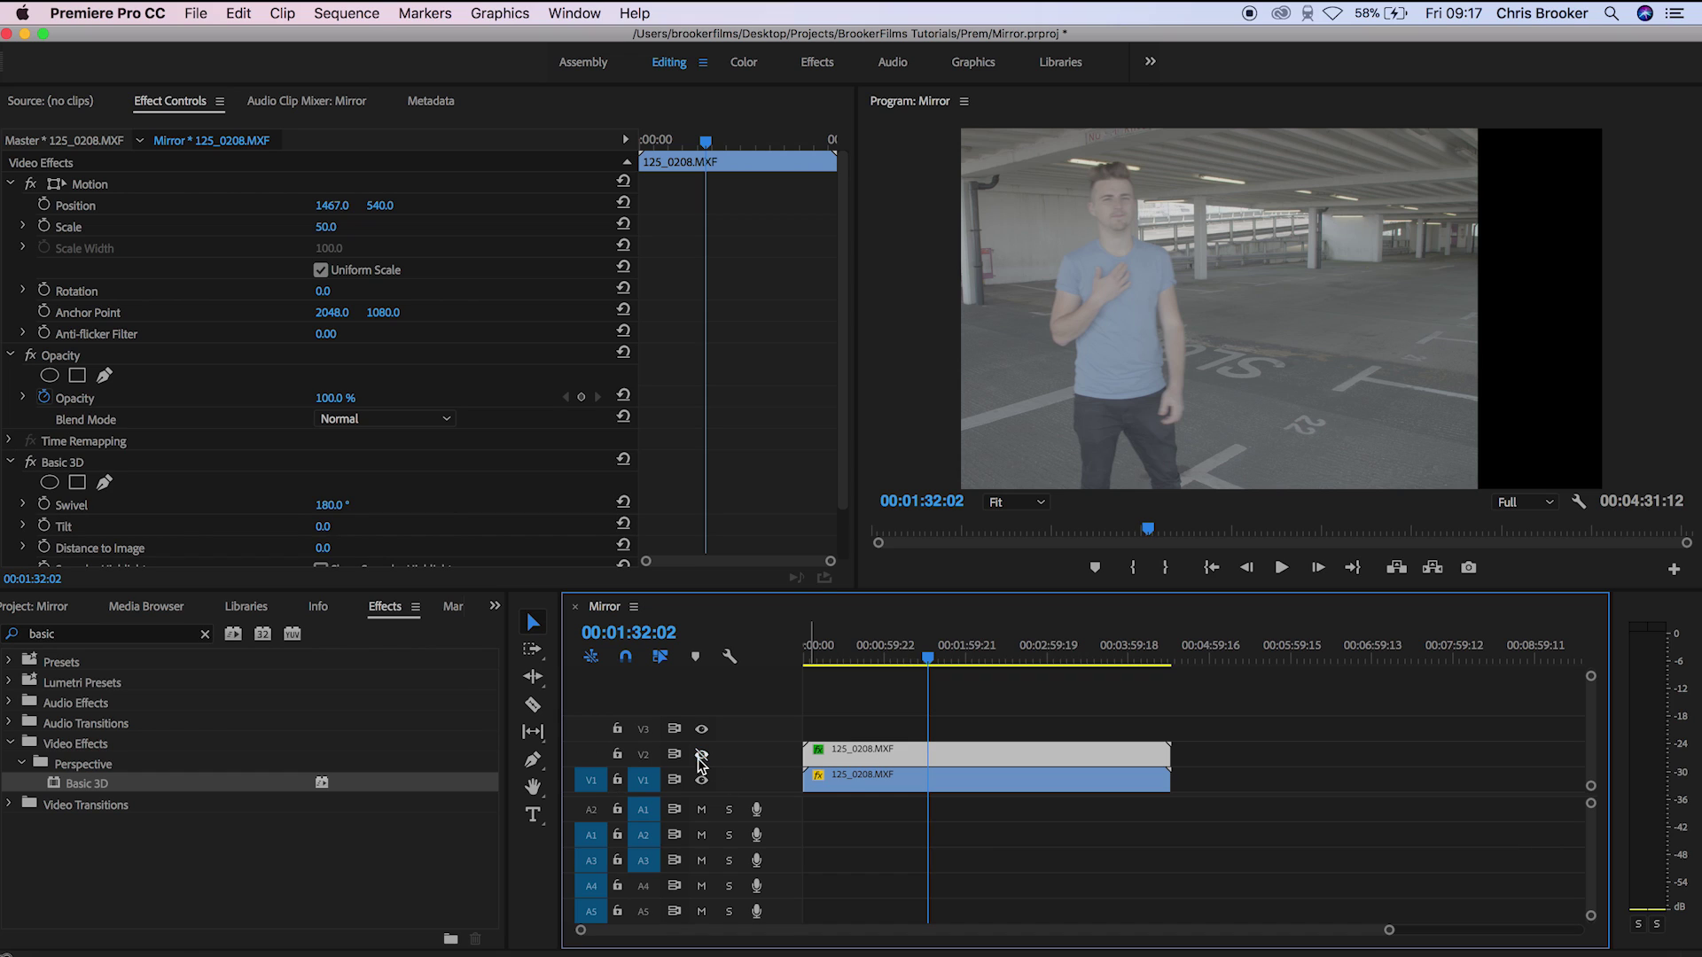
left_click(704, 754)
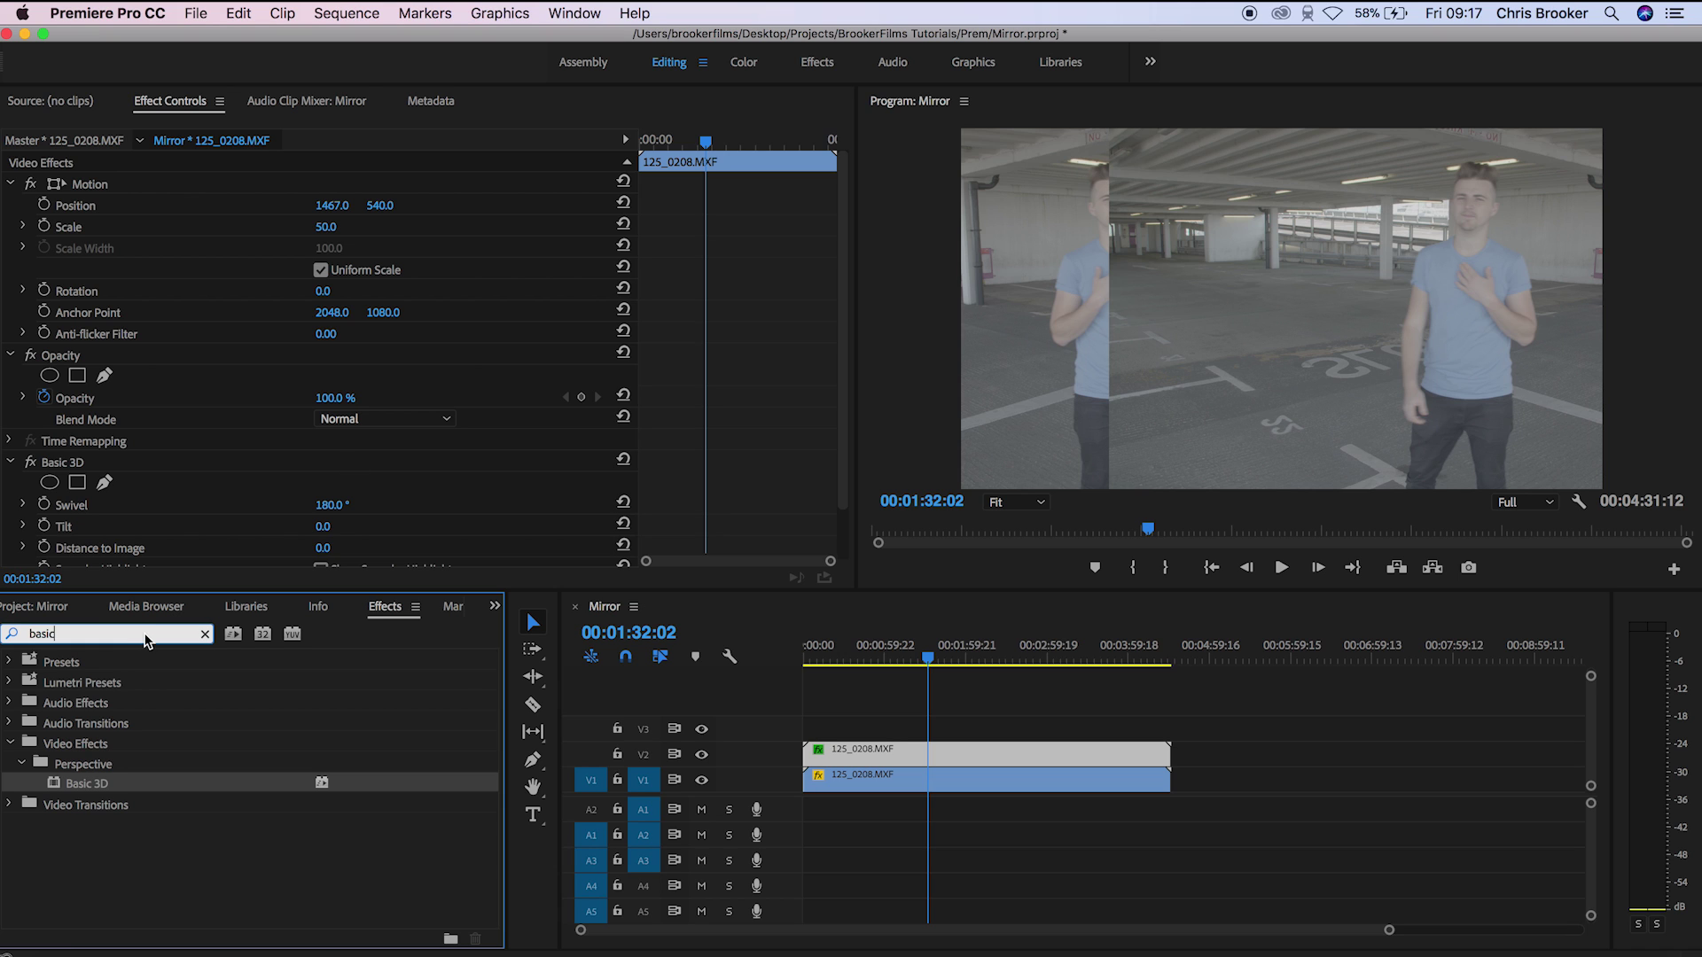
Step: Find the Crop effect by searching for "crop", apply it to the upper clip on V2 and set its left crop to 27%
type("crop")
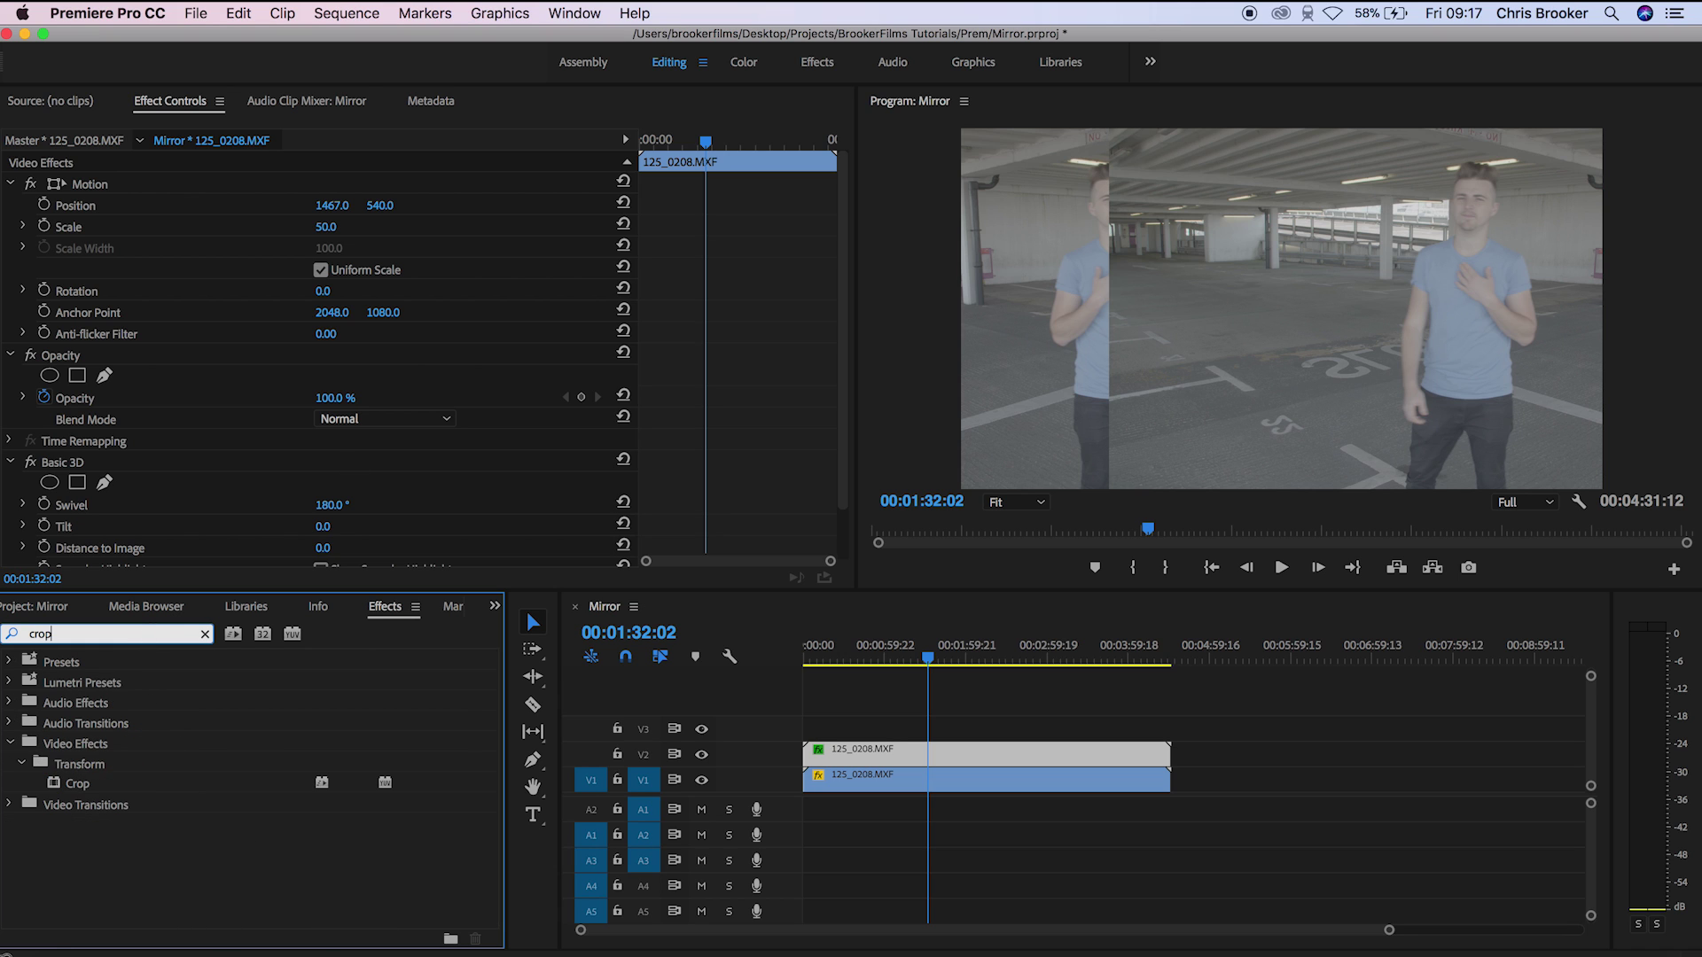
left_click_drag(73, 790, 86, 783)
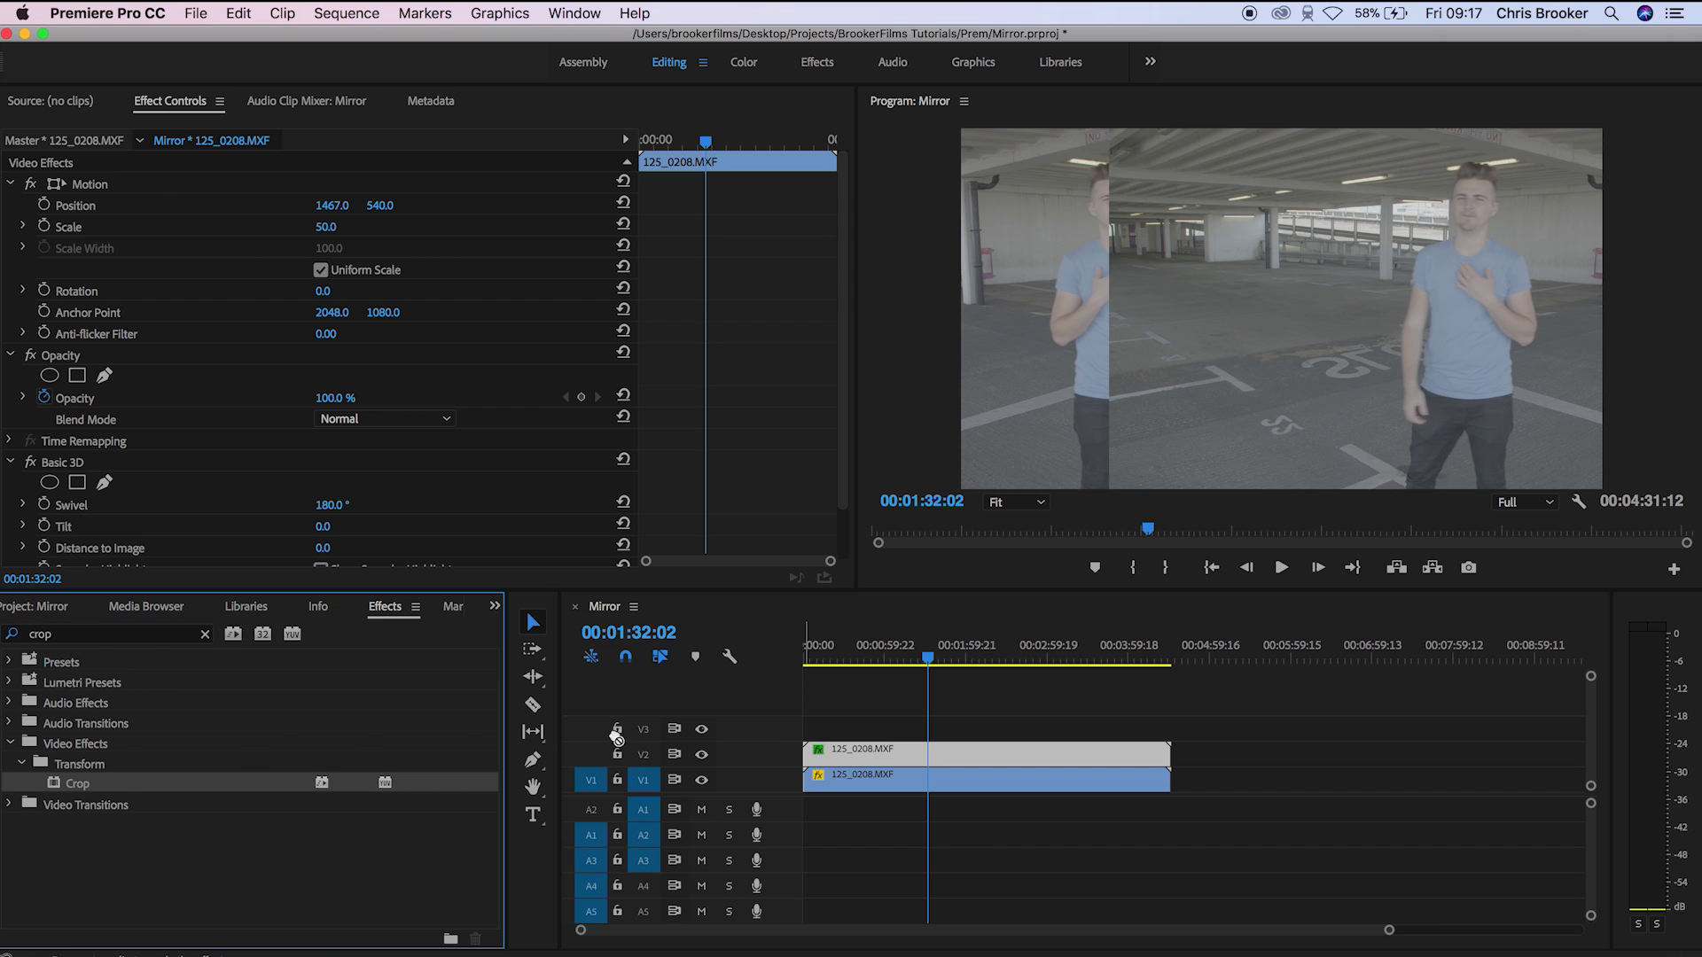
left_click_drag(616, 736, 831, 753)
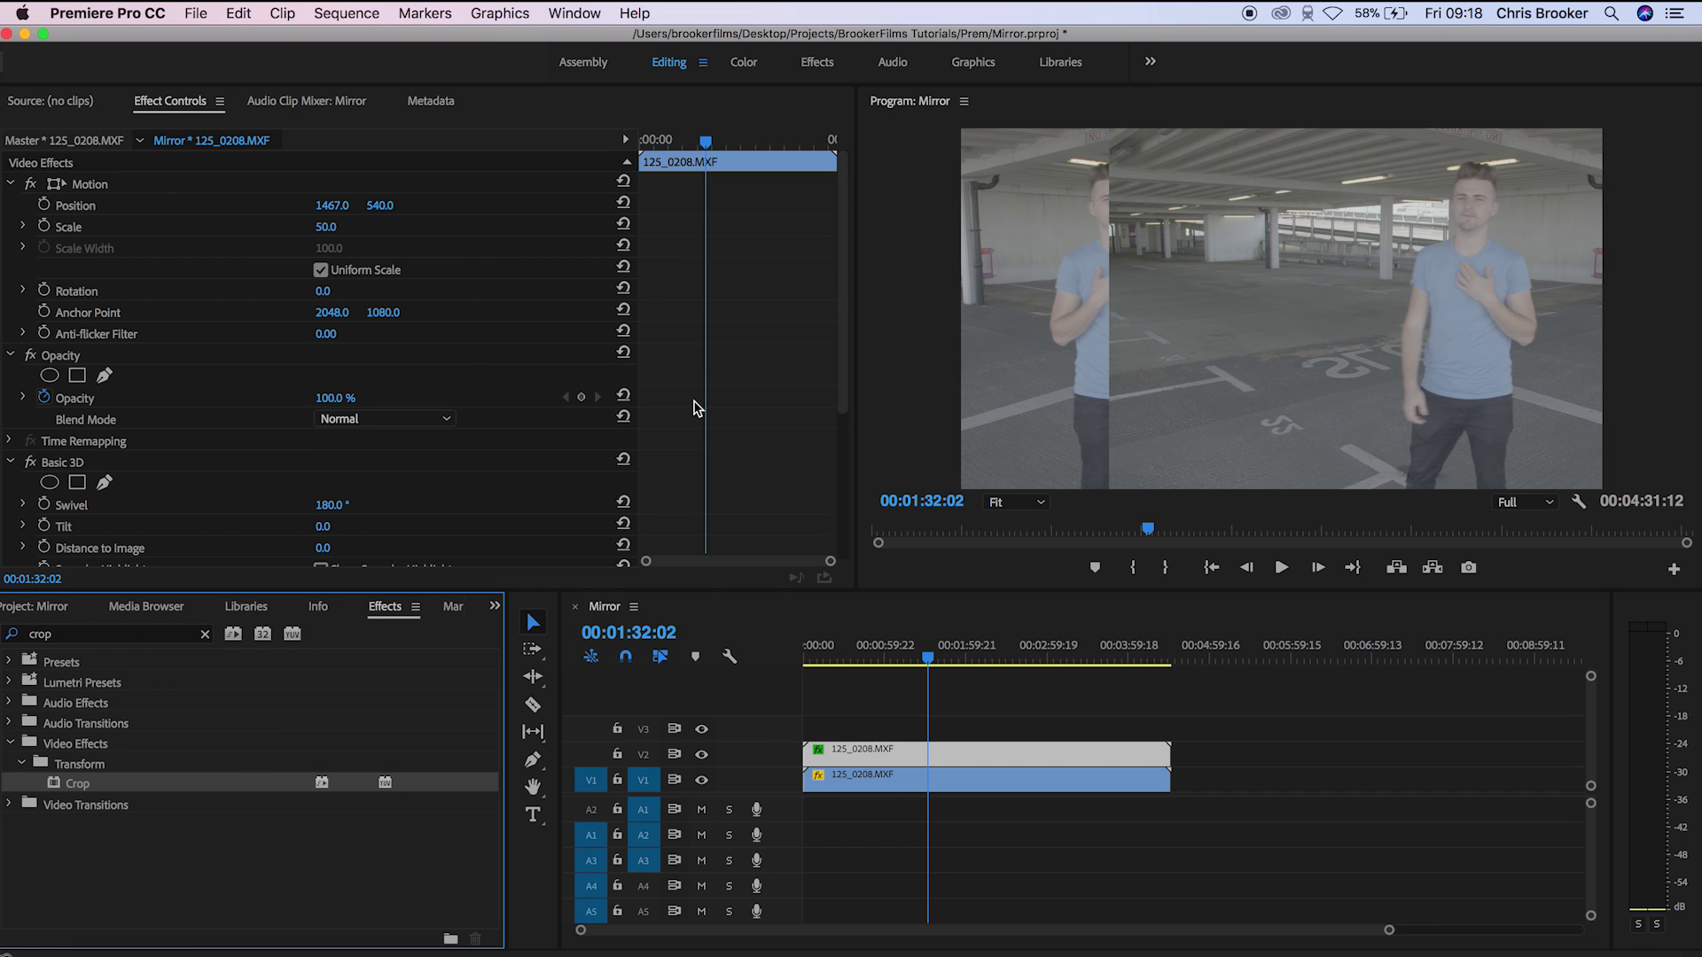
scroll(698, 408, "down", 5)
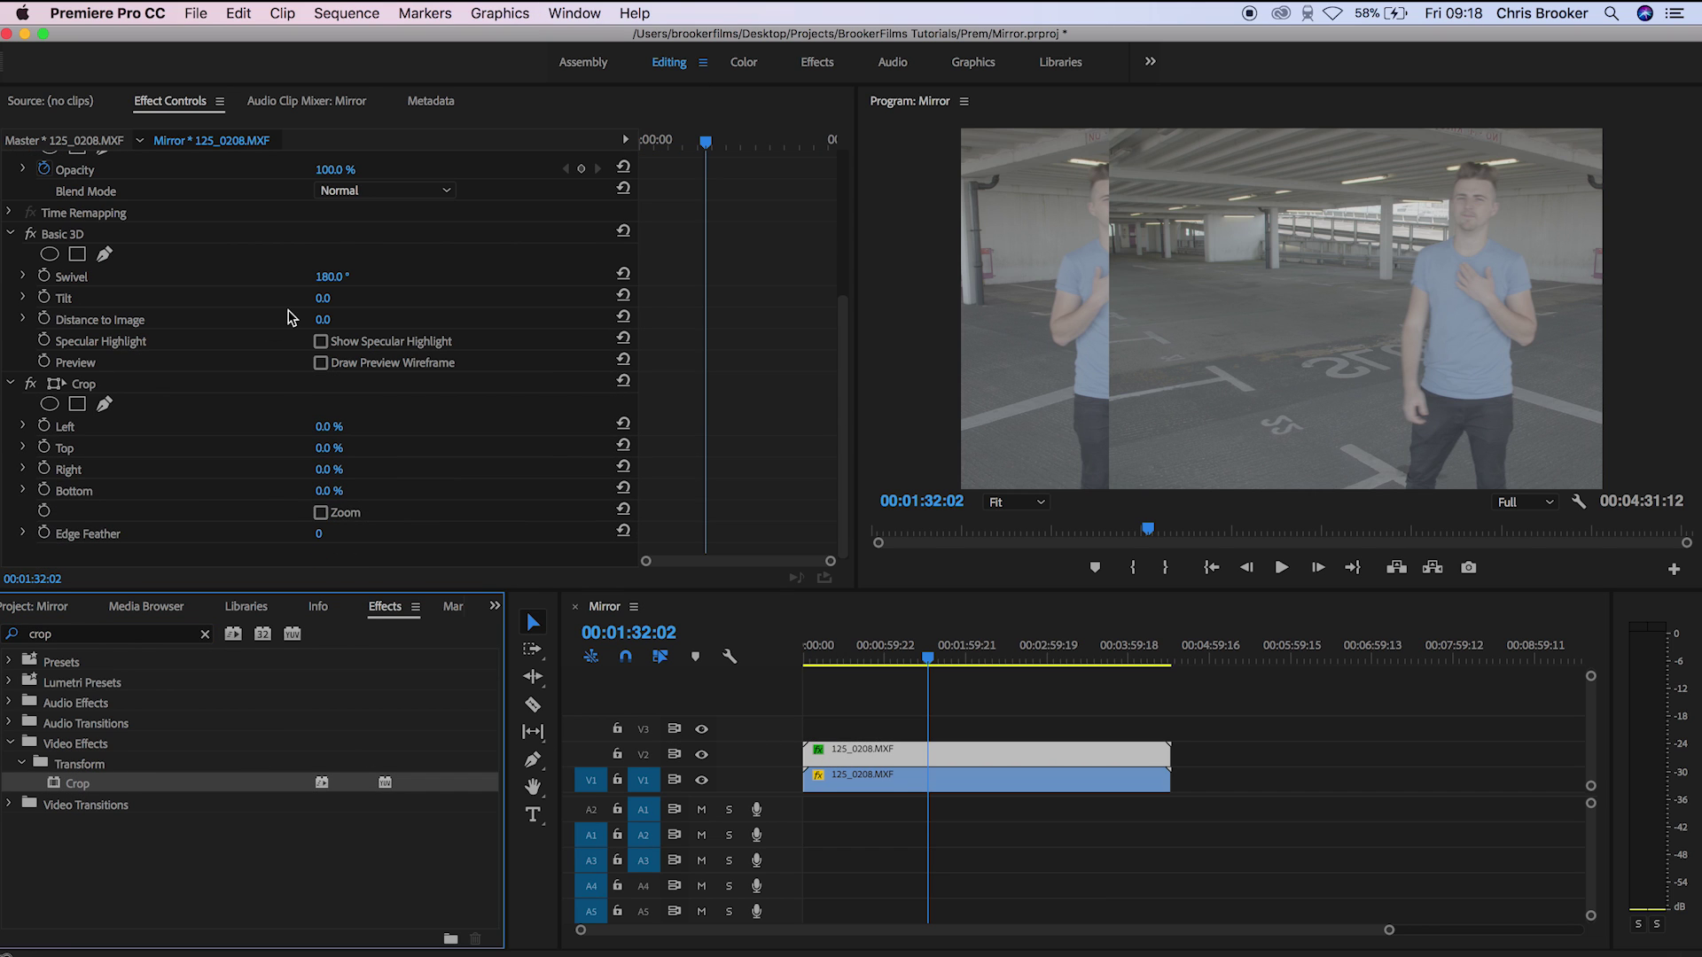
left_click_drag(329, 426, 324, 426)
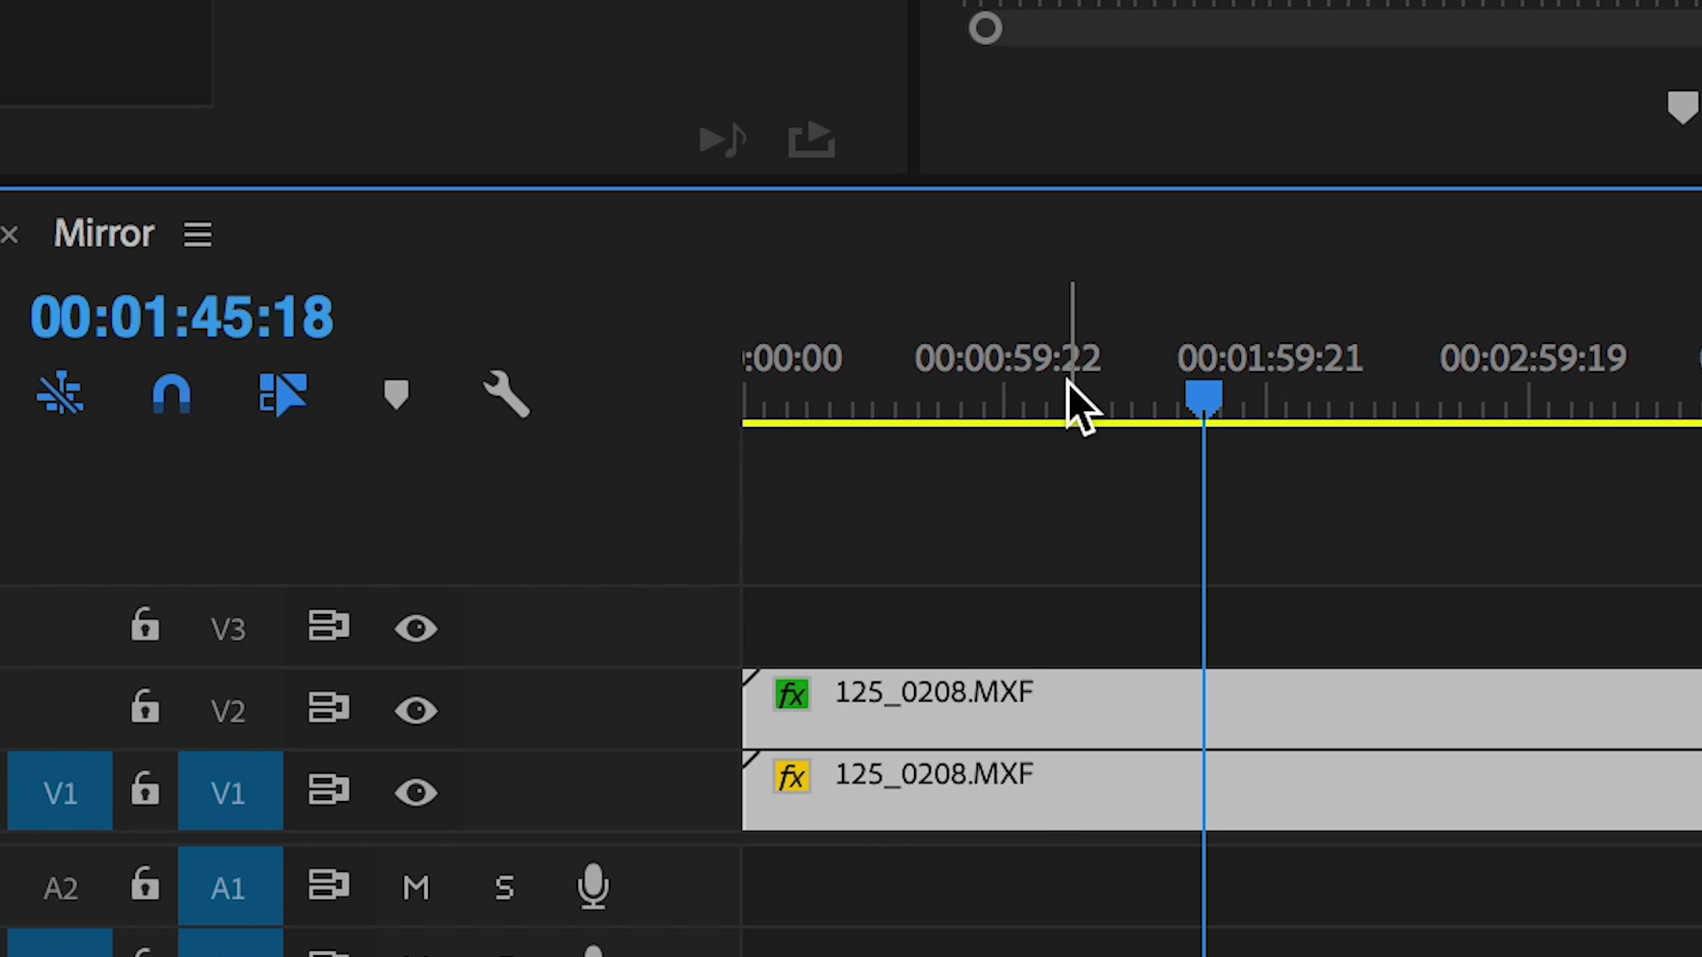
Step: Paste copies of both clips onto V3 and V4 at the sequence start with V1 and V2 locked, and move the playhead to 00:01:46:01
left_click_drag(1071, 390, 188, 534)
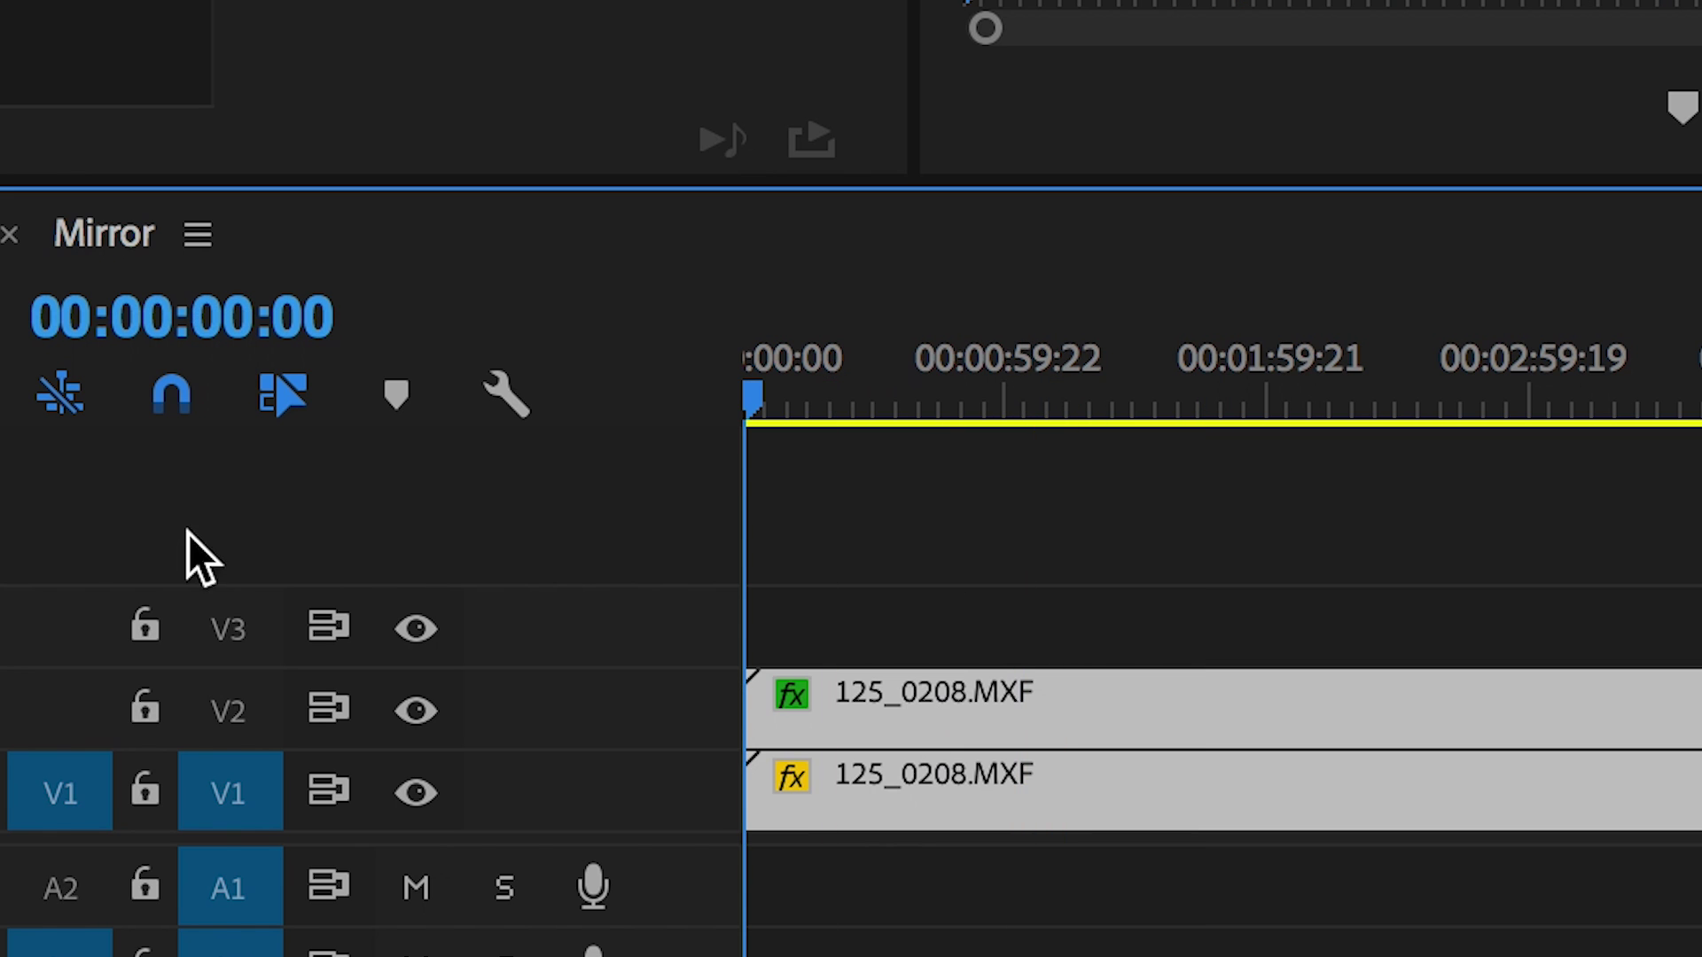
left_click(151, 714)
left_click(141, 811)
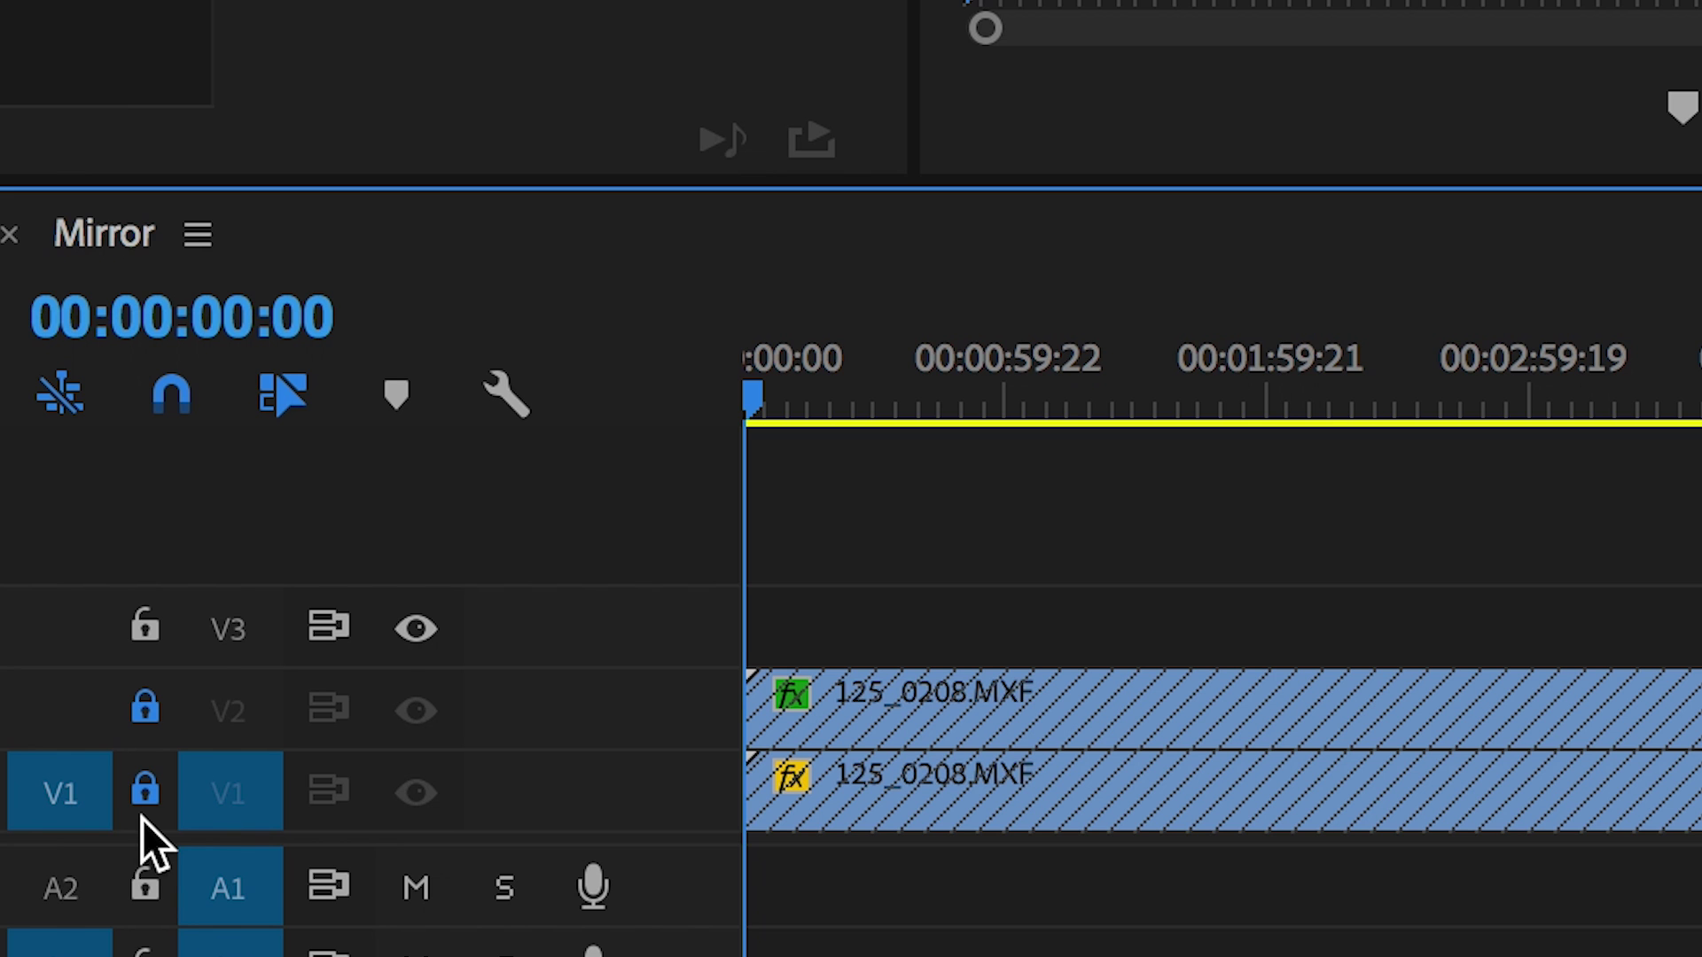
key("ctrl+v")
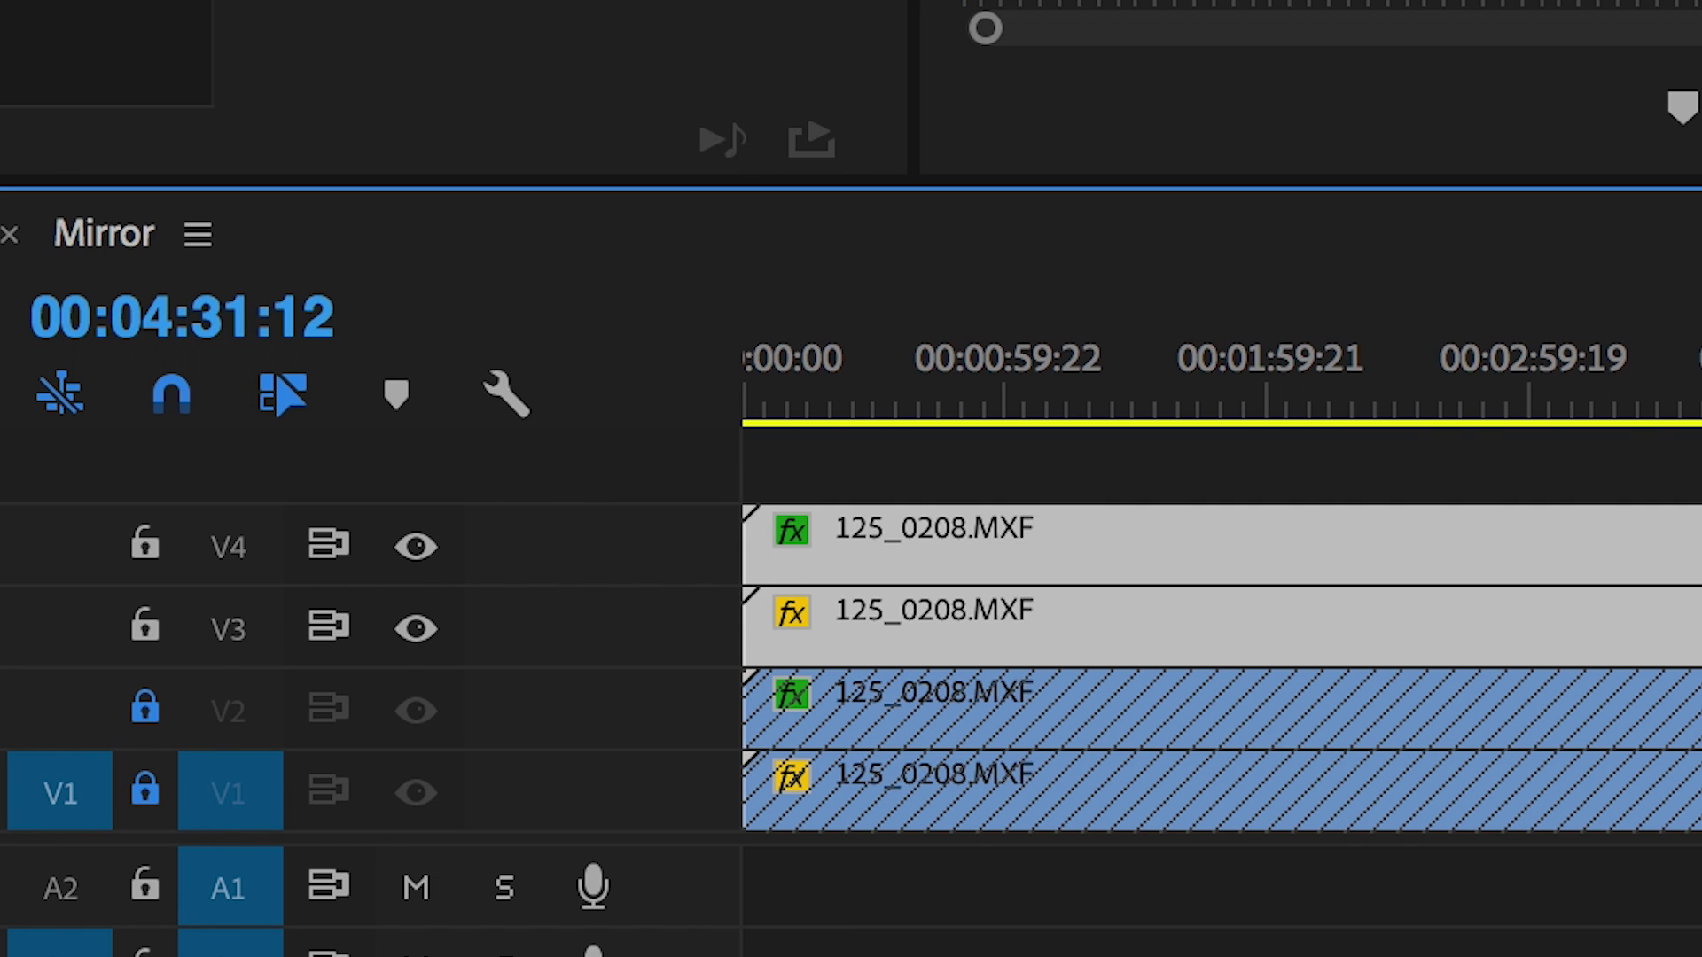
left_click_drag(1551, 405, 1214, 417)
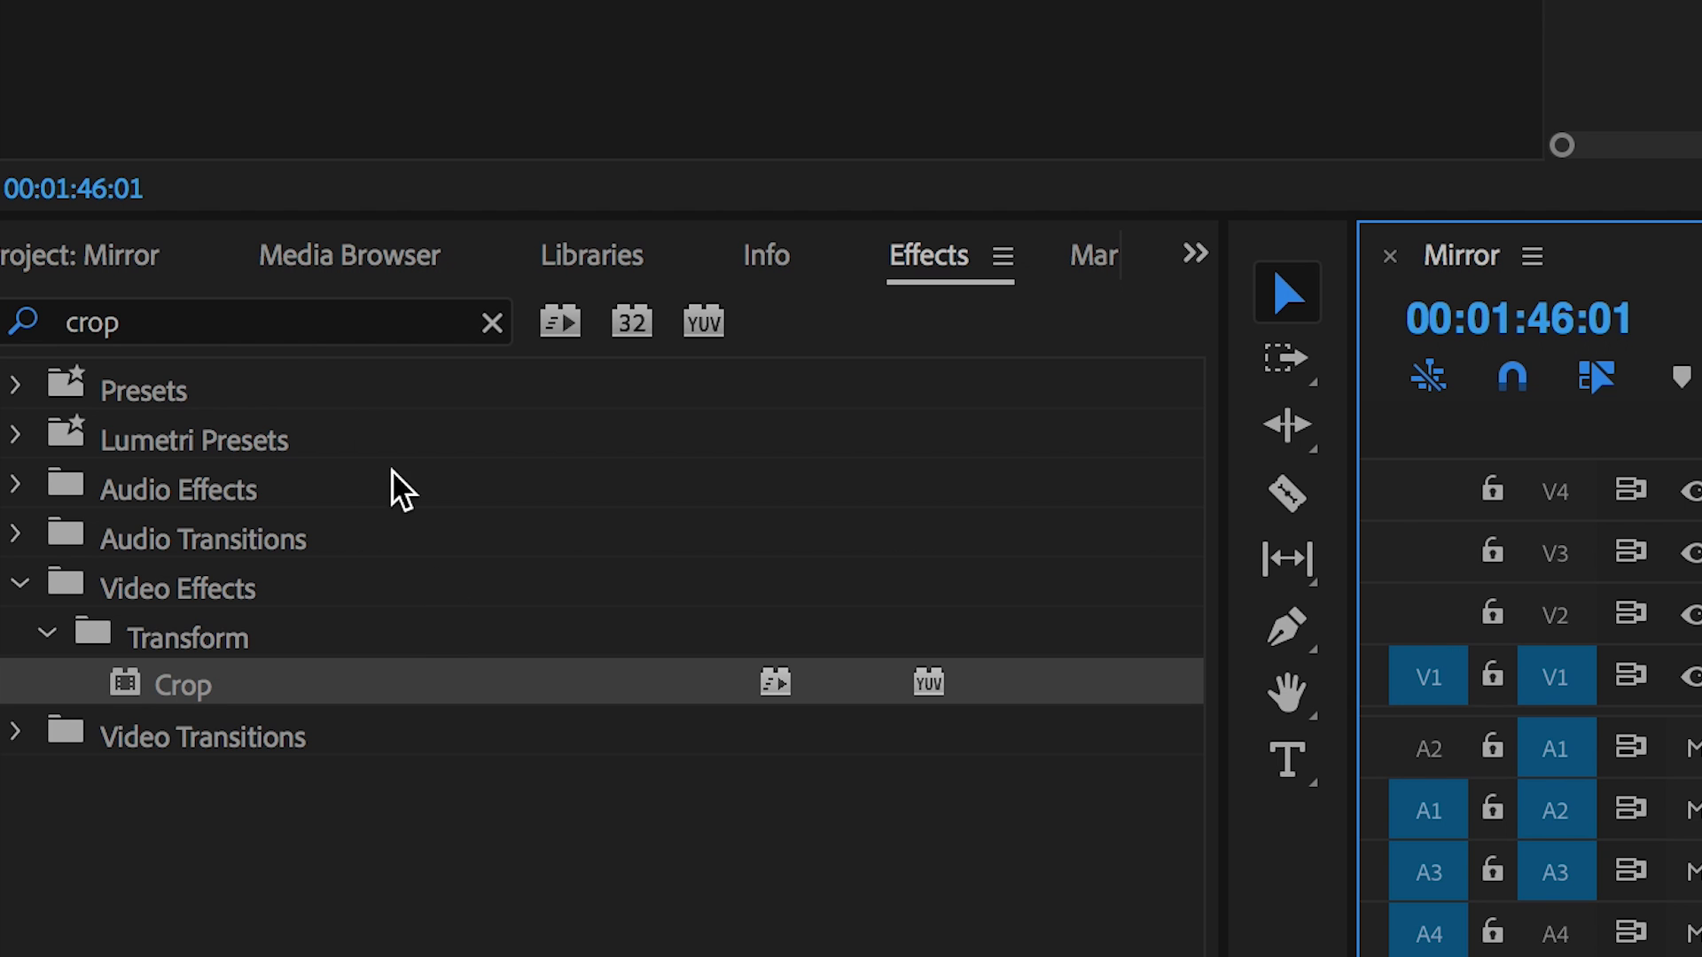
Step: Find the Basic 3D effect by searching for "basi" and apply it to the clip on V3
left_click(277, 331)
double_click(274, 321)
type("ba")
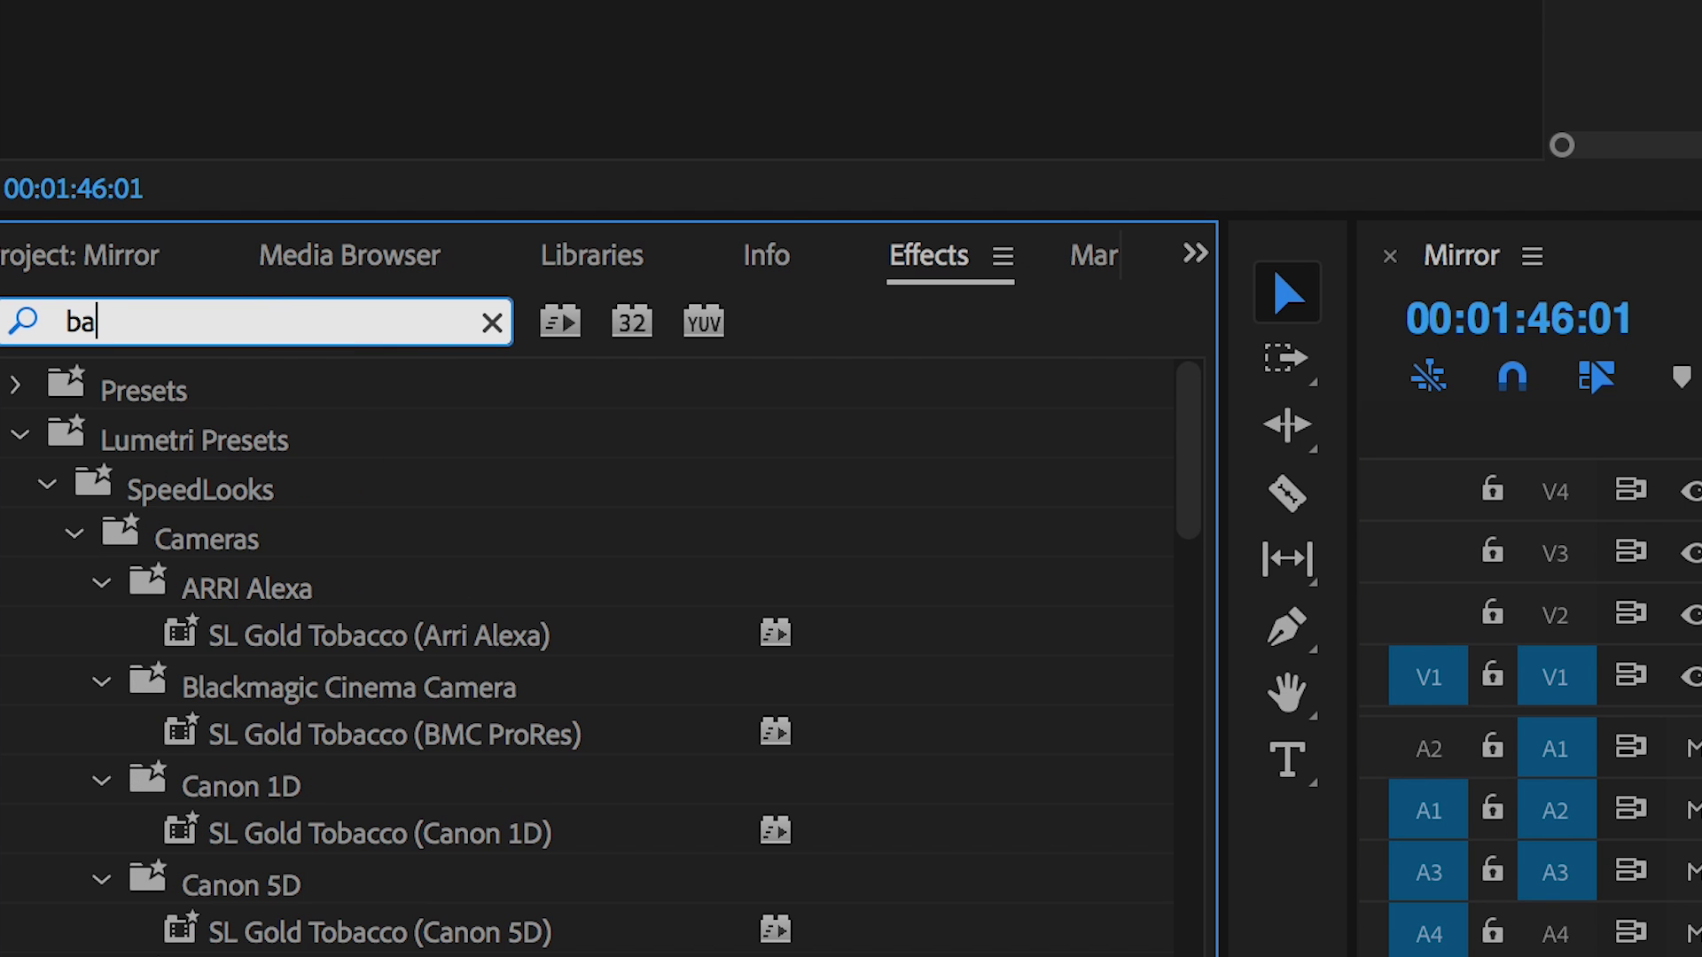
type("si")
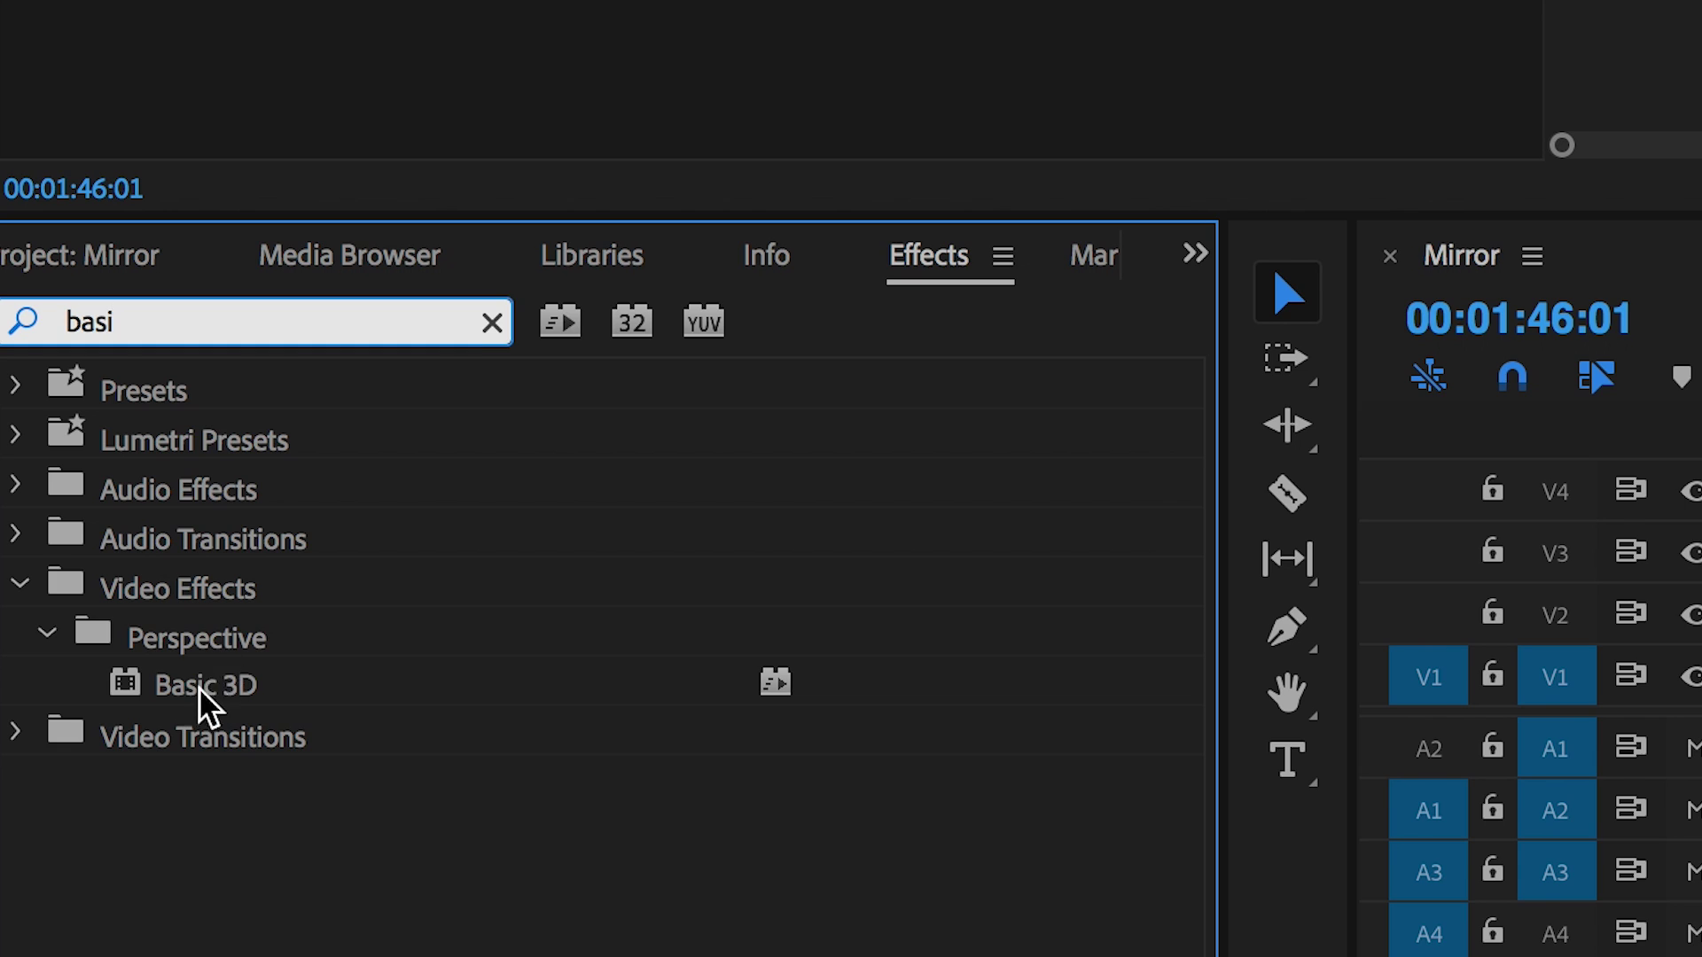
left_click(199, 686)
left_click_drag(1693, 490, 1684, 538)
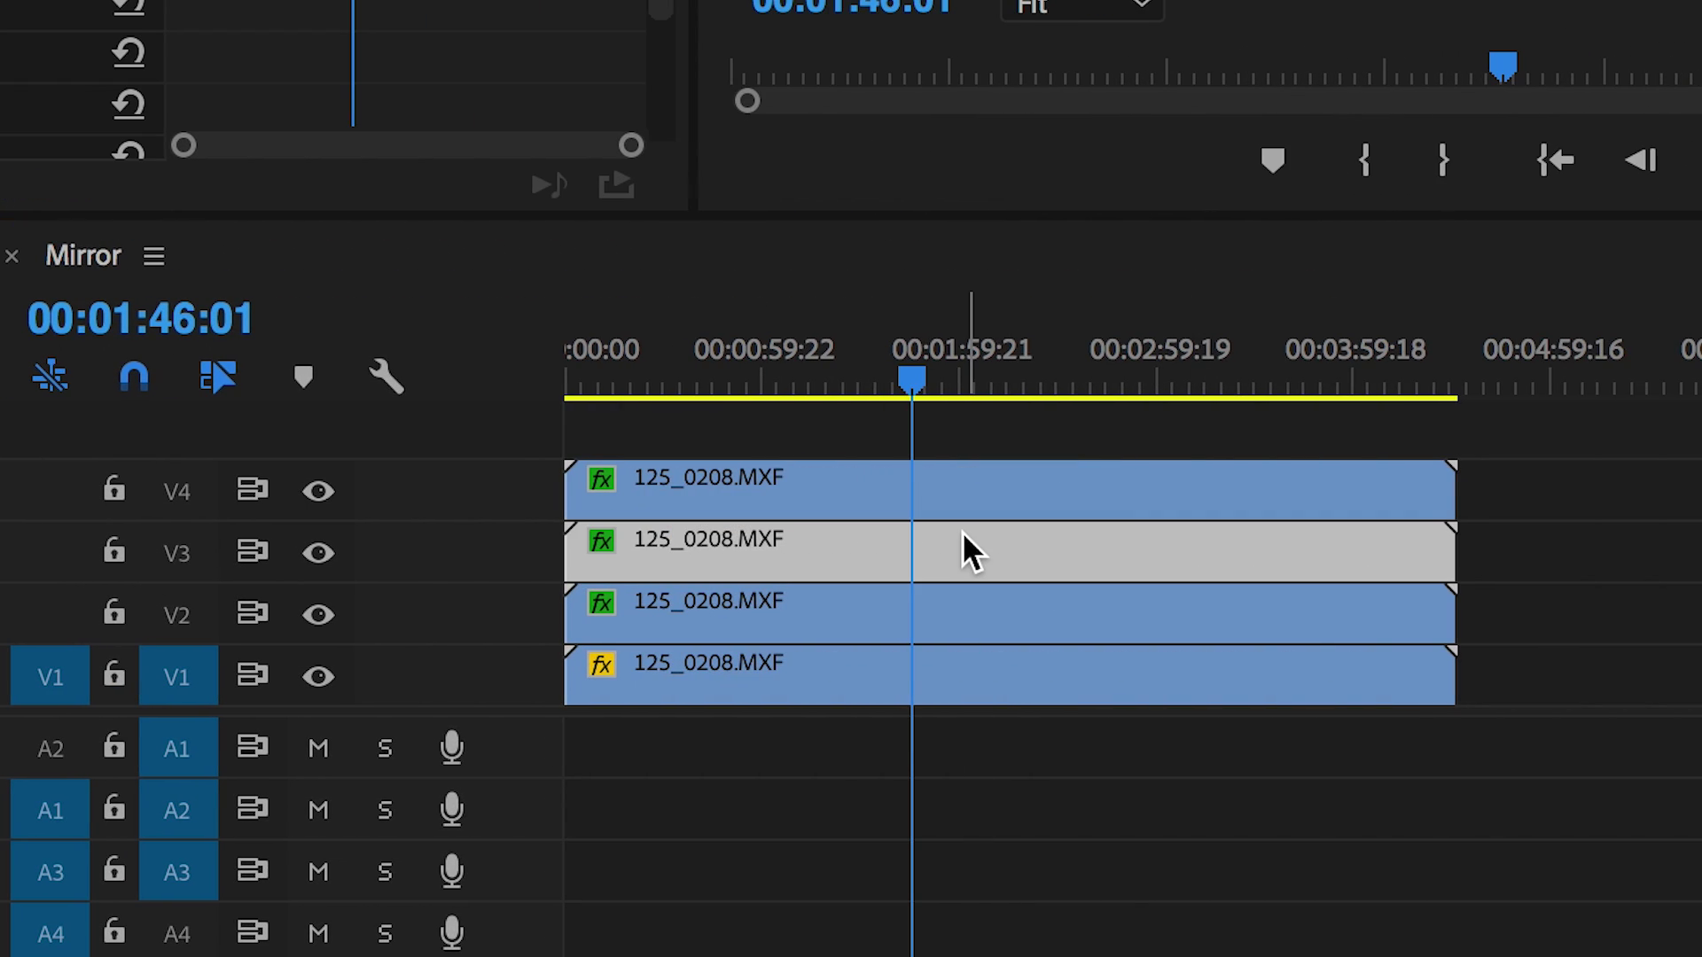
Step: Set the Basic 3D tilt of the V3 clip to 180°
left_click(798, 699)
type("180")
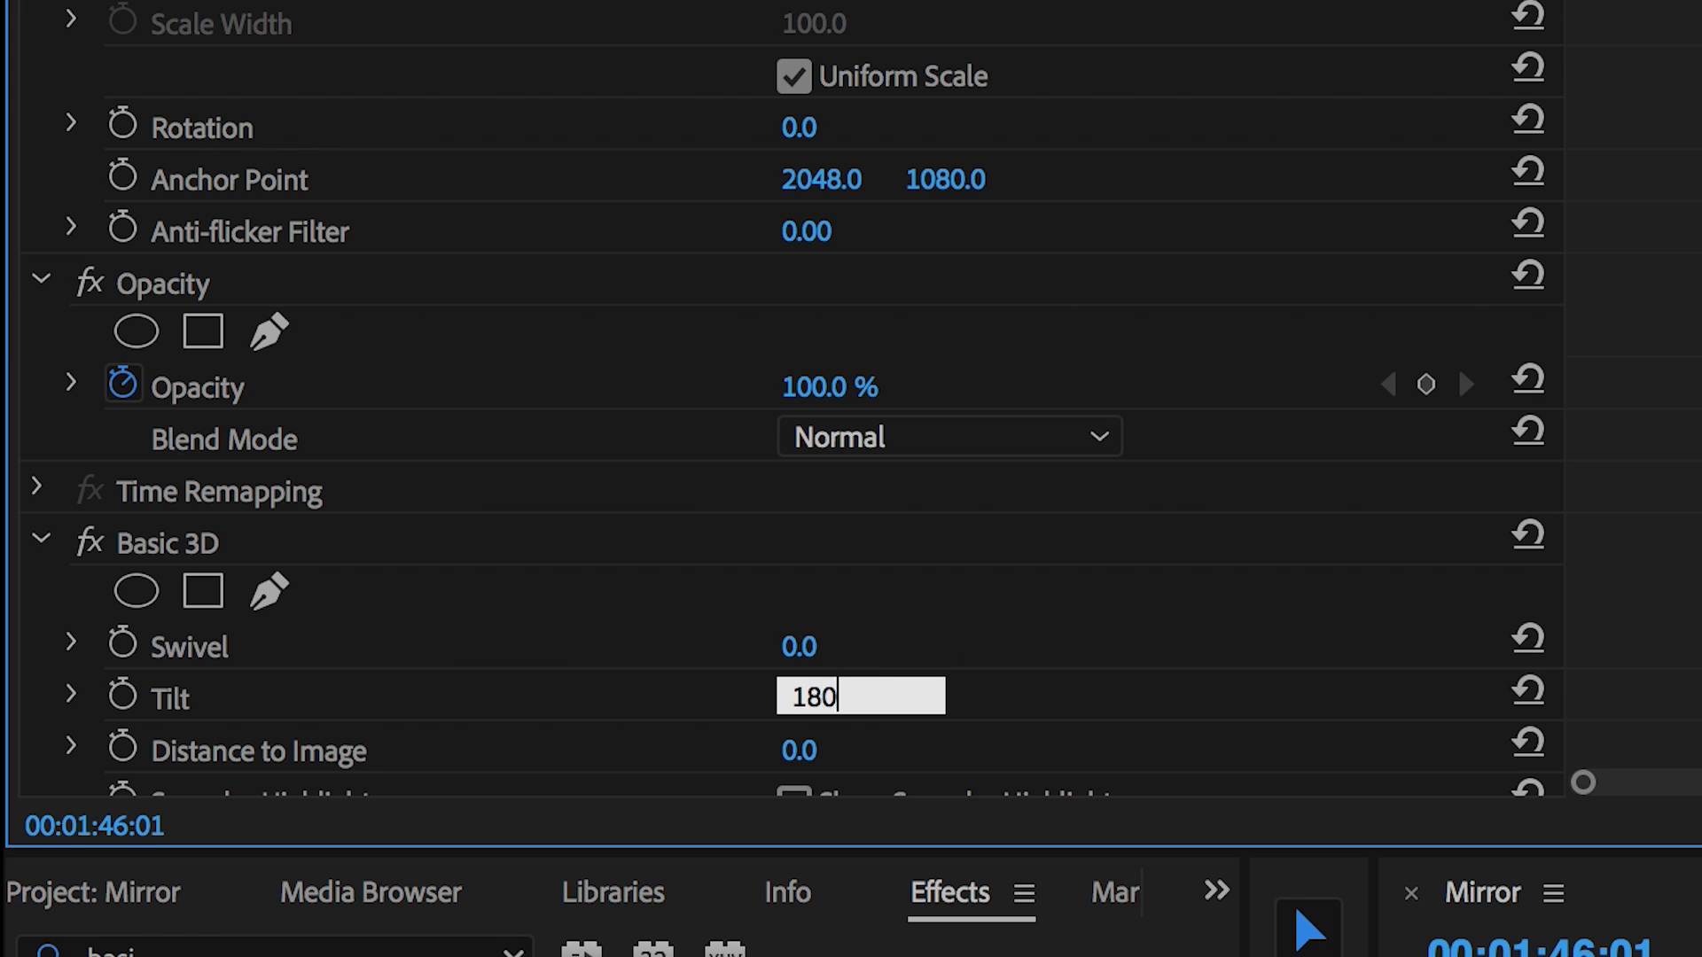
key("Return")
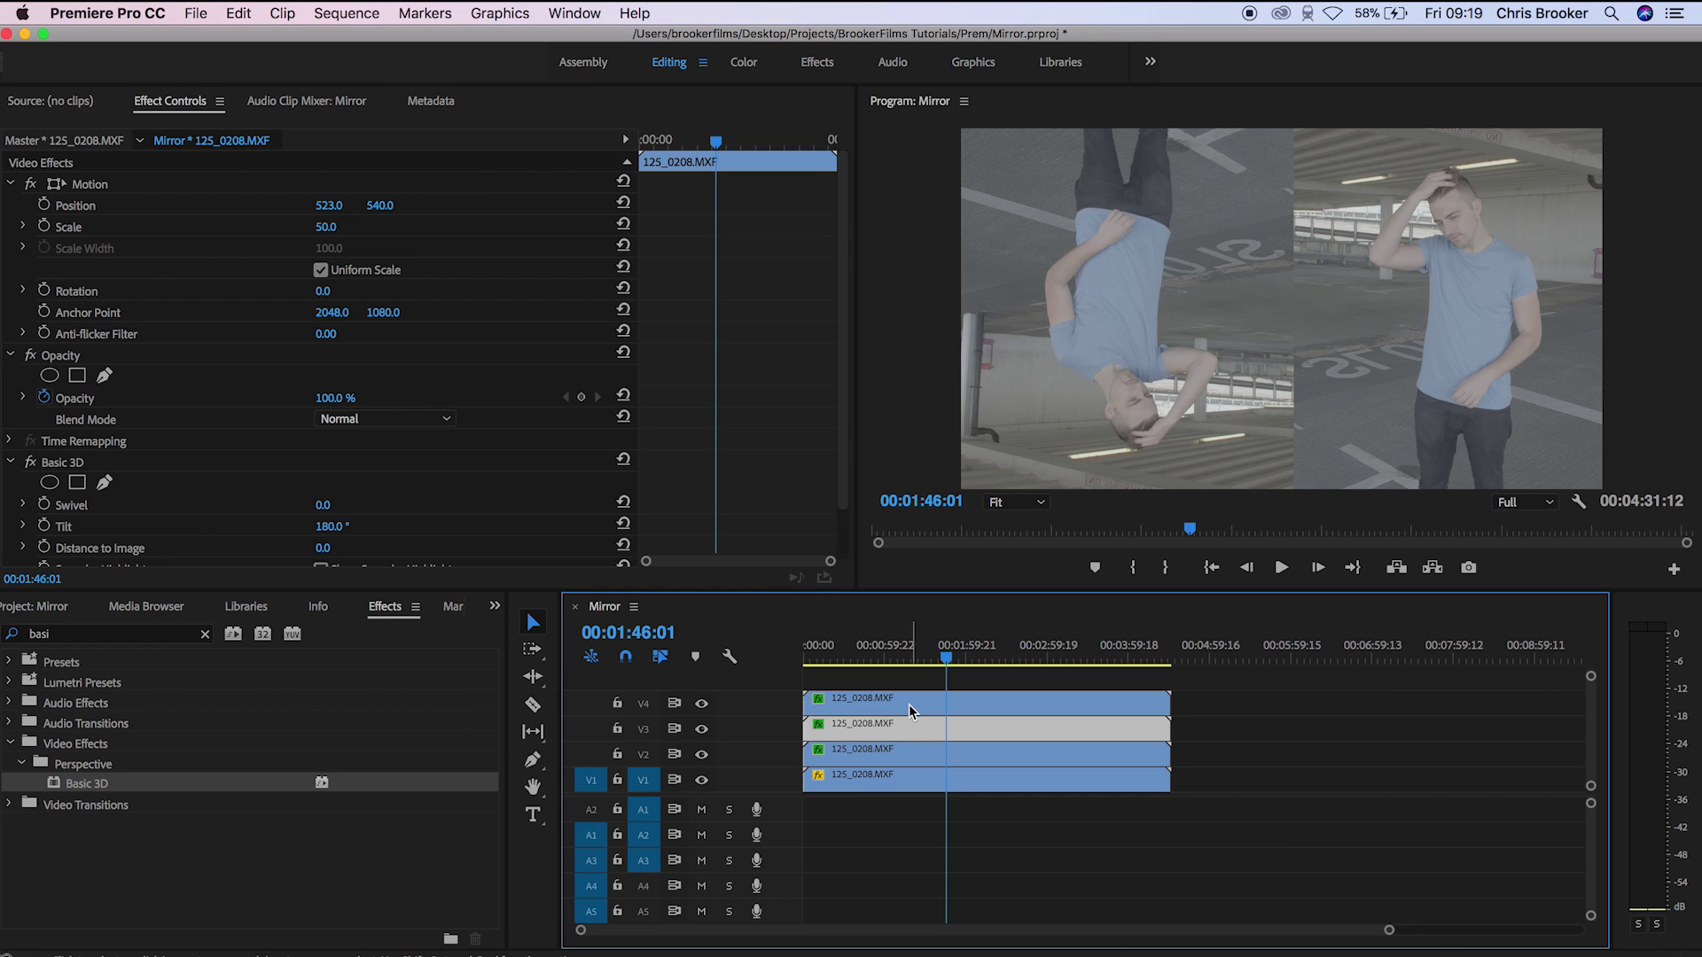
Step: Set the Basic 3D tilt of the V4 clip to 180° and its top crop to 50%
left_click(907, 702)
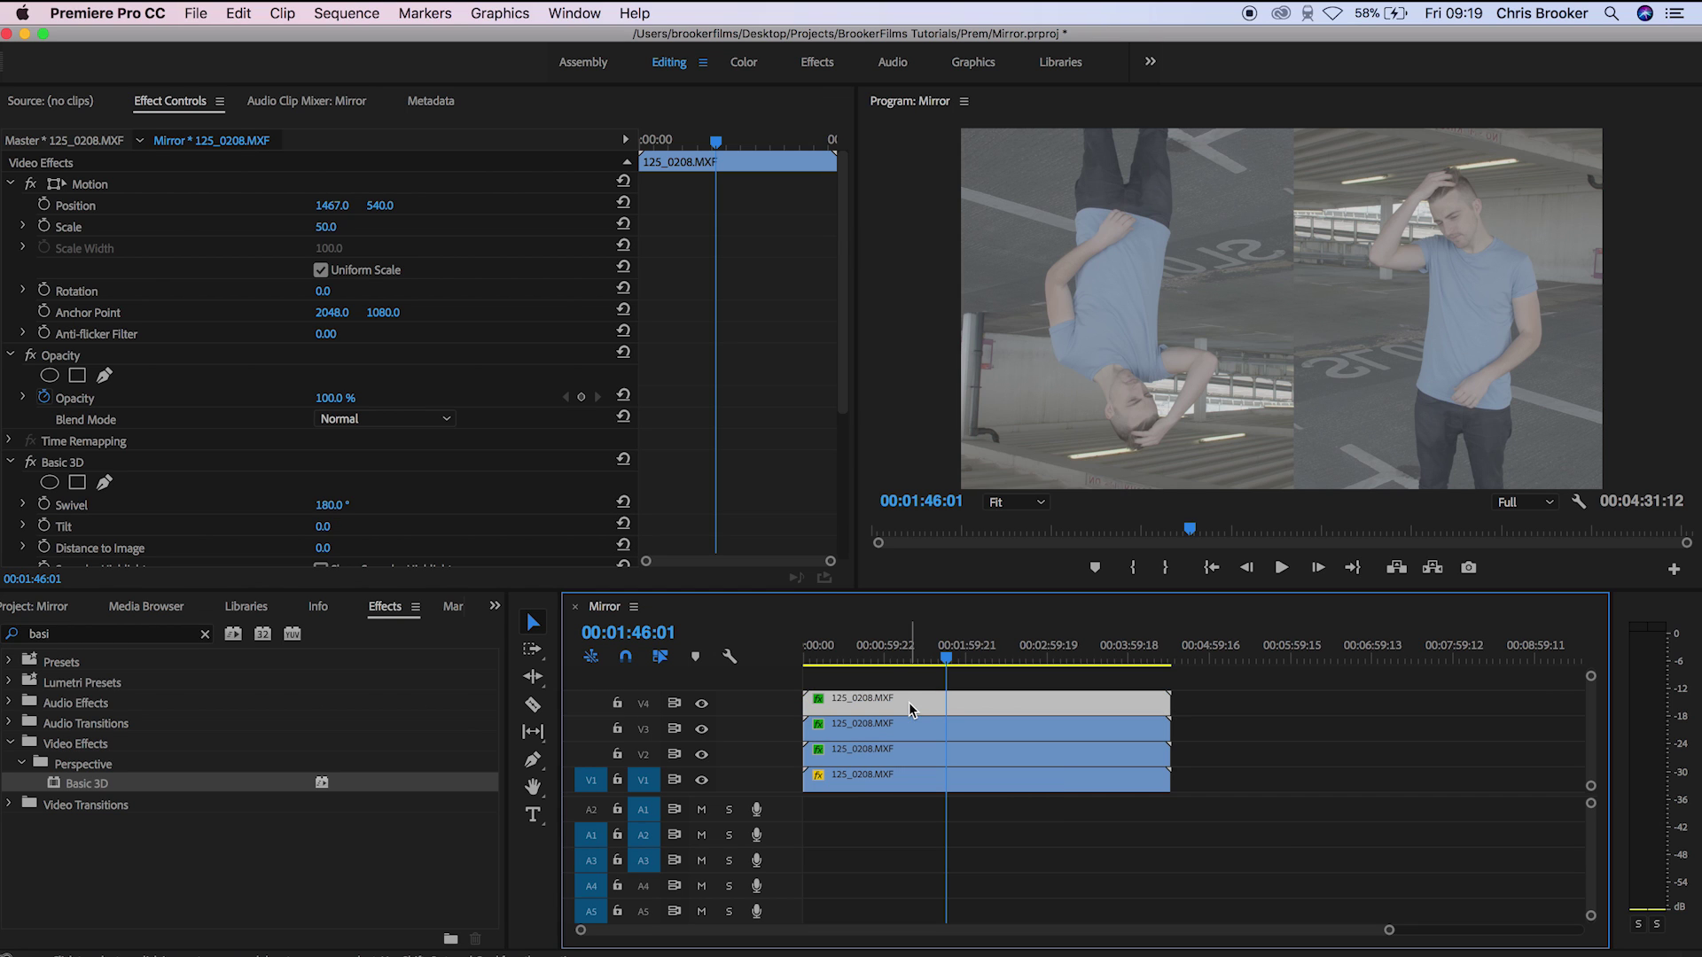
left_click(349, 525)
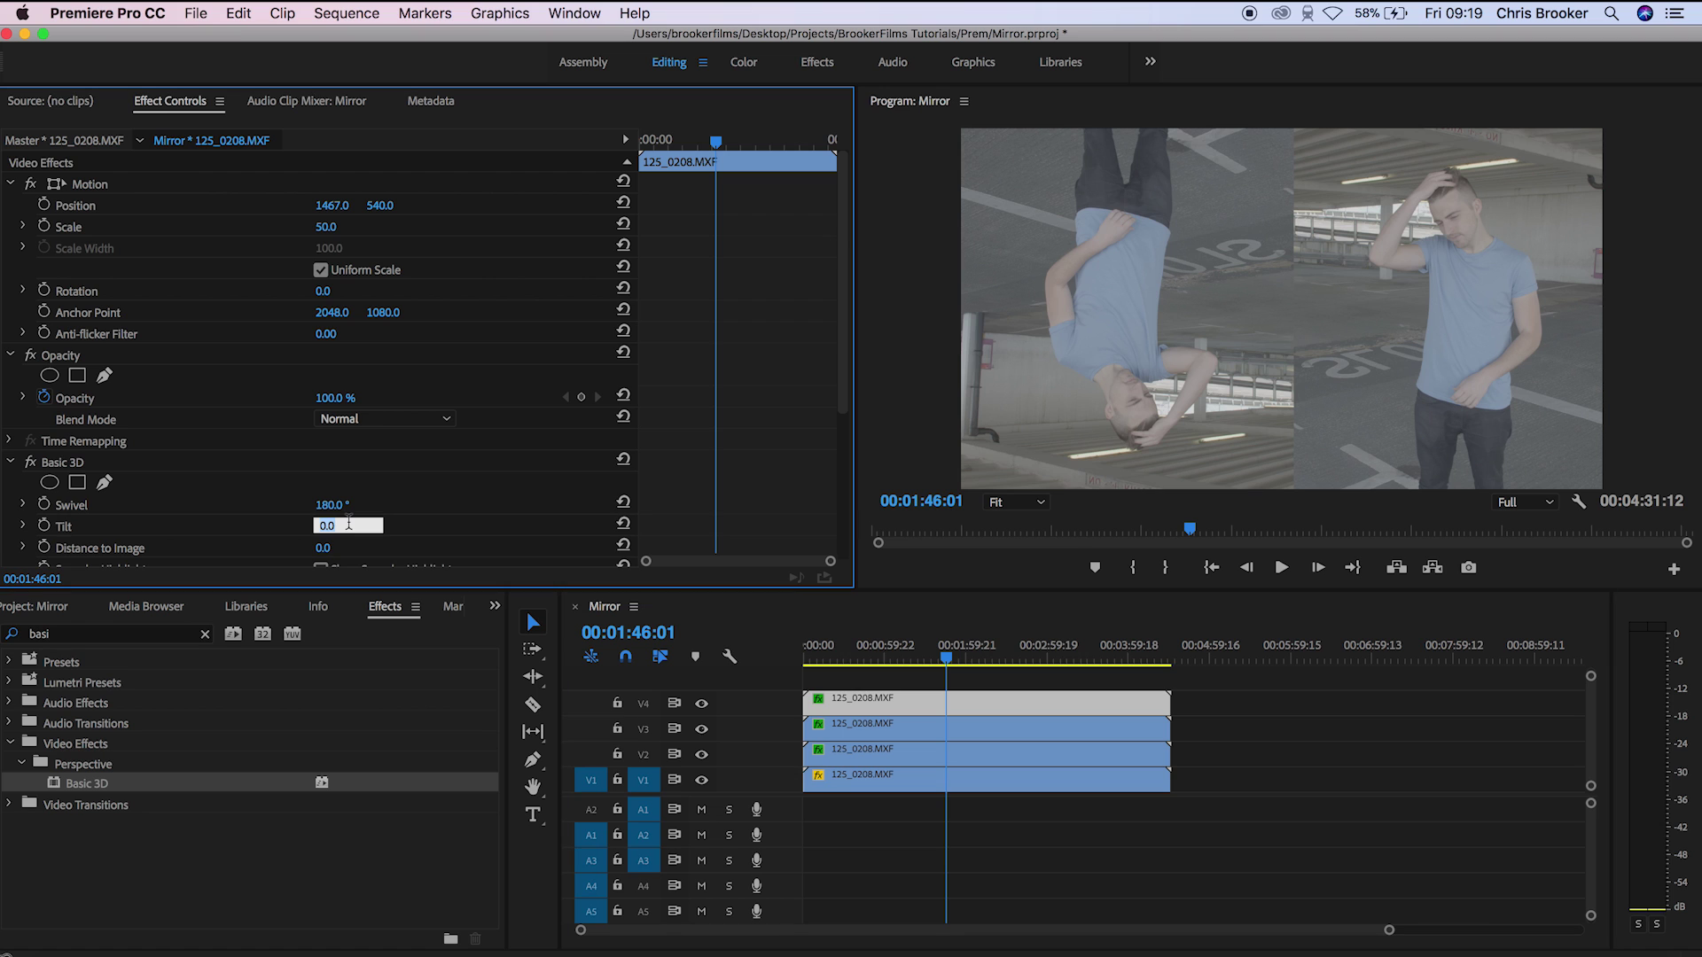
key("Return")
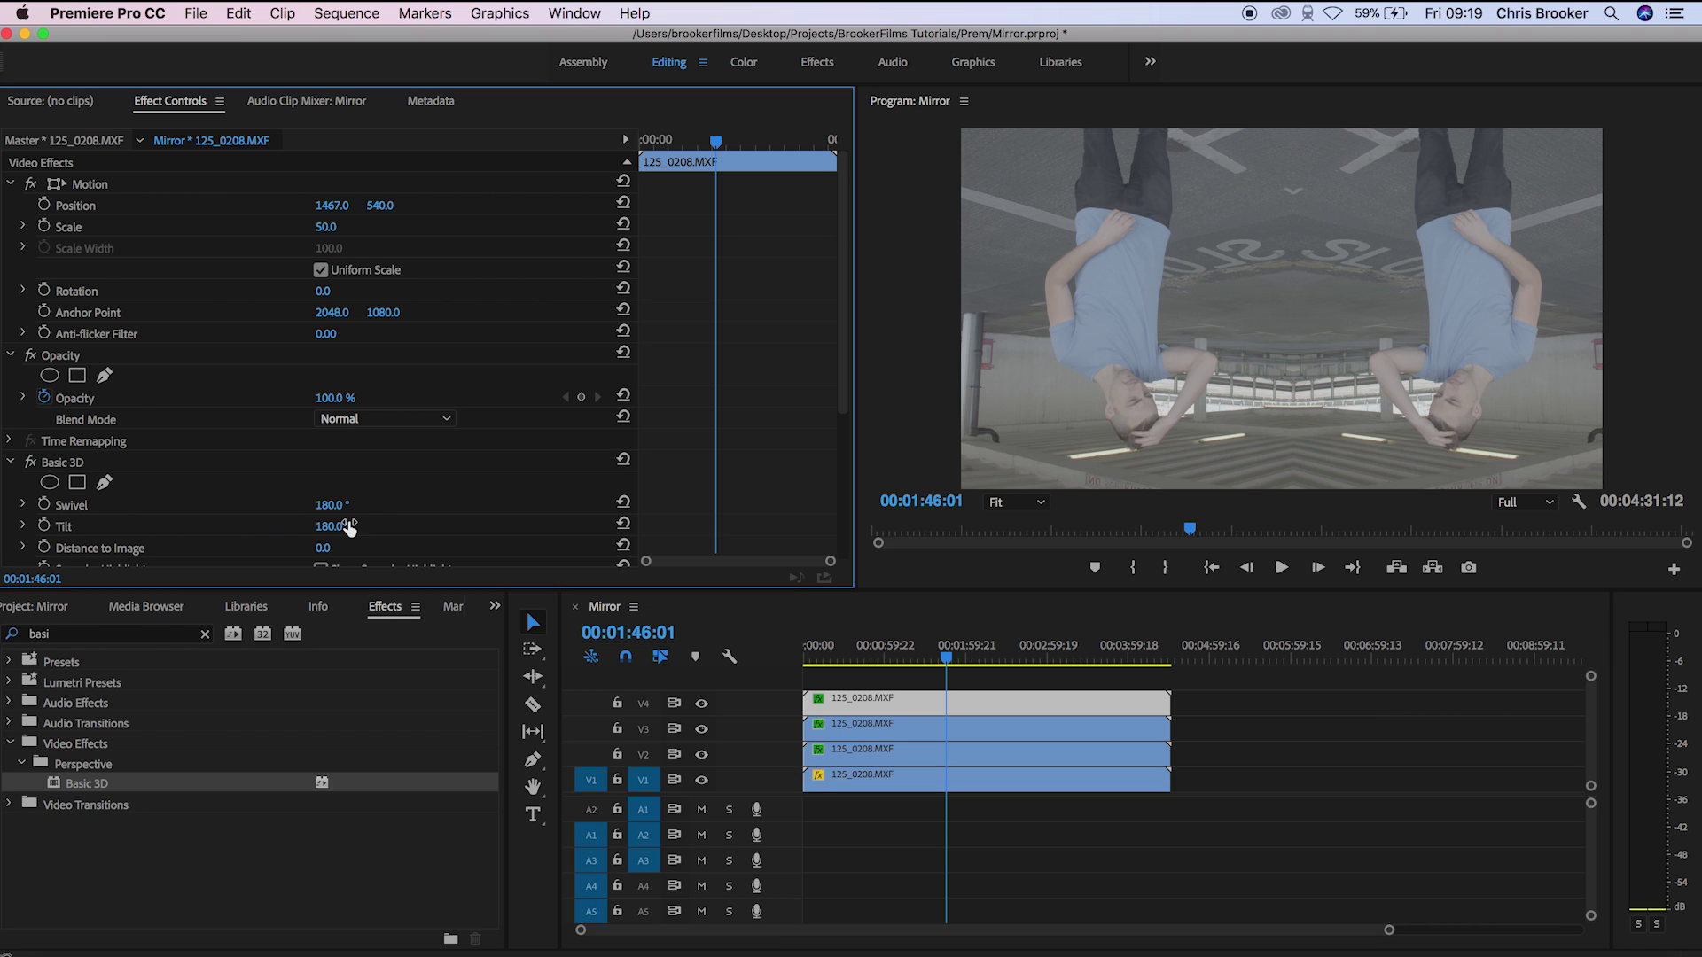
scroll(350, 528, "down", 5)
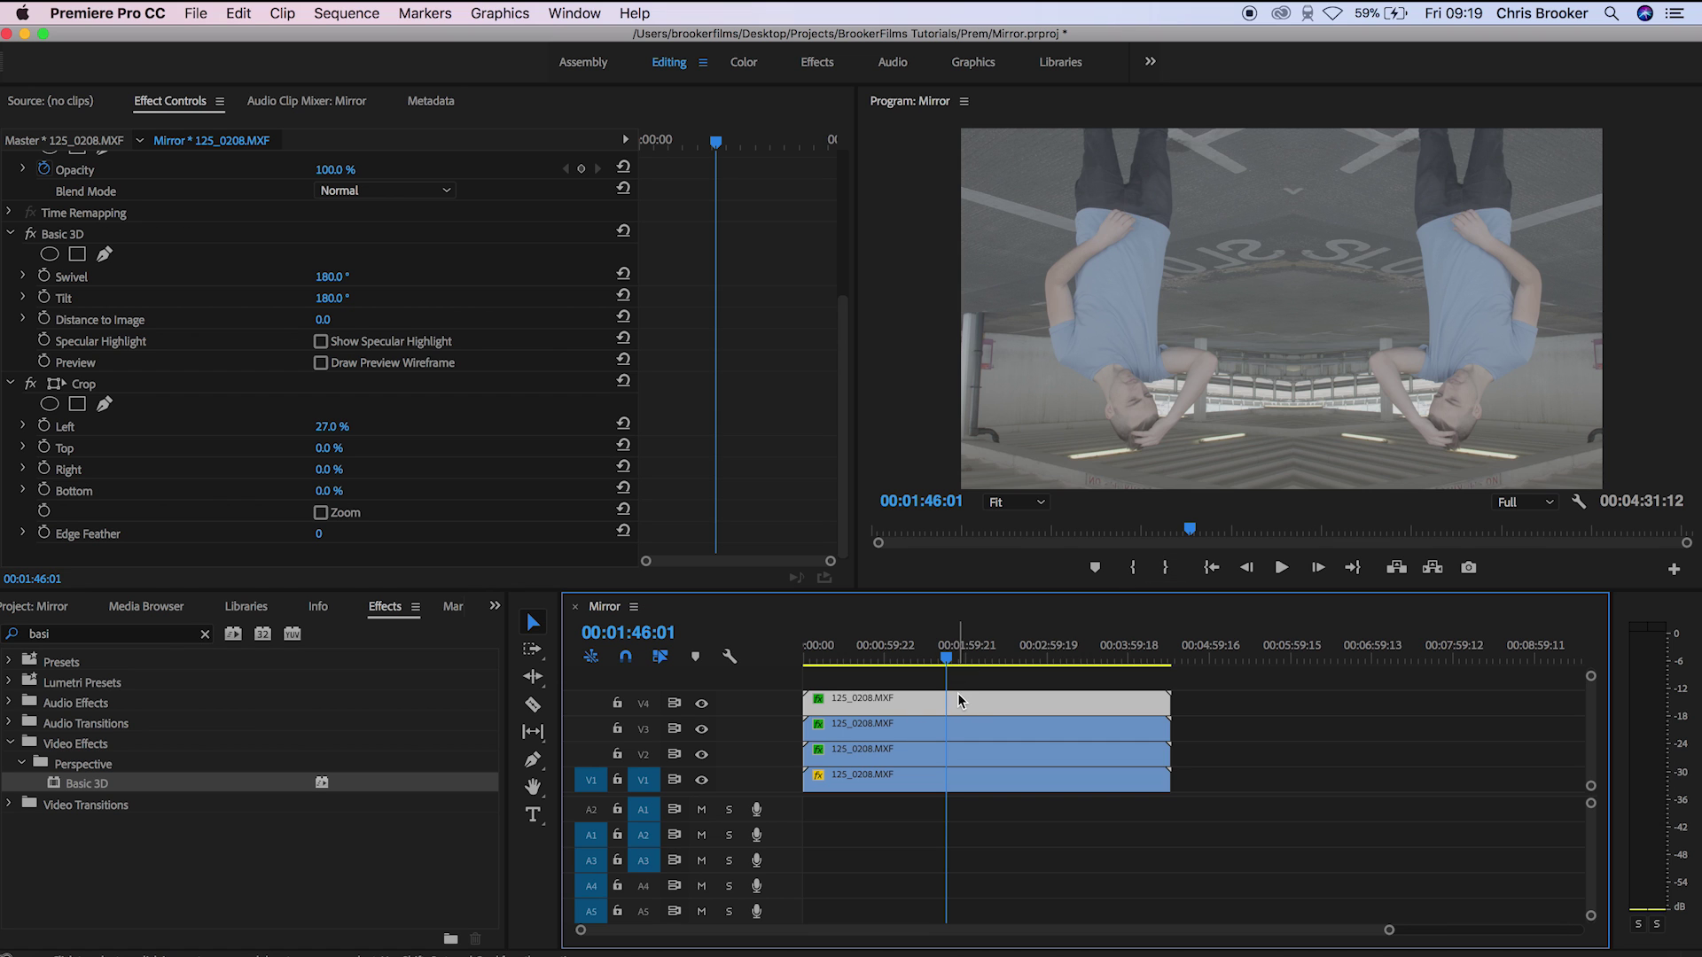
left_click_drag(329, 448, 417, 448)
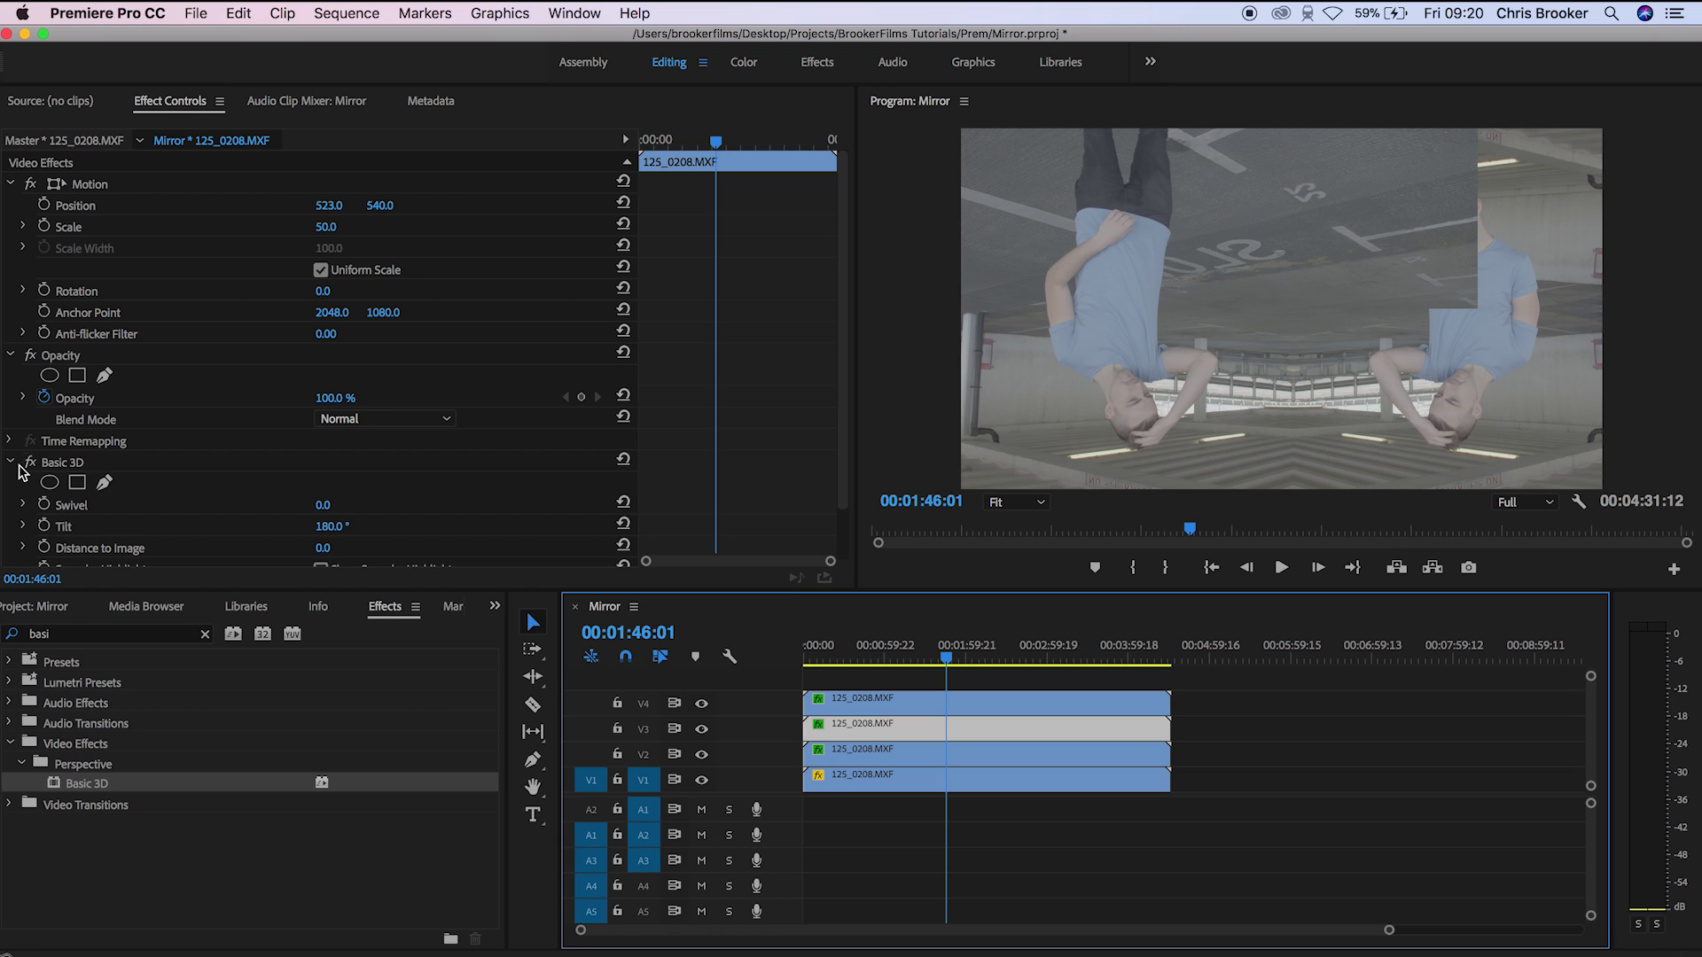
Step: Collapse the V3 clip's Basic 3D settings, search the effects for "crop" and apply Crop to that clip
left_click(11, 462)
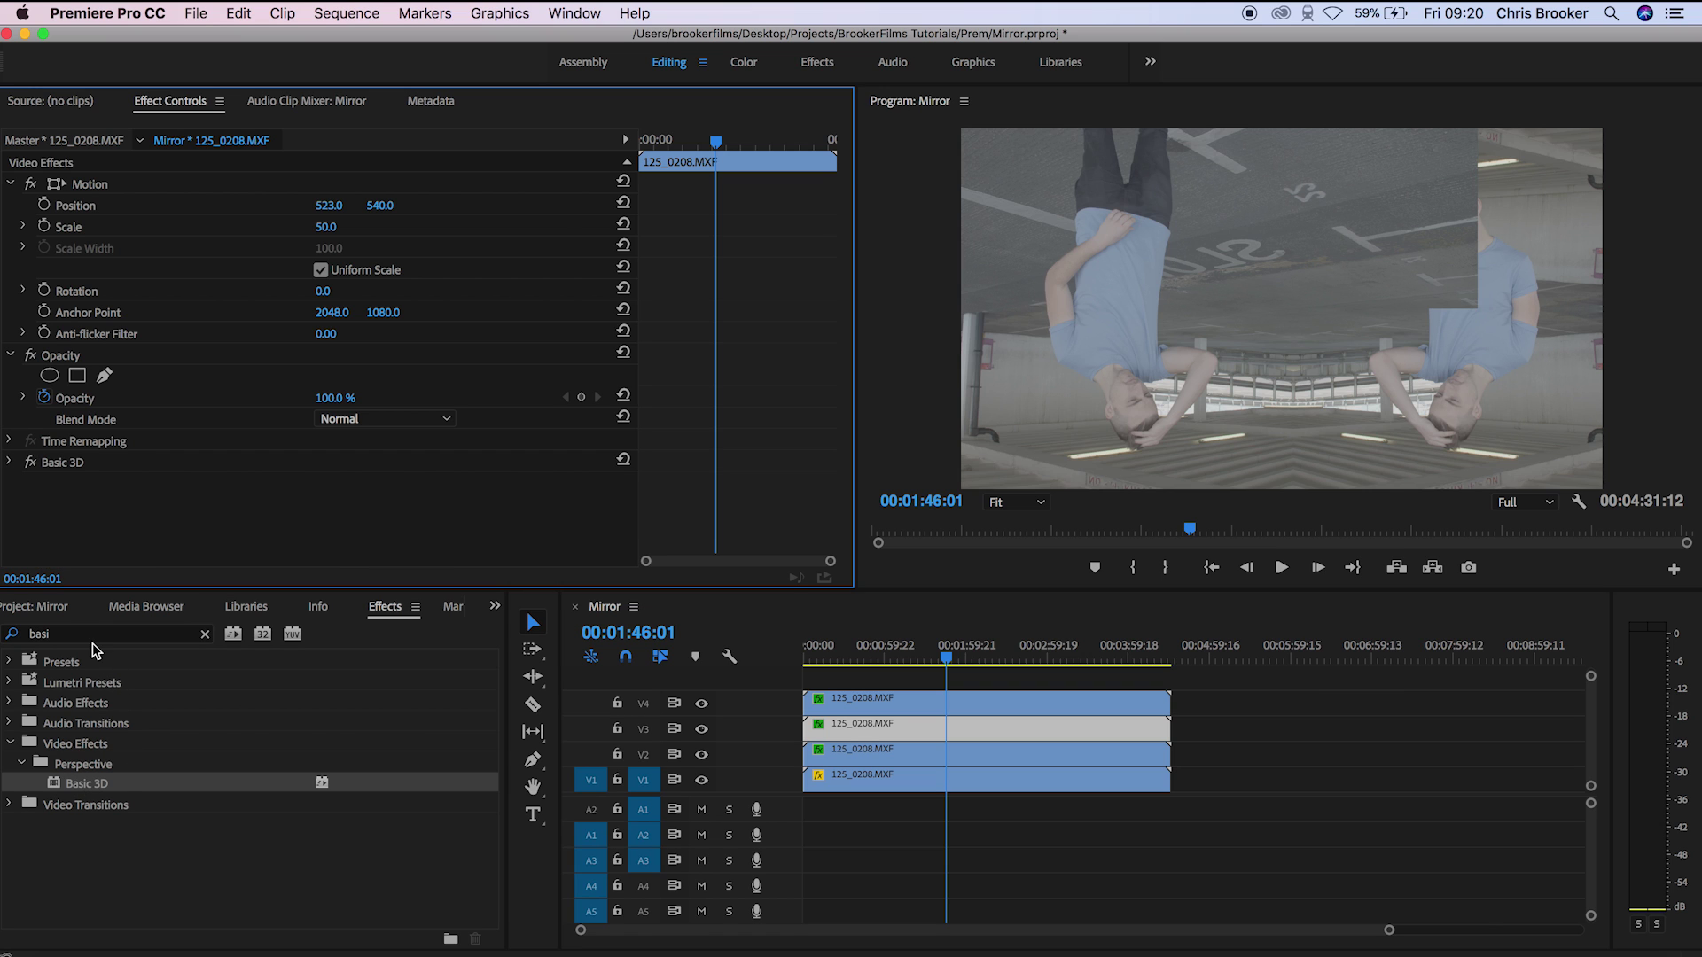
double_click(92, 636)
type("crop")
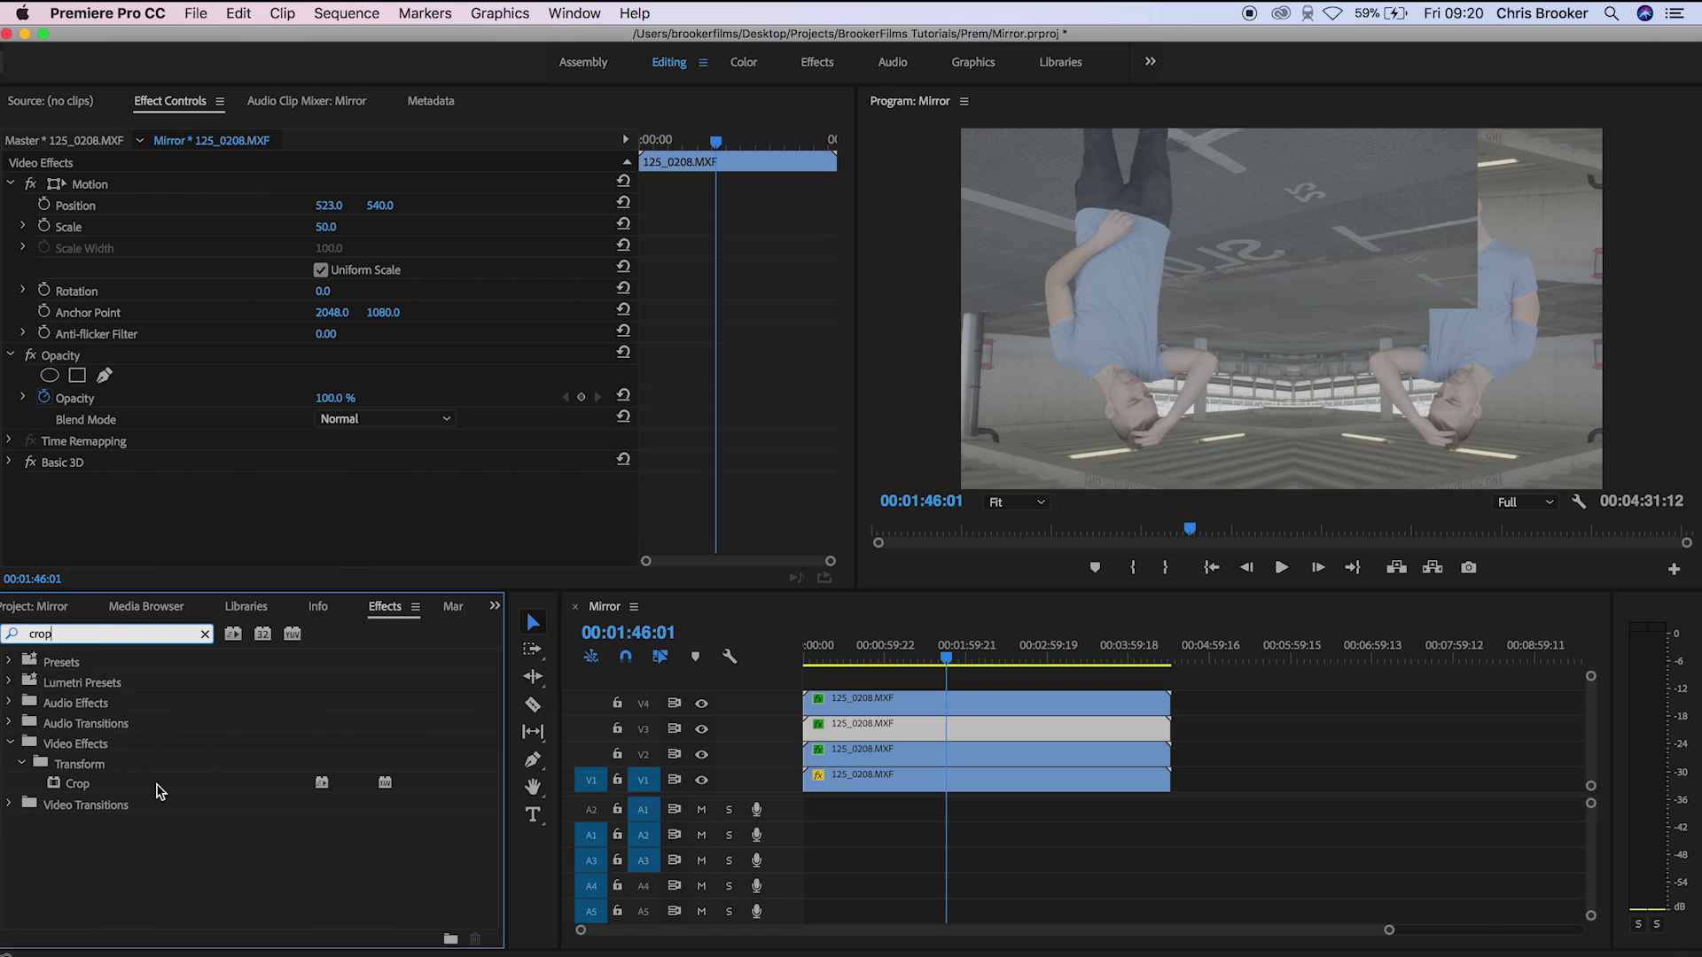
left_click_drag(84, 784, 946, 732)
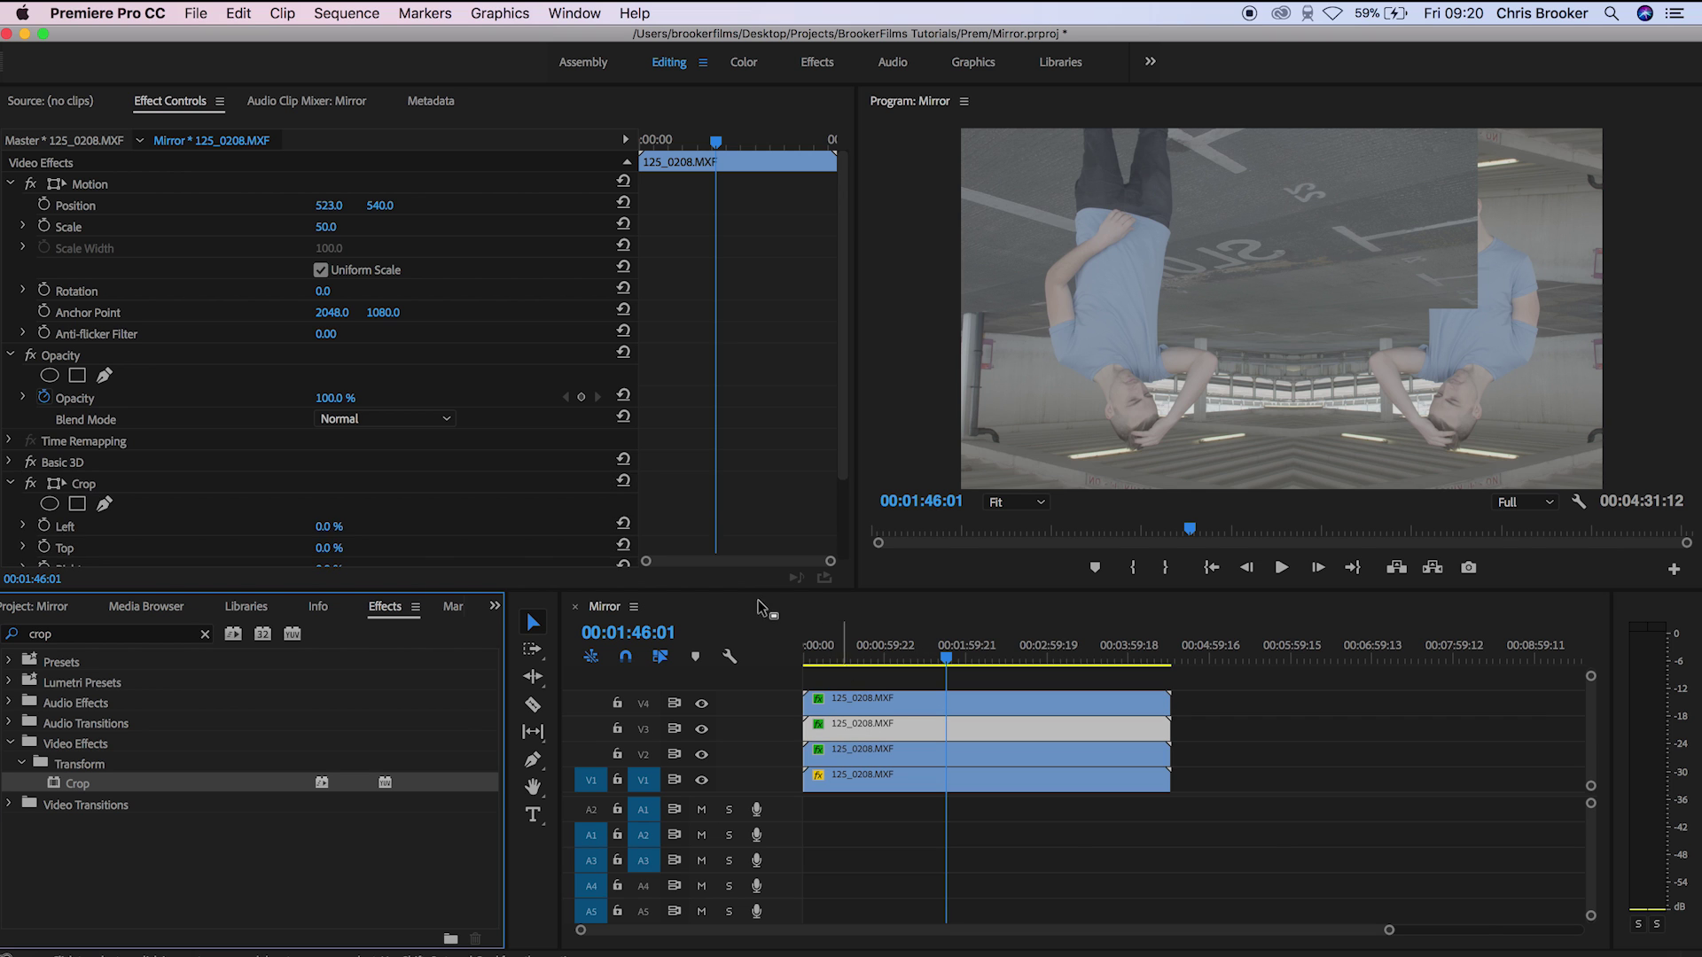
Step: Set the V3 clip's top crop to 50% to match the V4 clip, and play the sequence
scroll(709, 495, "down", 3)
left_click(927, 706)
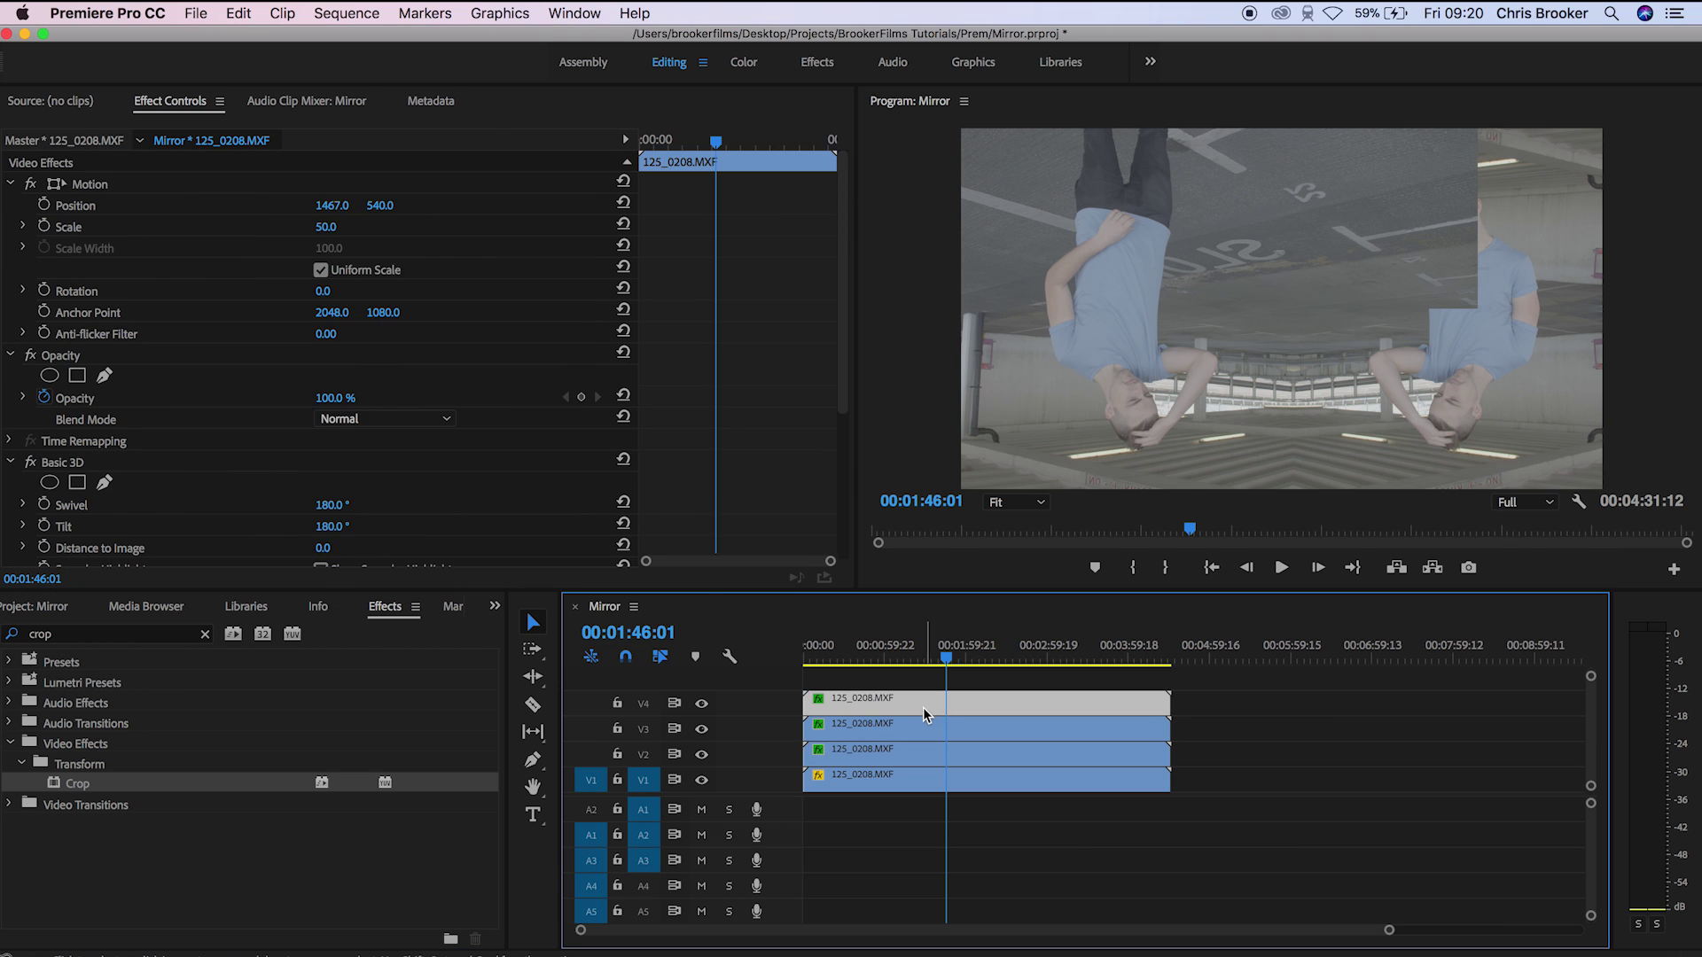
scroll(789, 469, "down", 5)
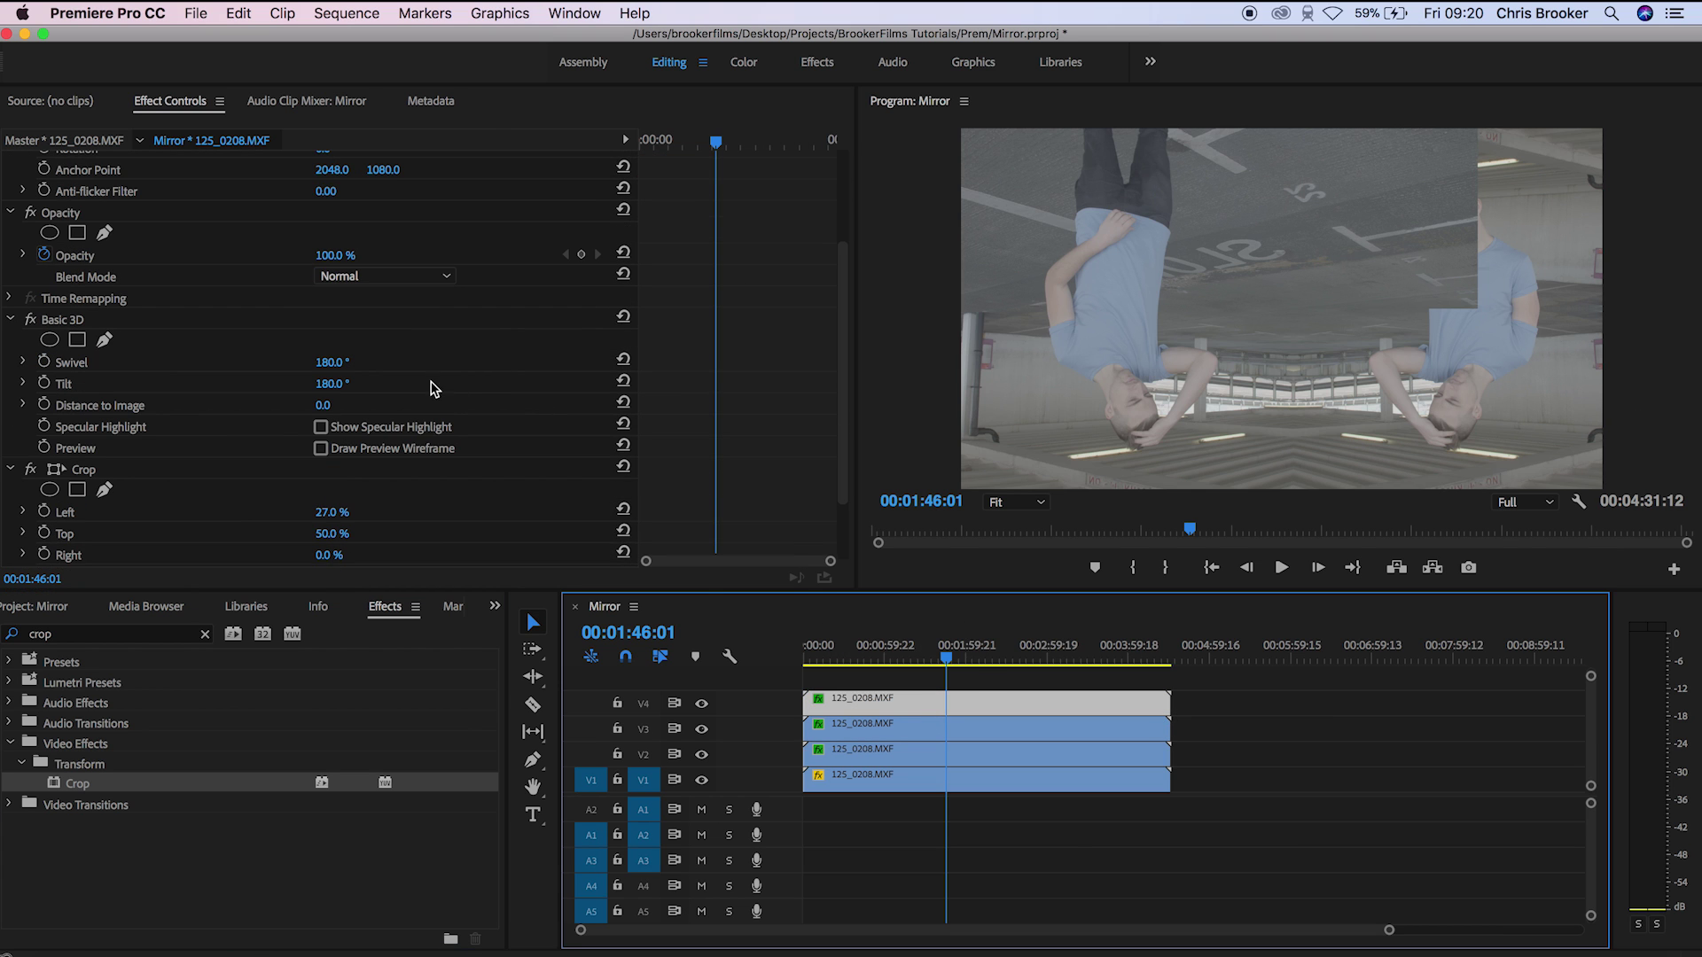
scroll(336, 510, "down", 2)
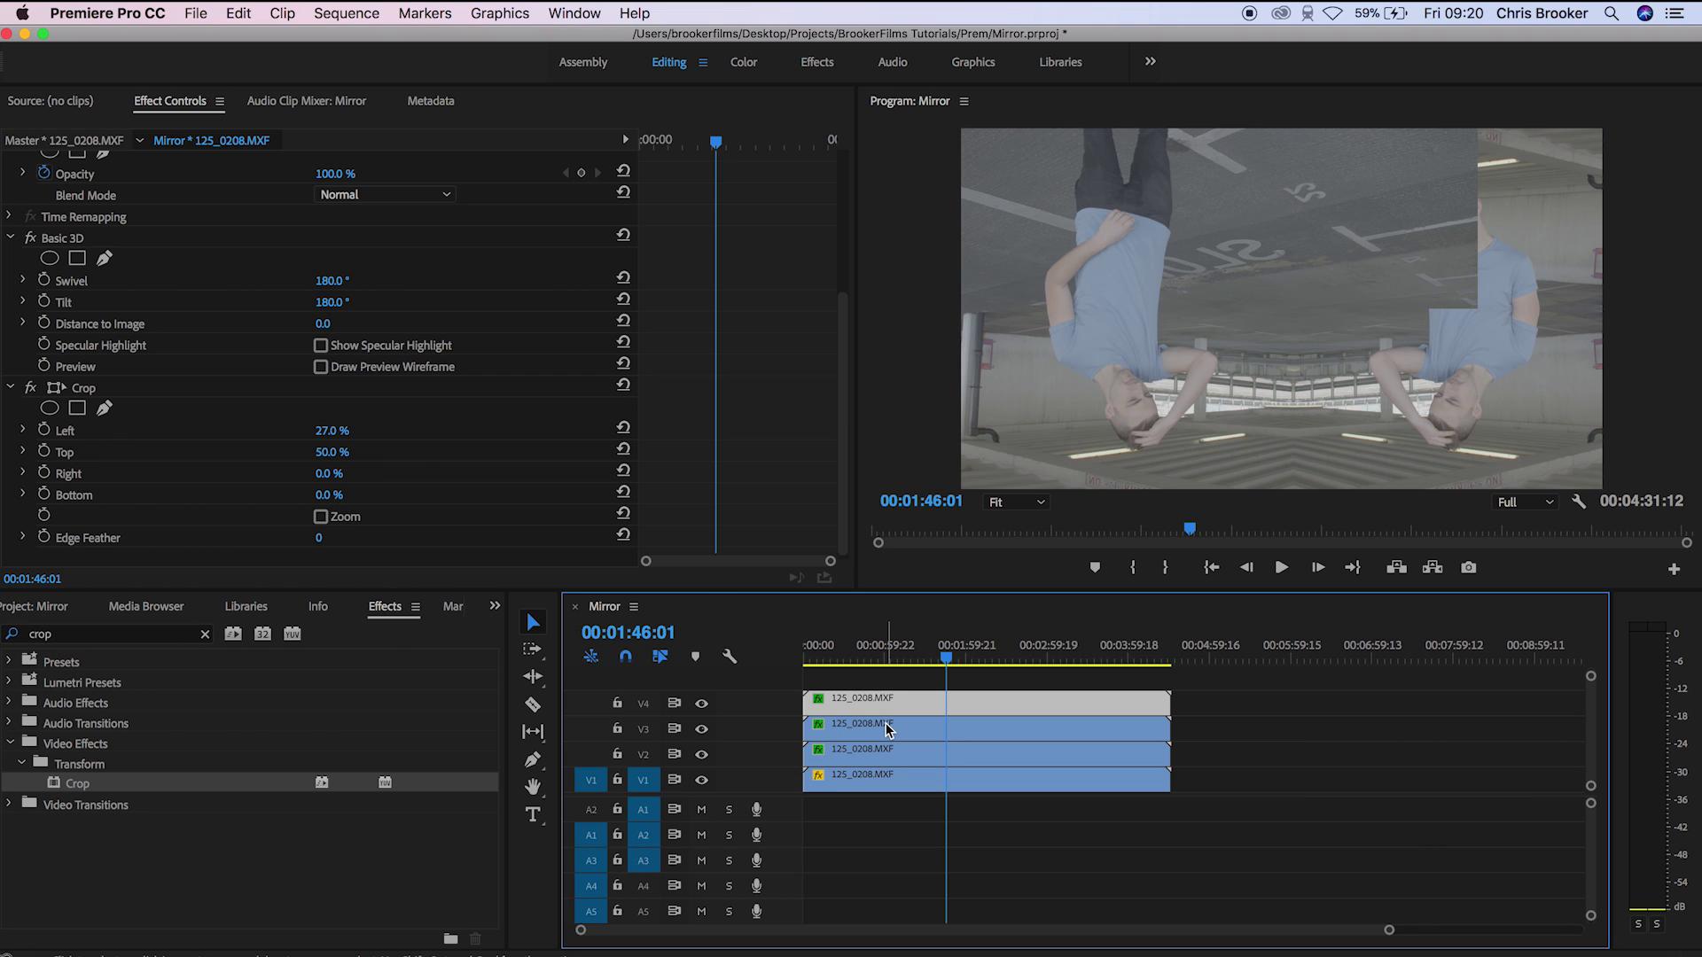
left_click(918, 736)
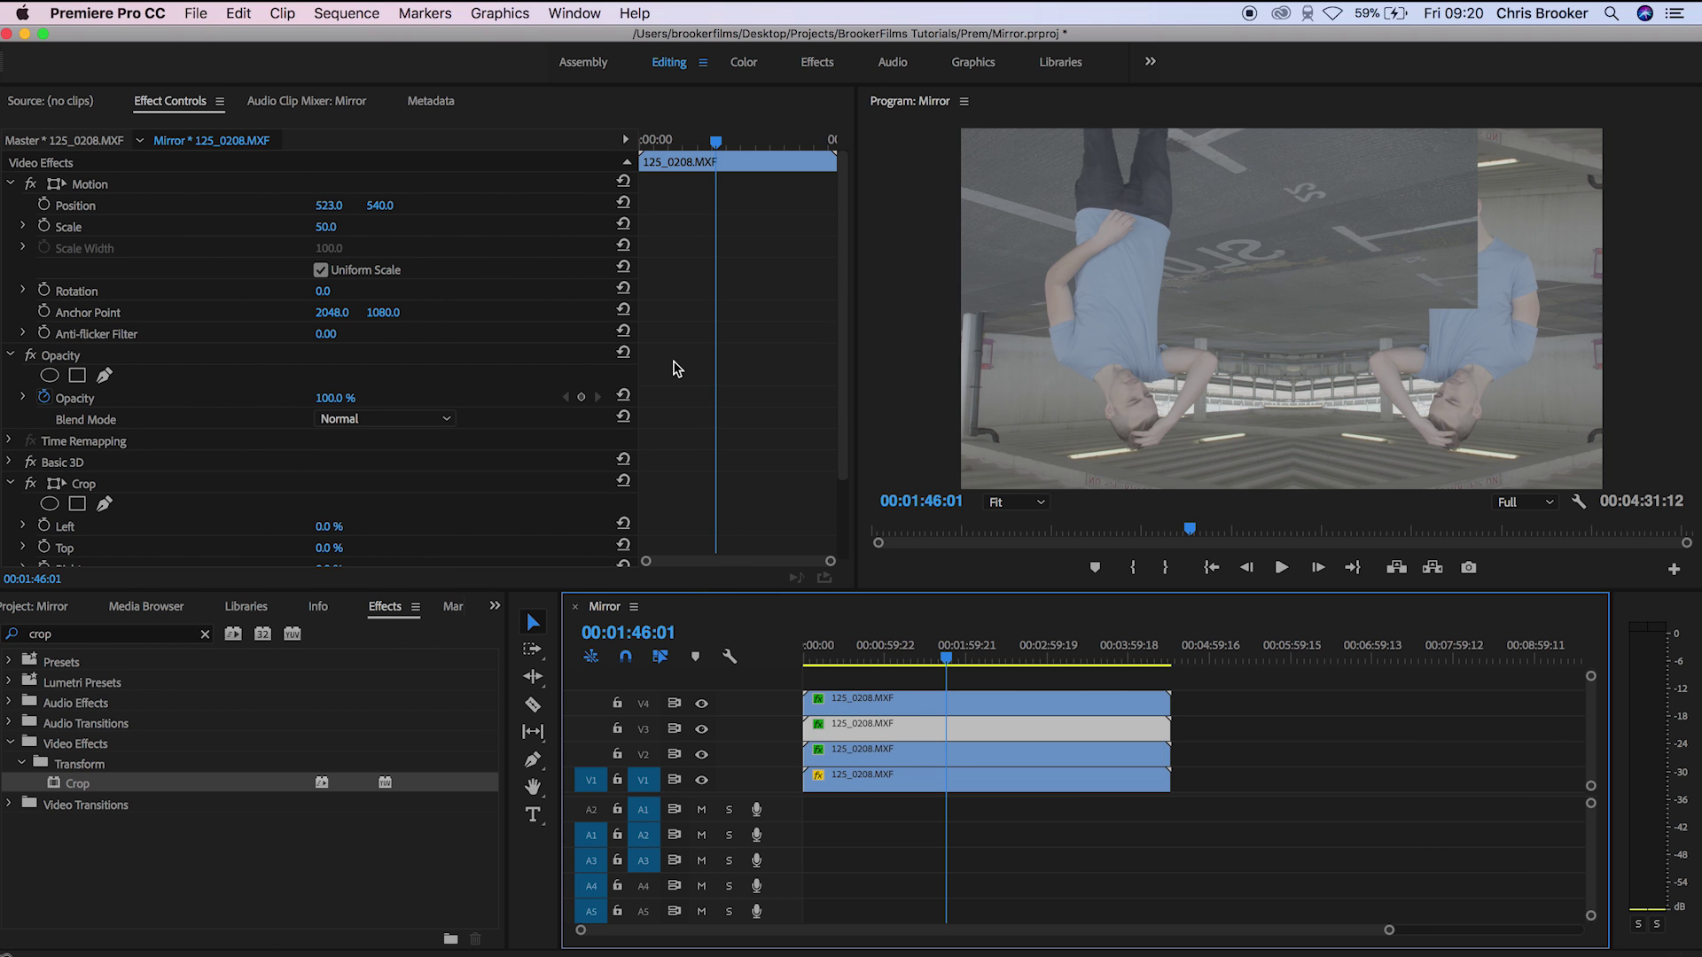
scroll(676, 369, "down", 3)
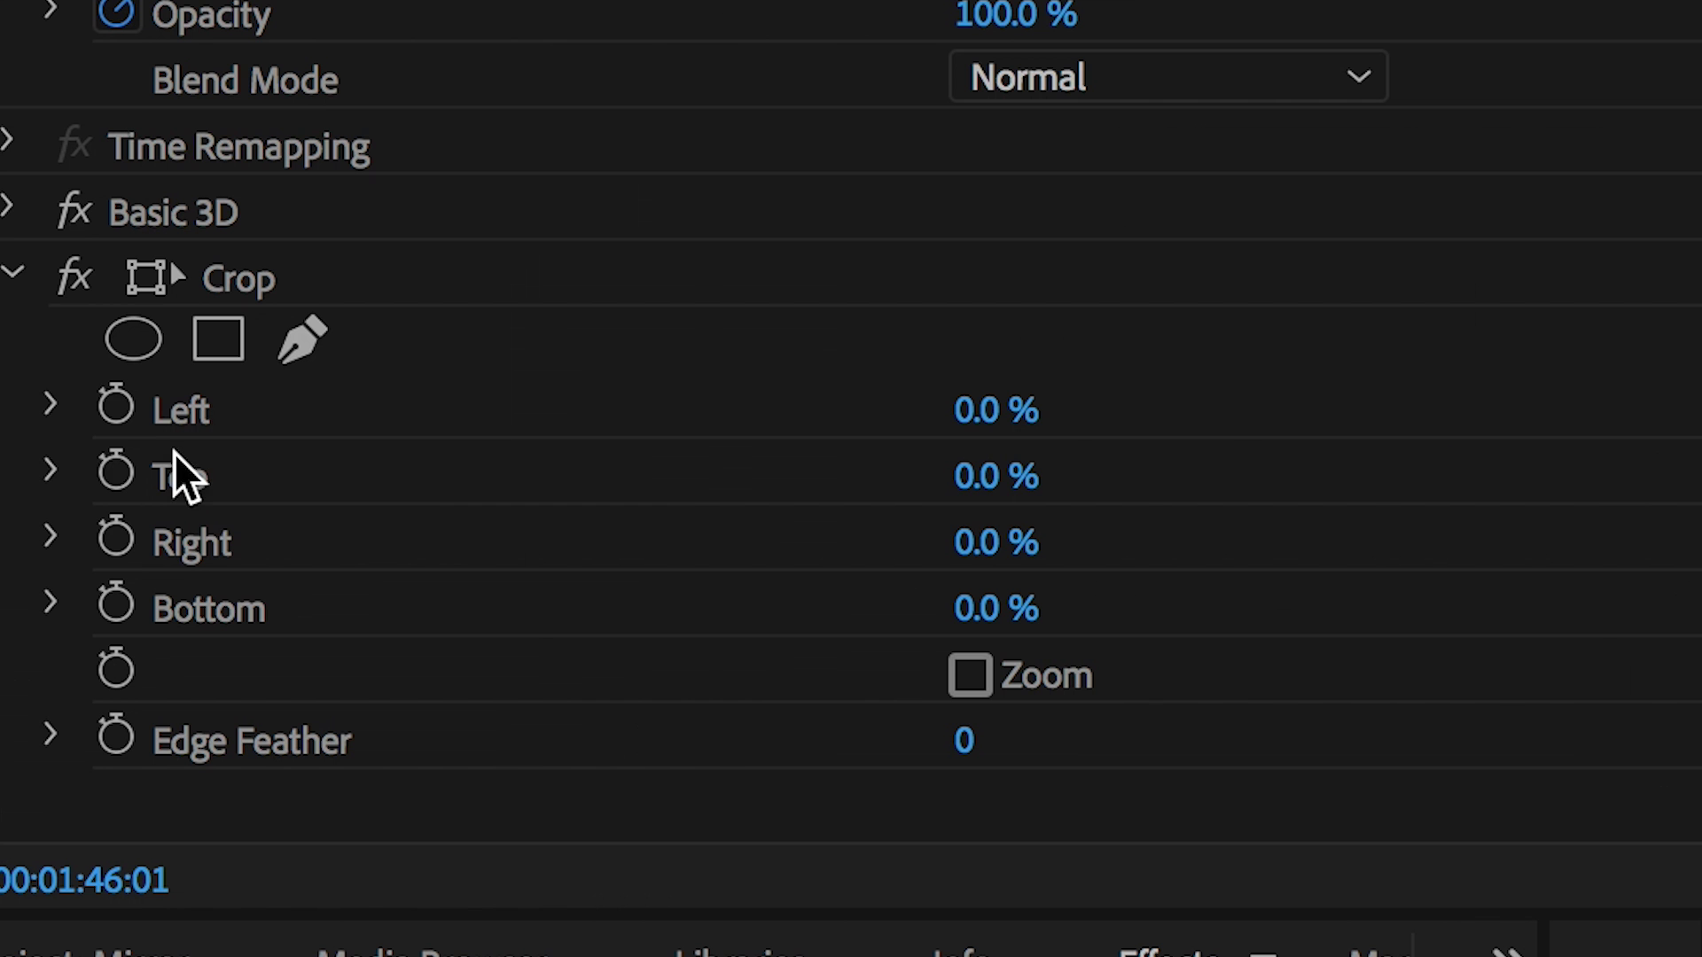
left_click(1033, 452)
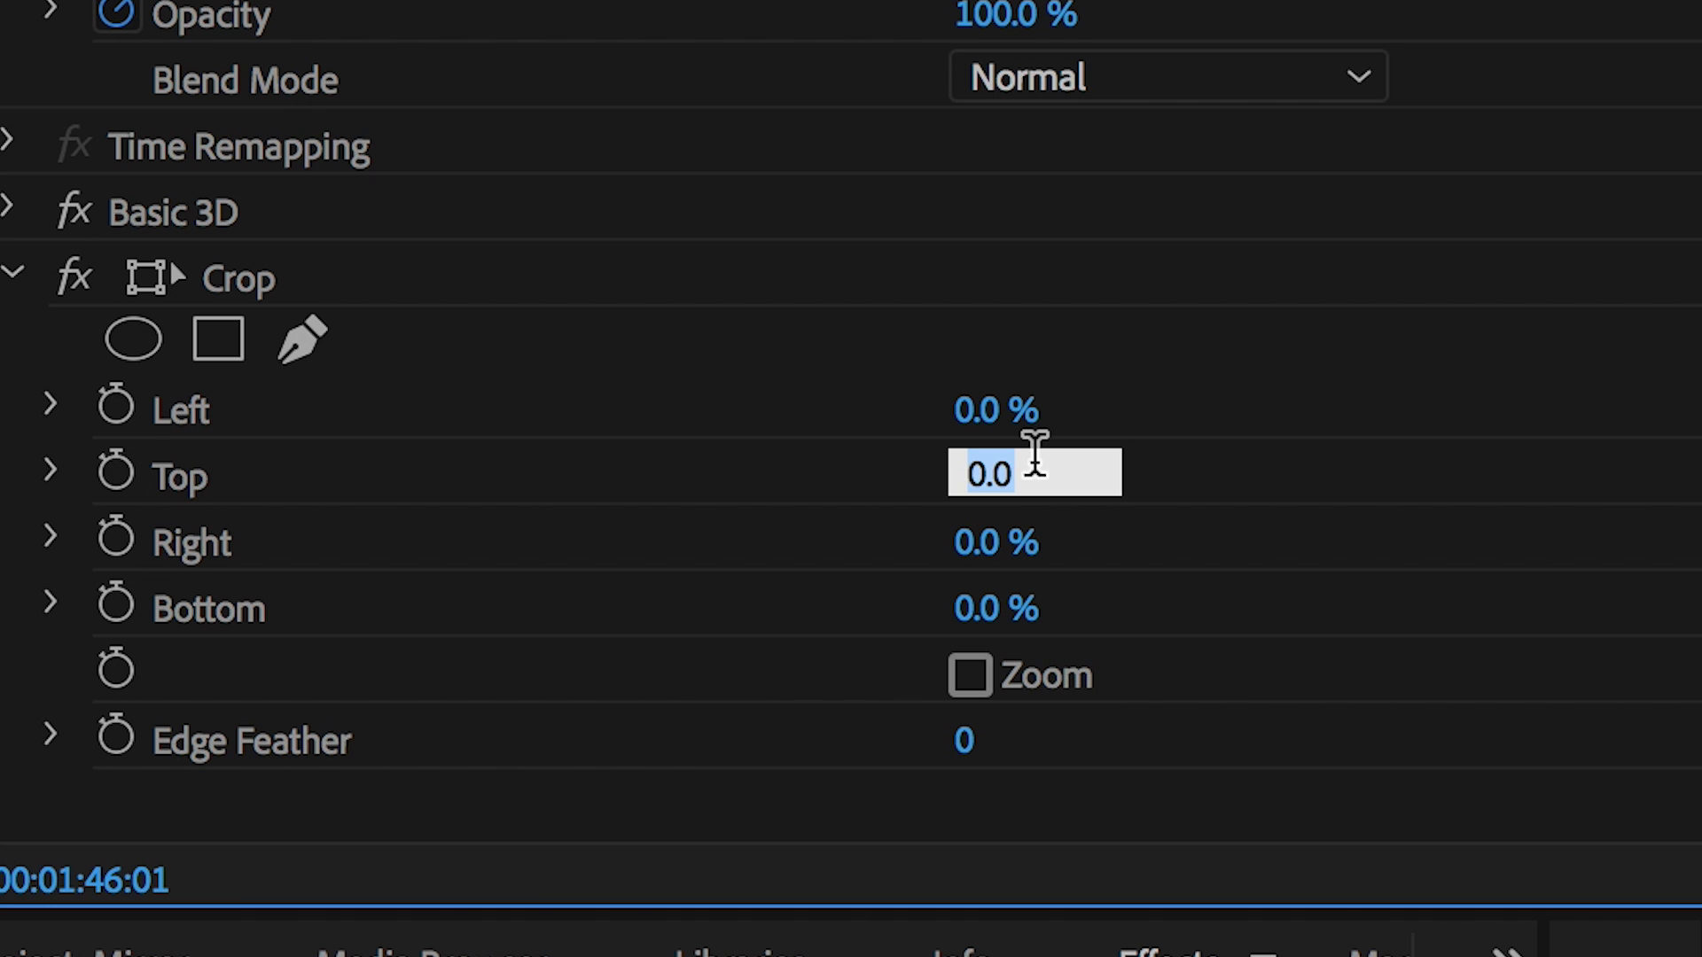
type("50")
key("Return")
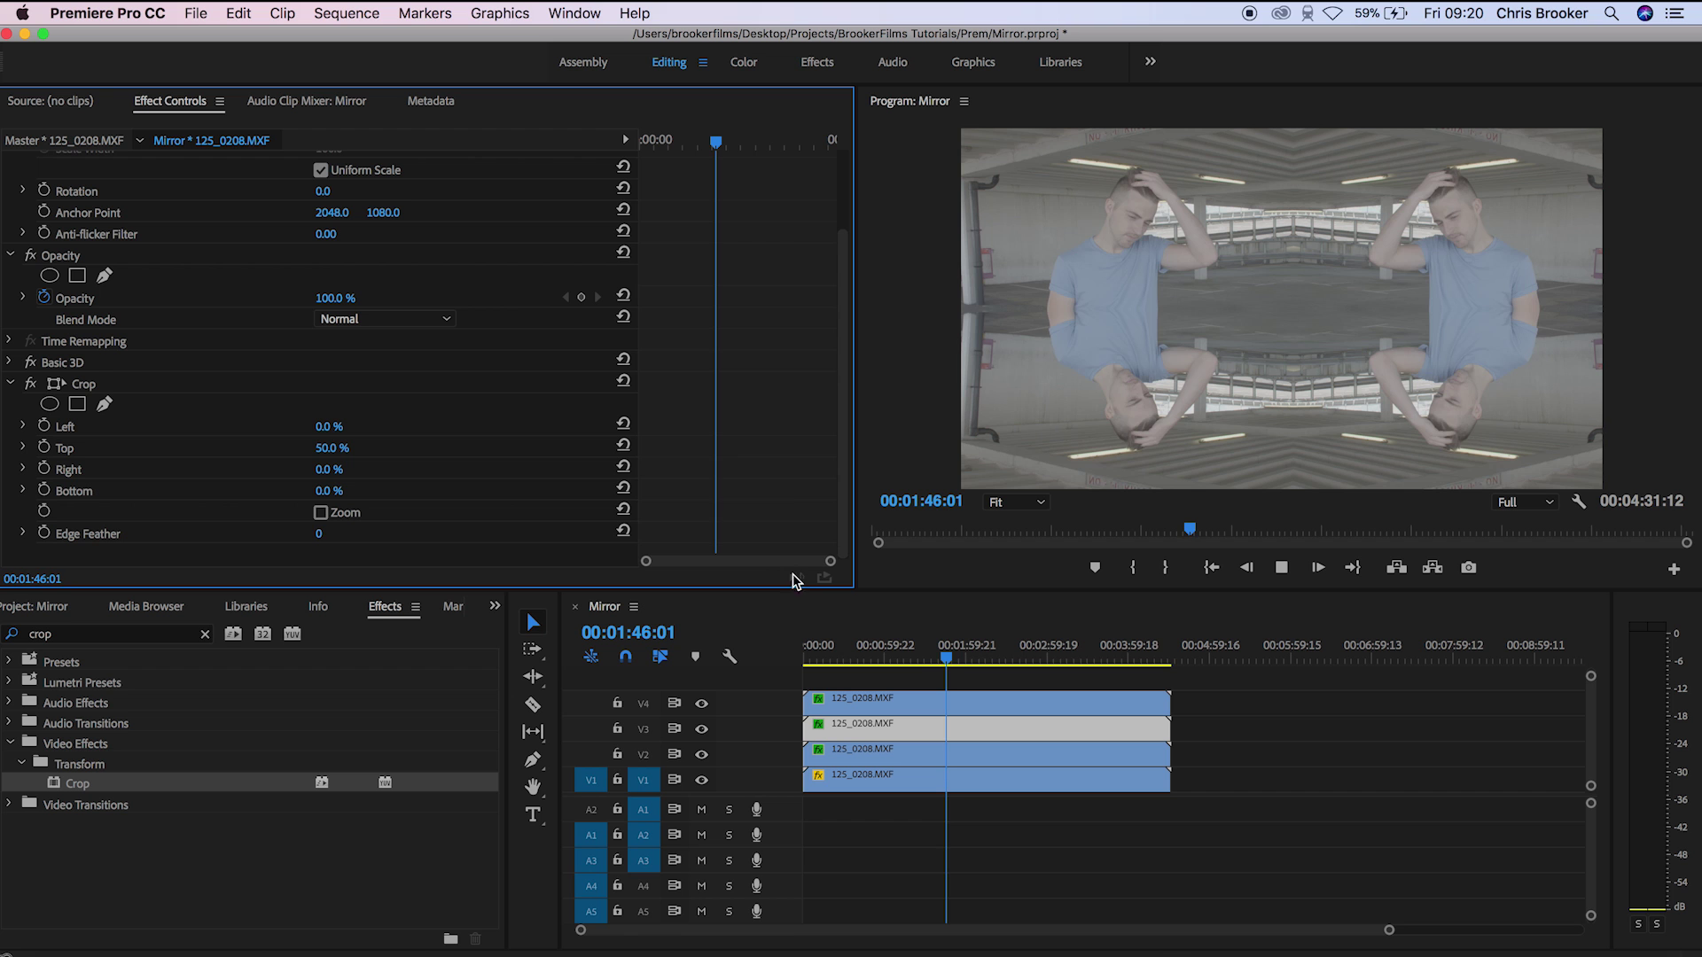
key("space")
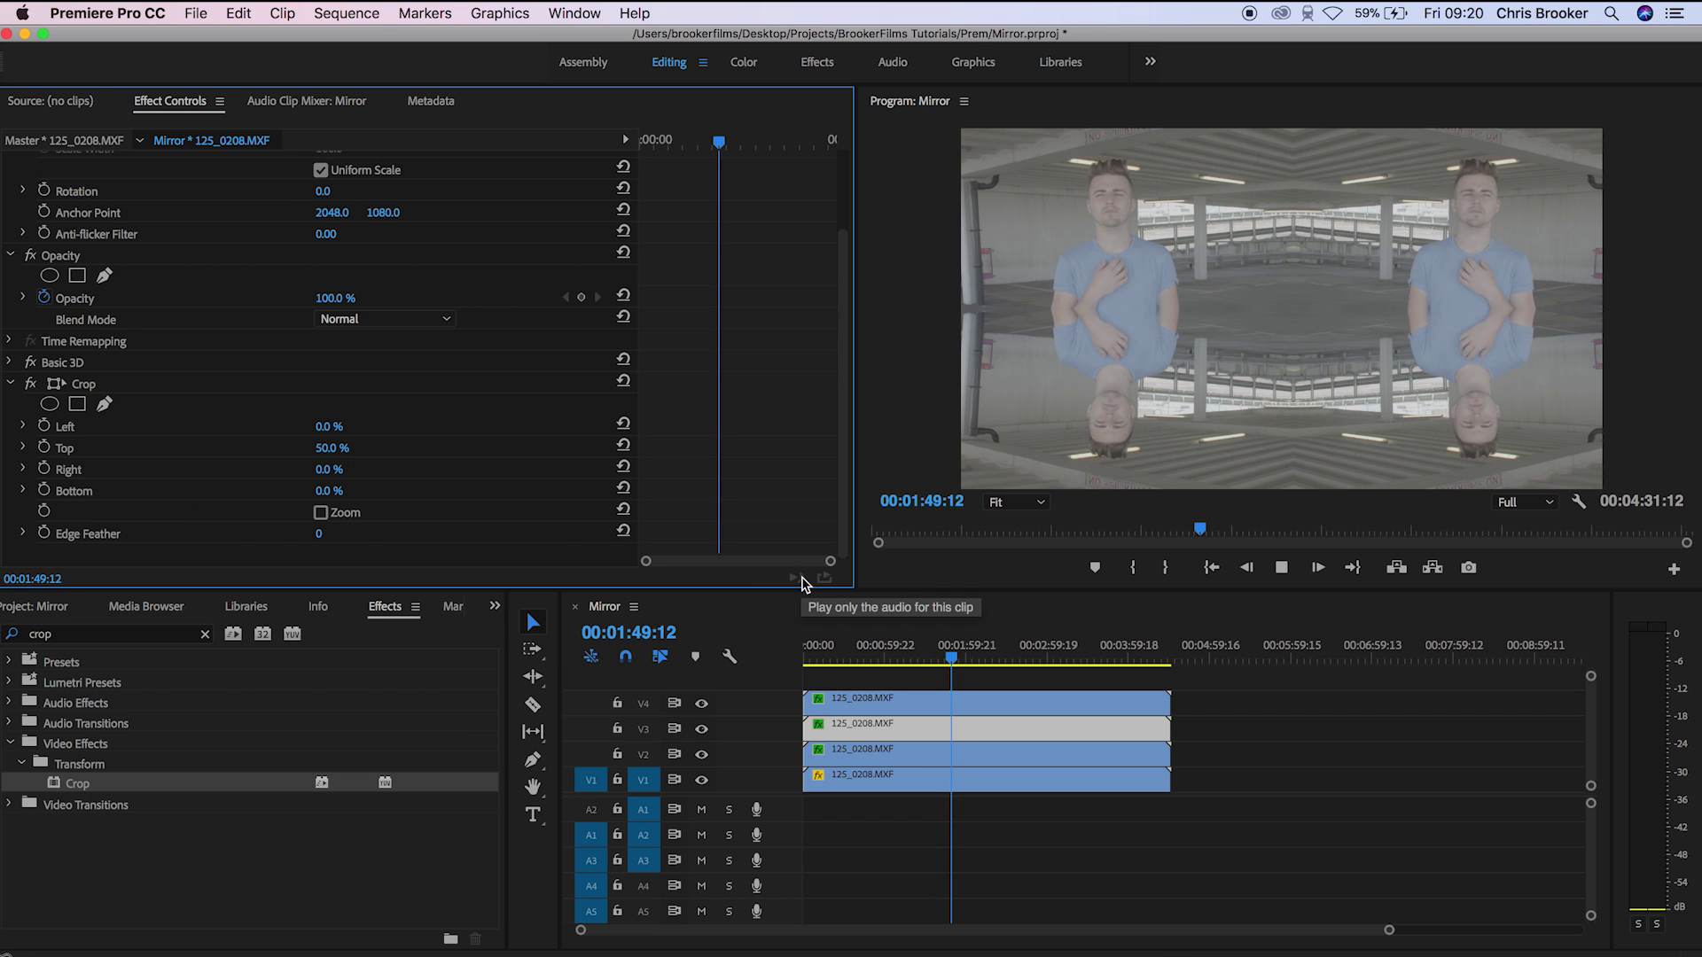